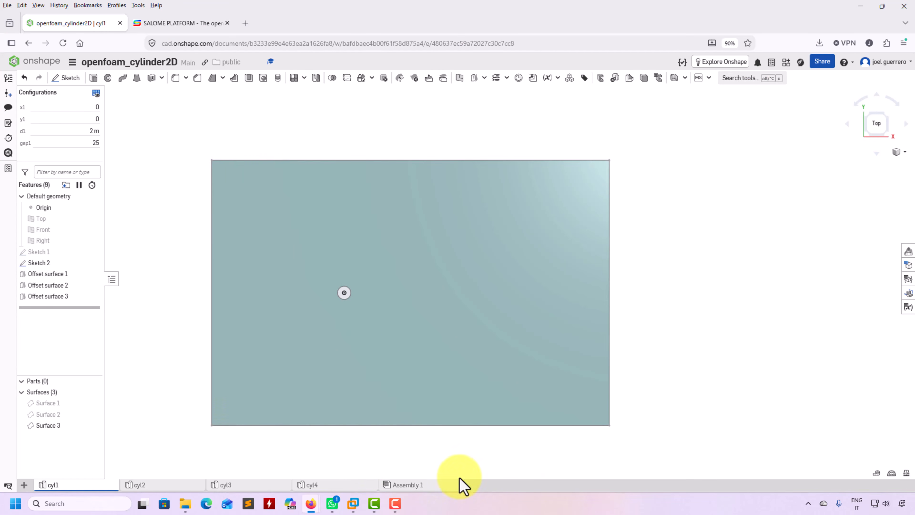
Switch to SALOME in the OpenSUSE virtual machine and expand the Constructions folder of Part_1.
left_click(858, 7)
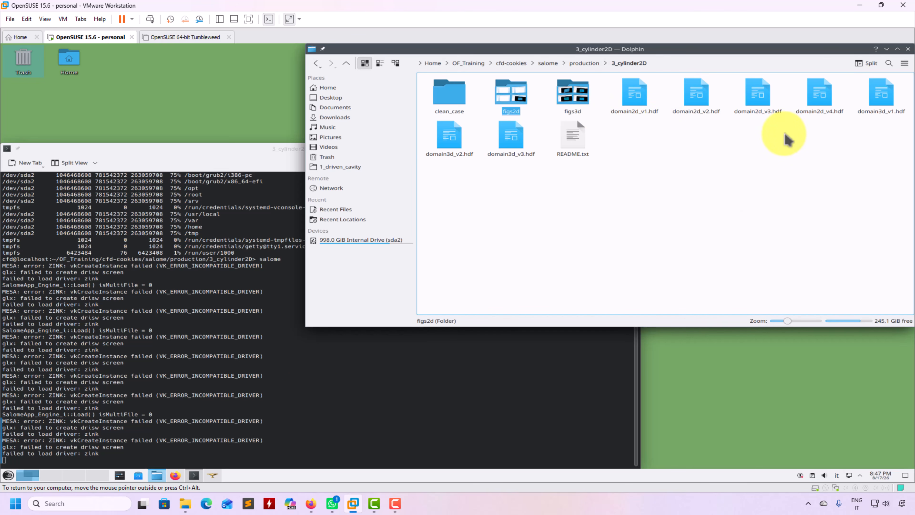
left_click(216, 475)
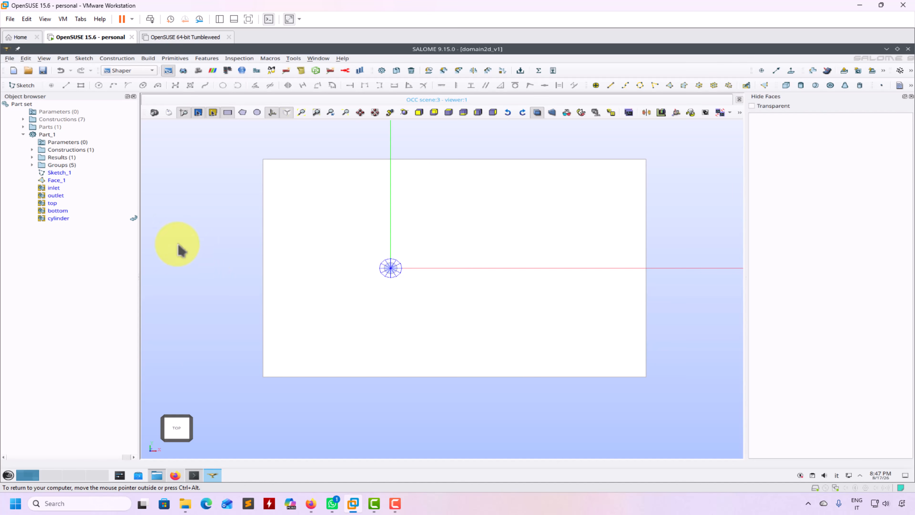
left_click(32, 149)
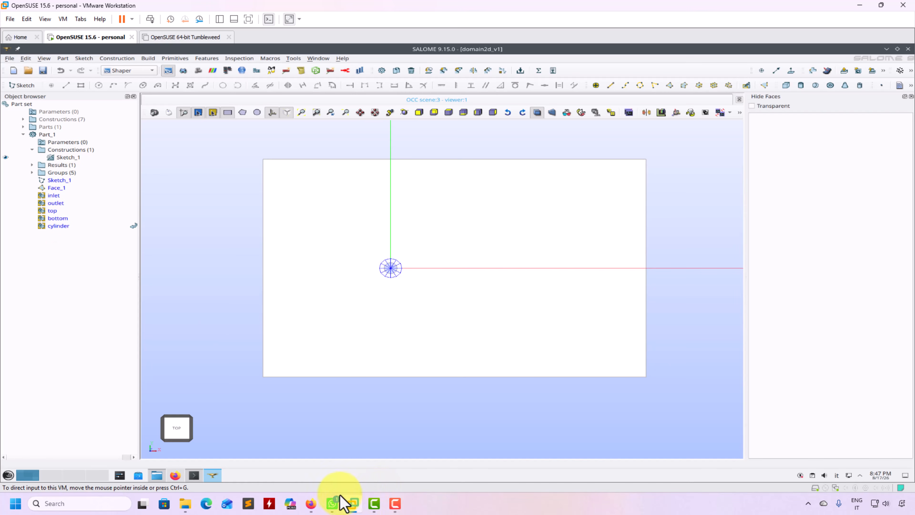
Switch to Onshape, roll the cyl1 features back to just after Sketch 1 to view it, restore the full history, and return to SALOME.
mouse_move(311, 503)
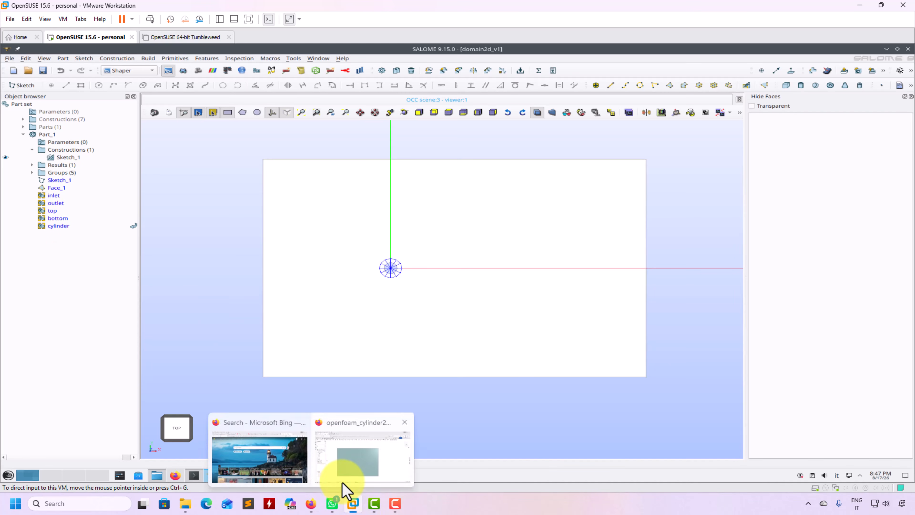
left_click(342, 483)
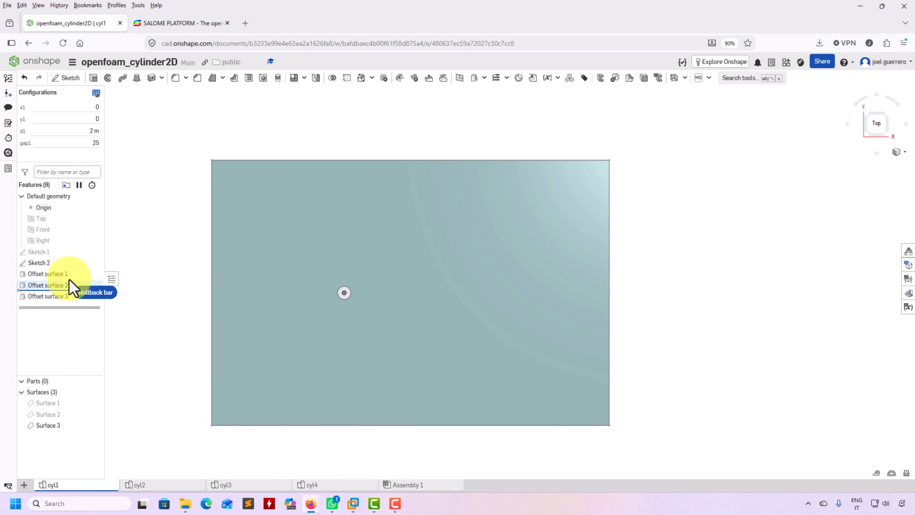
left_click_drag(72, 287, 71, 266)
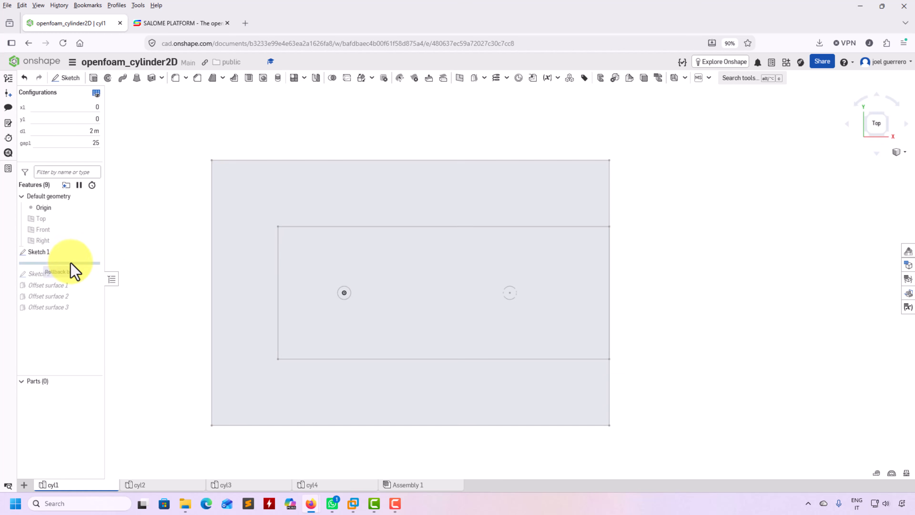
left_click_drag(72, 269, 73, 310)
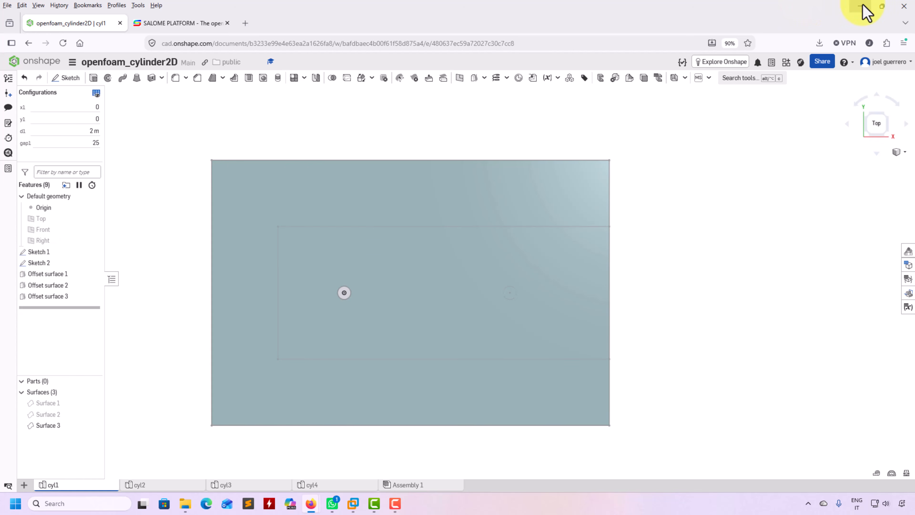
left_click(861, 6)
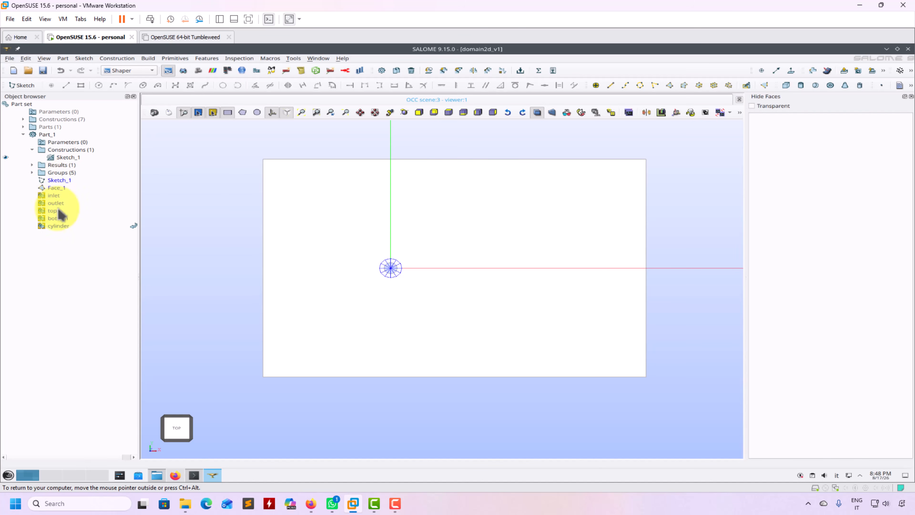
Open Sketch_1 for editing, examine its dimensions and the list of sketch constraints, and close the sketch.
left_click(57, 182)
right_click(58, 186)
left_click(75, 190)
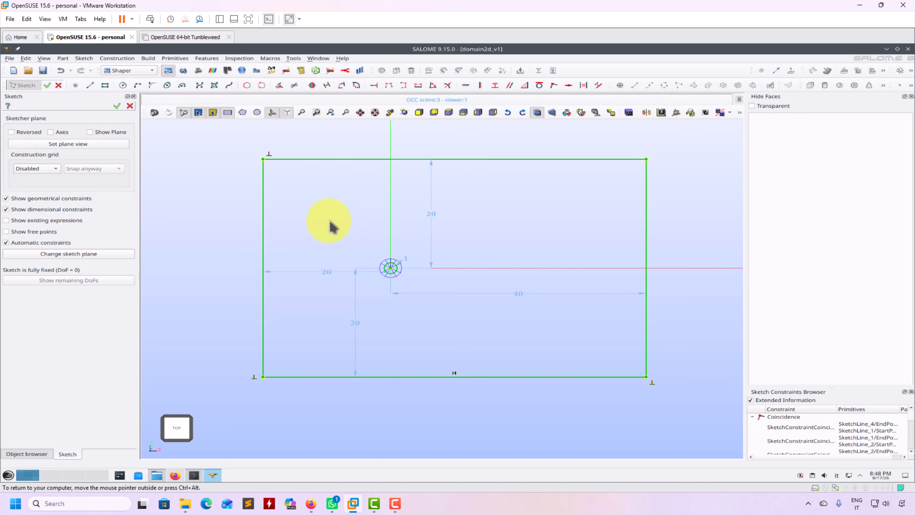
left_click(329, 277)
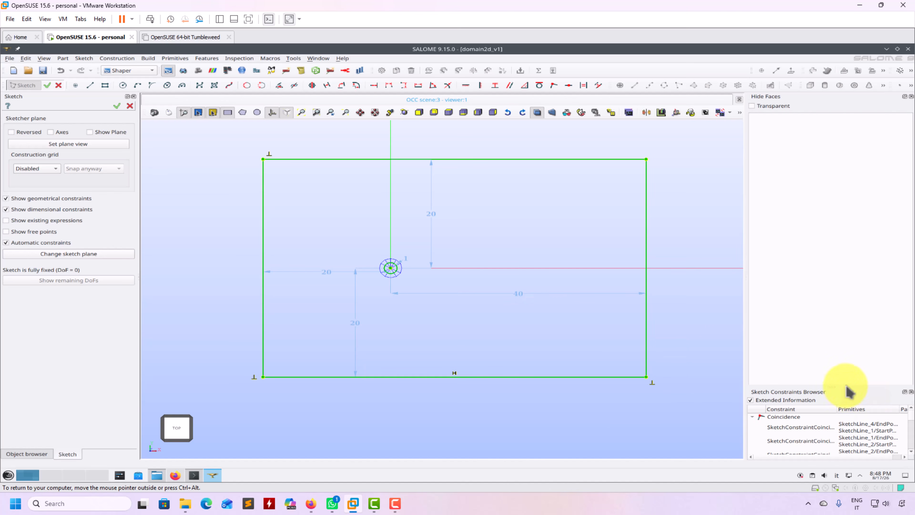
left_click_drag(836, 389, 838, 203)
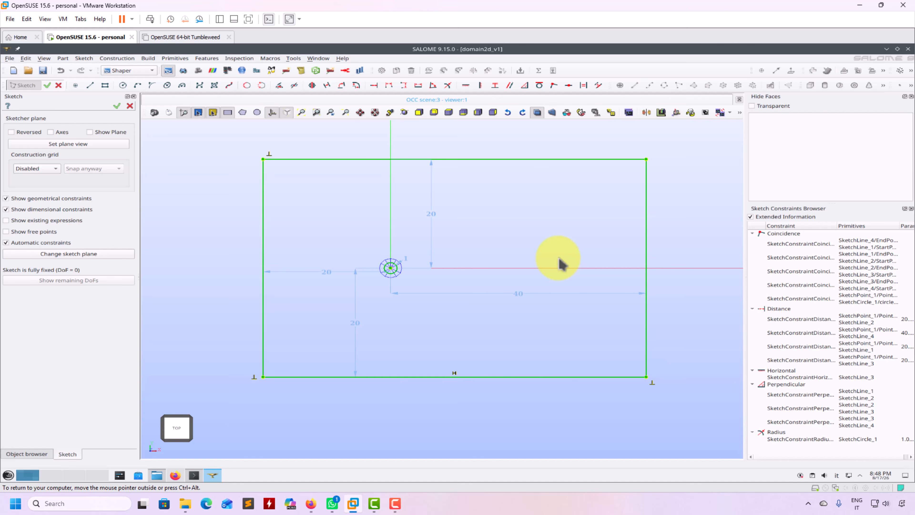
left_click(911, 209)
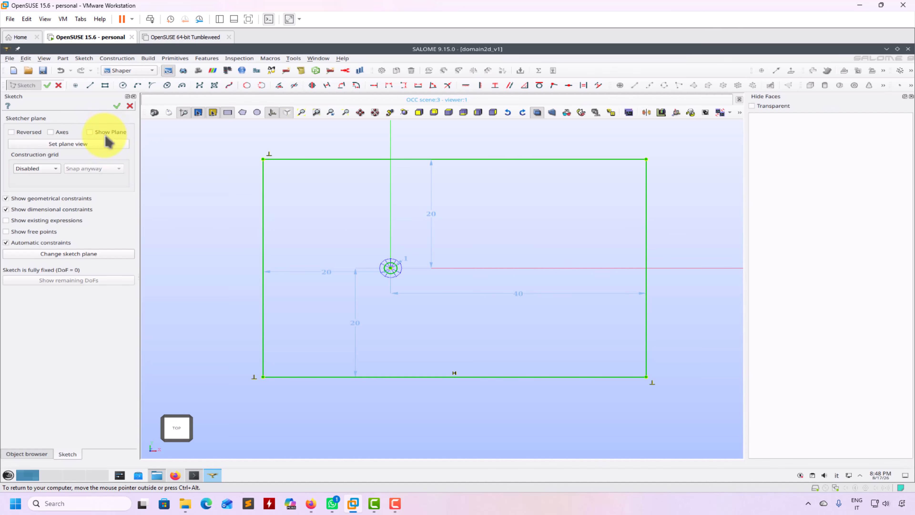
left_click(117, 106)
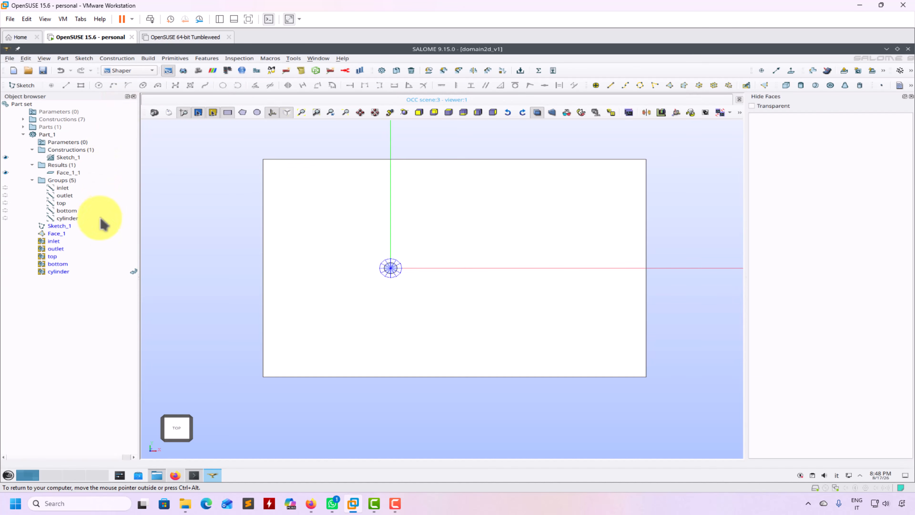
Expand the part set's Constructions folder and select the XOY plane.
left_click(23, 119)
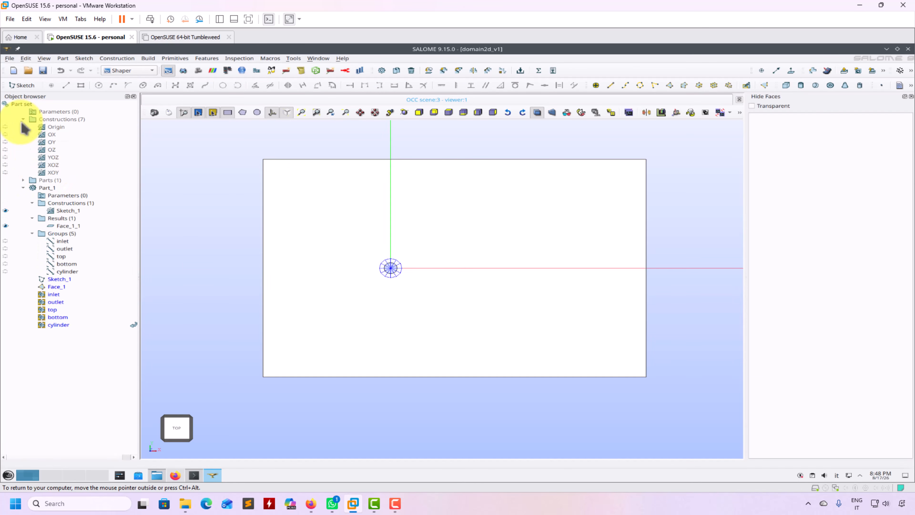
left_click(54, 173)
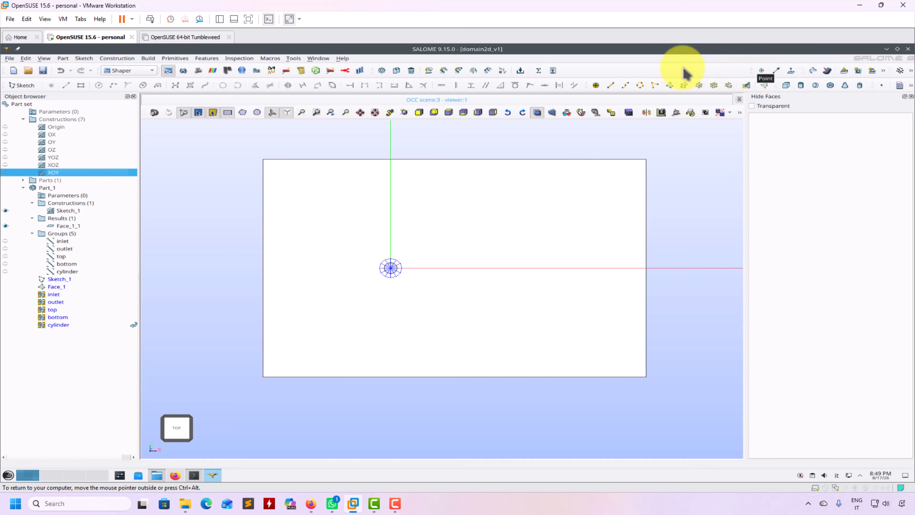
Hide the Macros, Build, Construction, Primitives and Features toolbars.
right_click(667, 69)
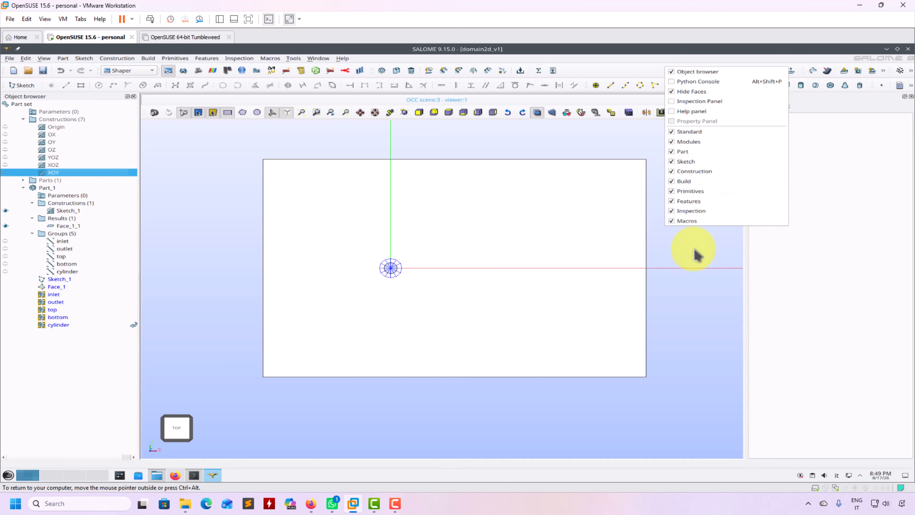
left_click(674, 221)
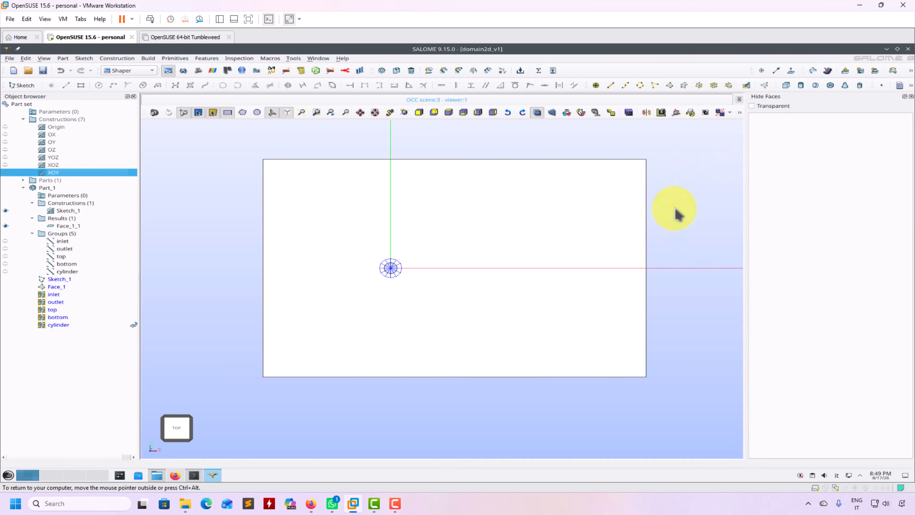
right_click(635, 68)
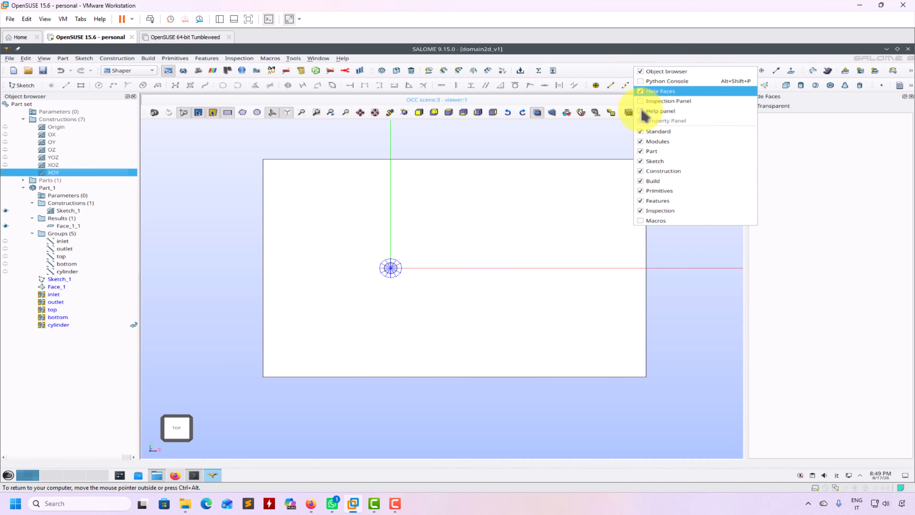
left_click(640, 181)
right_click(626, 69)
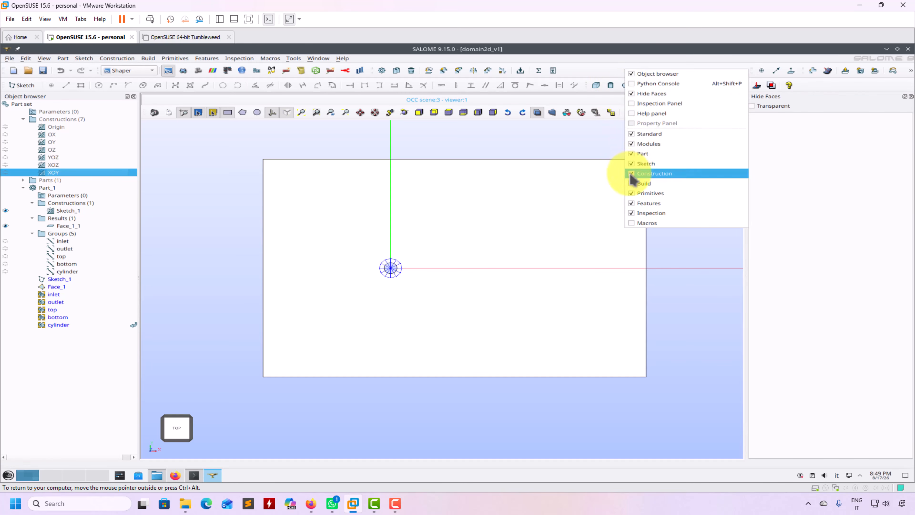
left_click(632, 177)
right_click(627, 70)
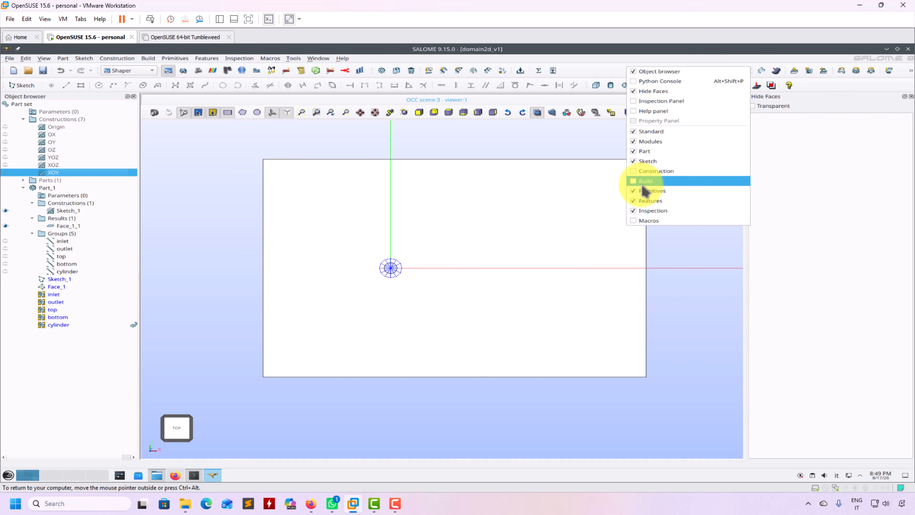
left_click(643, 191)
right_click(625, 74)
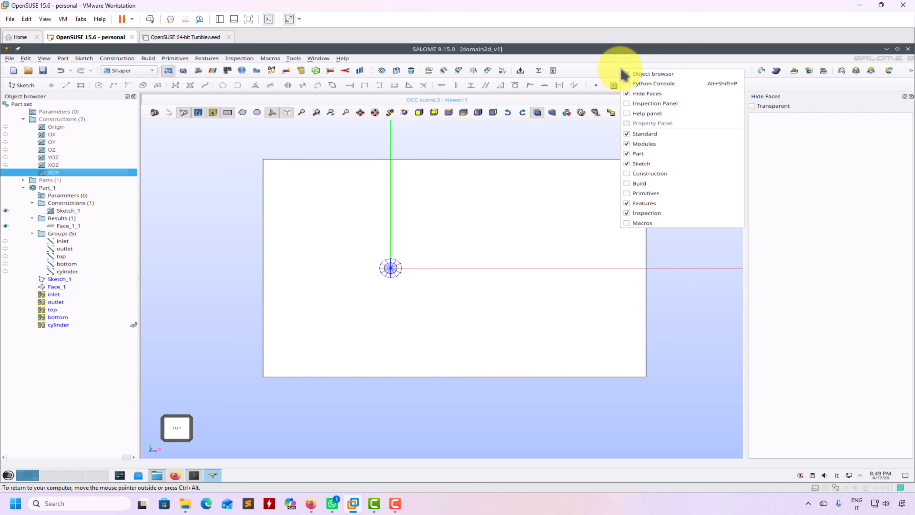
left_click(631, 203)
right_click(632, 74)
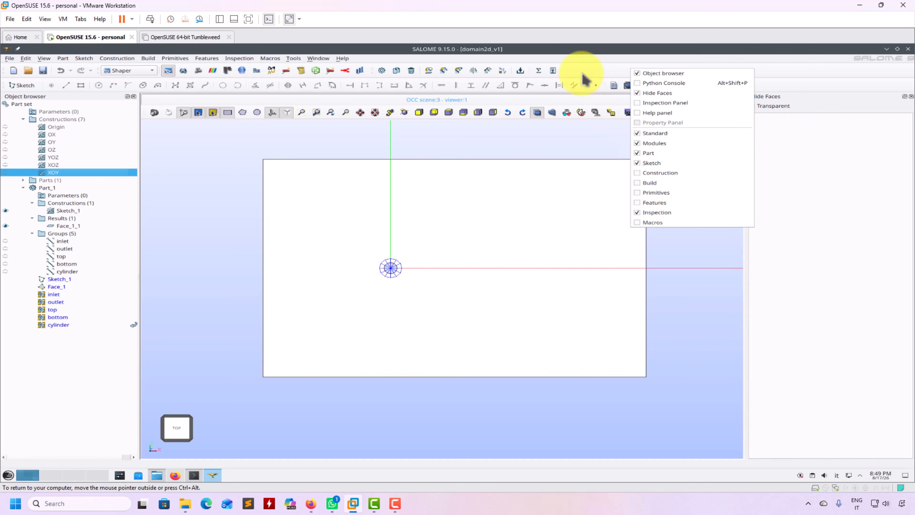
left_click(594, 73)
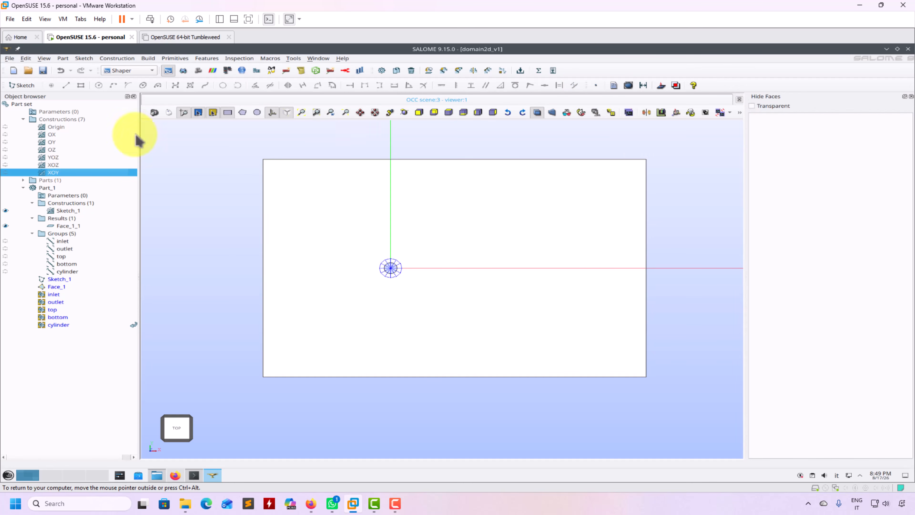
Start a new sketch on the XOY plane and hide Face_1_1 and Sketch_1.
left_click(30, 90)
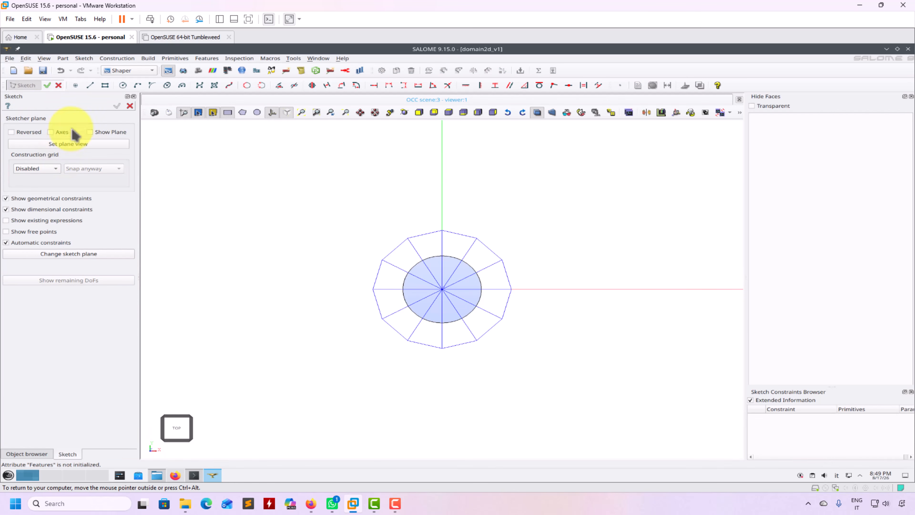
left_click(26, 453)
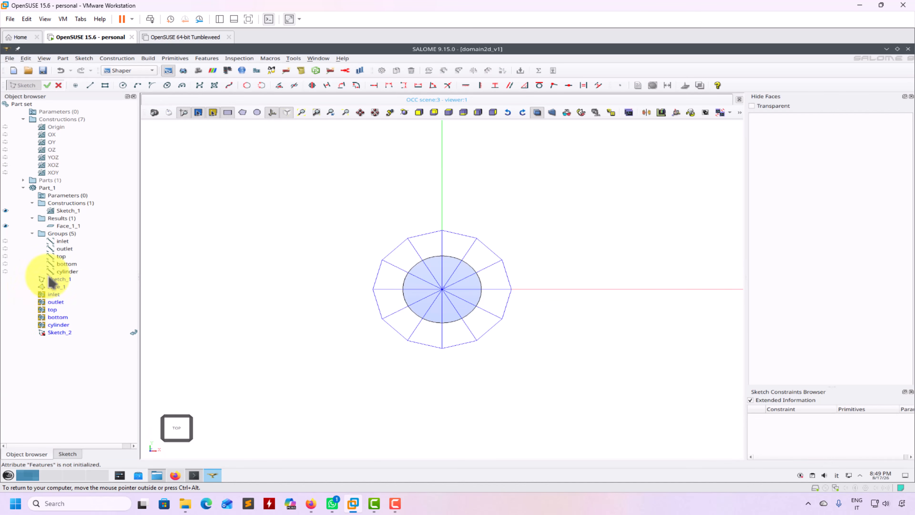
right_click(72, 226)
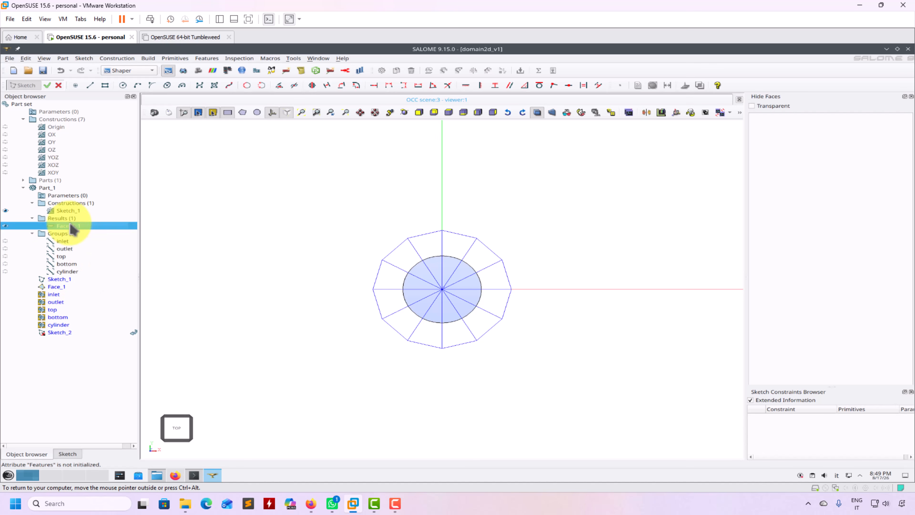
left_click(12, 231)
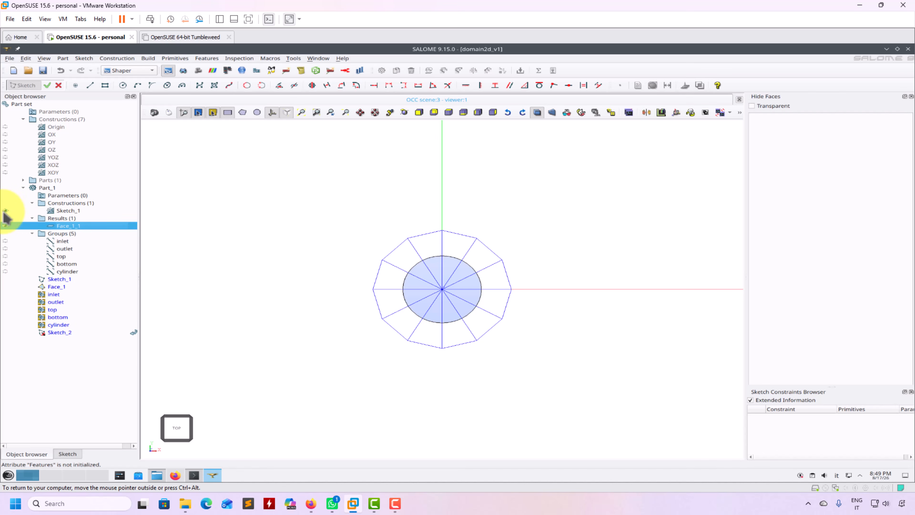
left_click(5, 225)
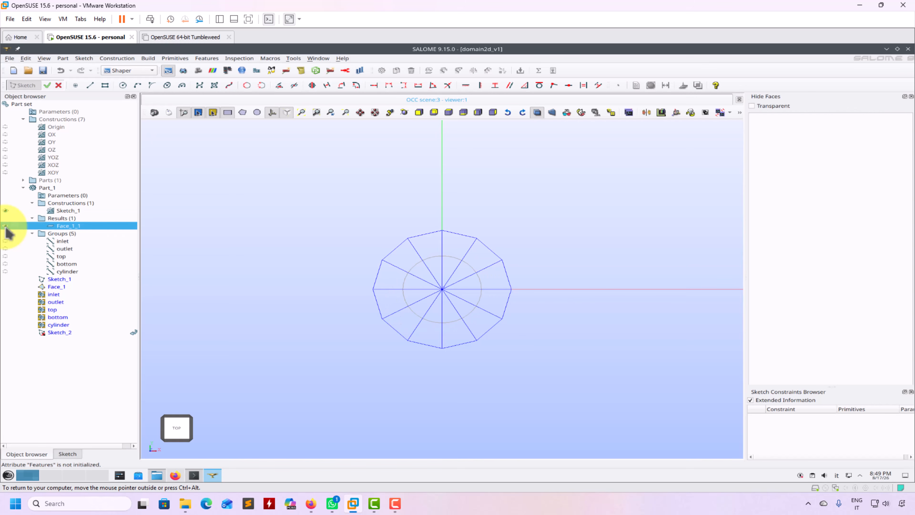
left_click(6, 210)
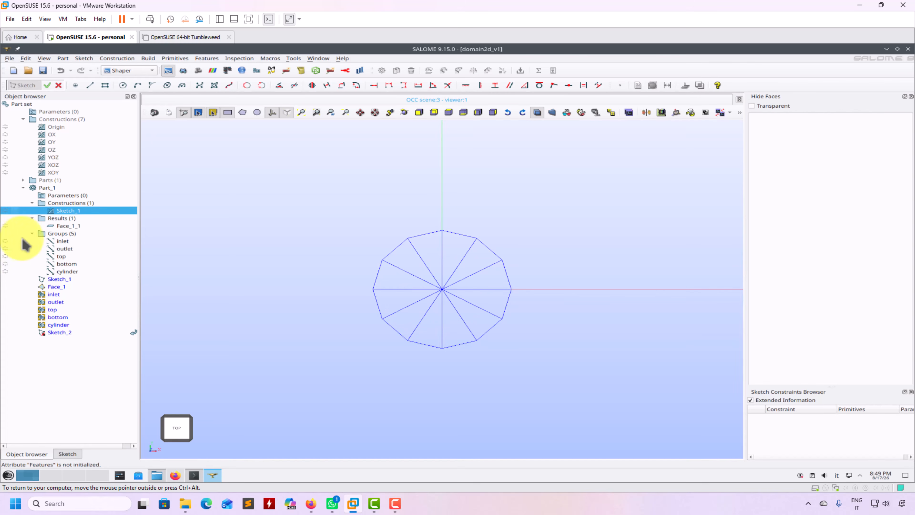
right_click(55, 332)
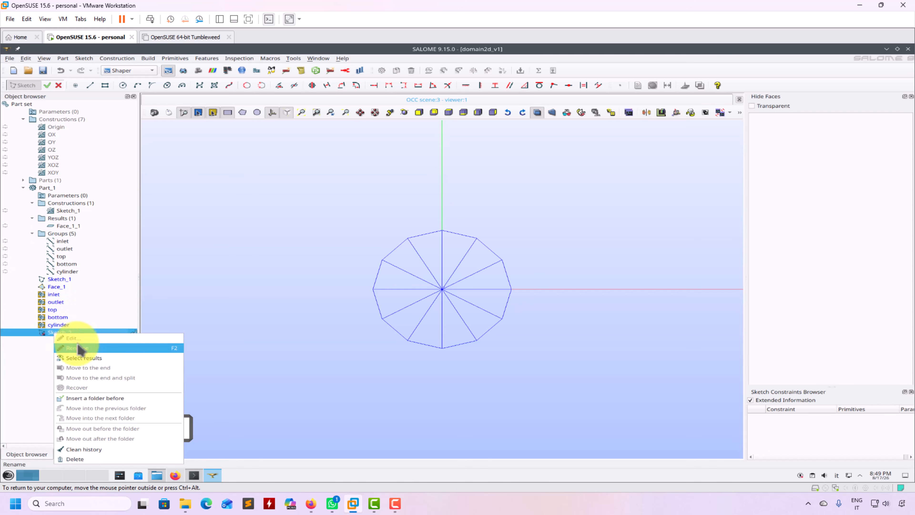
left_click(24, 337)
left_click(72, 456)
Draw a rectangle around the origin from about (-41.8, 38.5) to about (96.0, -39.3).
scroll(334, 339, "down", 3)
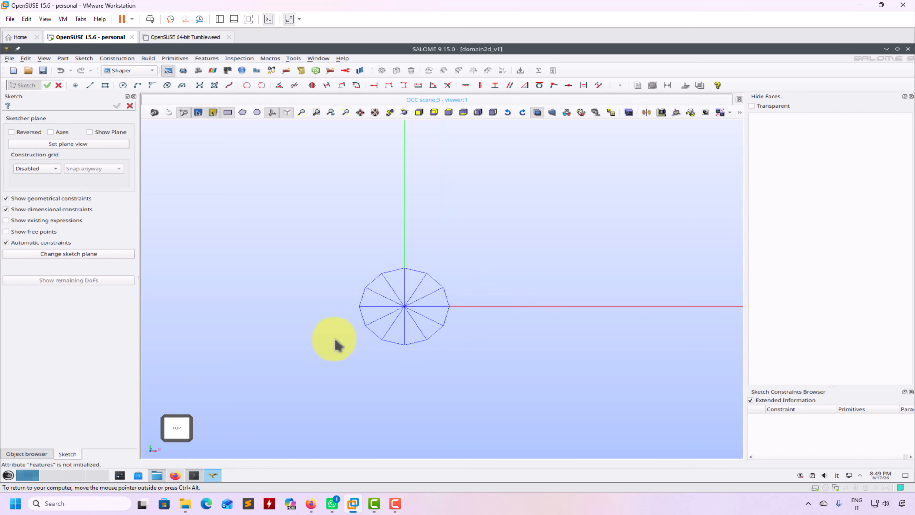
scroll(336, 341, "down", 4)
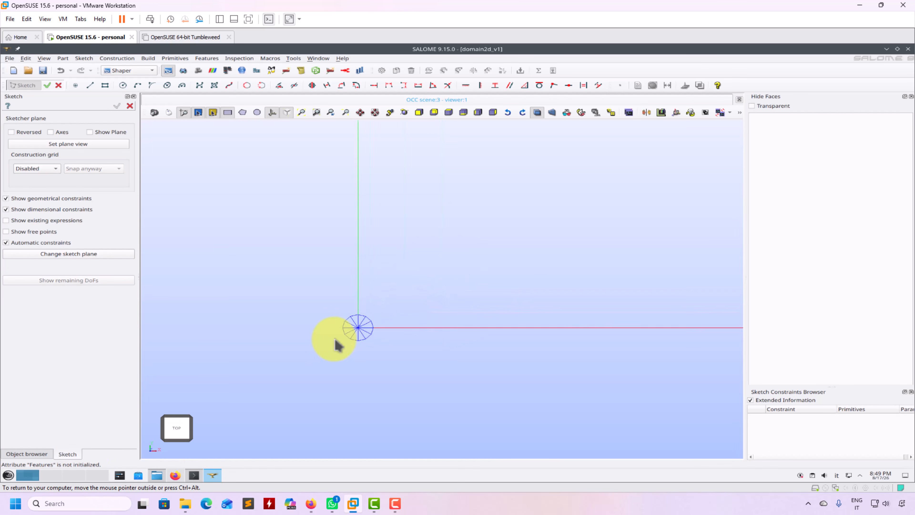
left_click(104, 85)
left_click(212, 232)
left_click(639, 397)
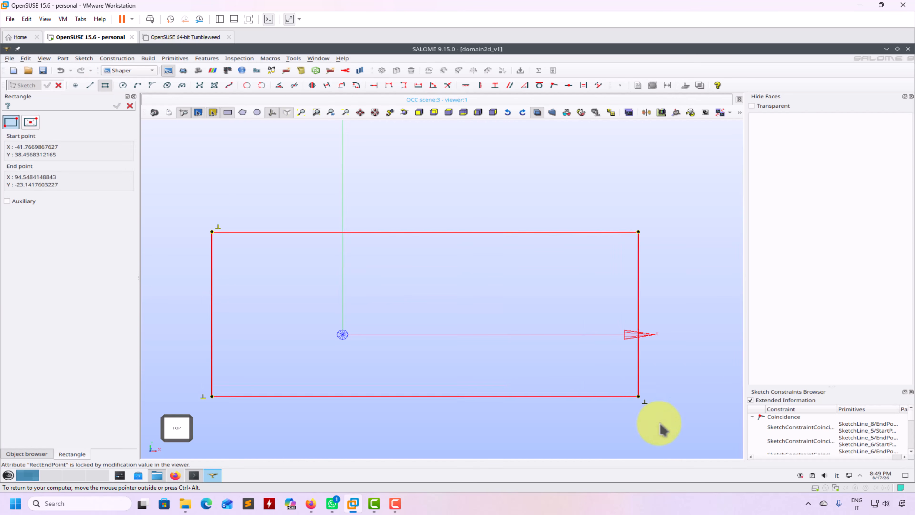
left_click(643, 439)
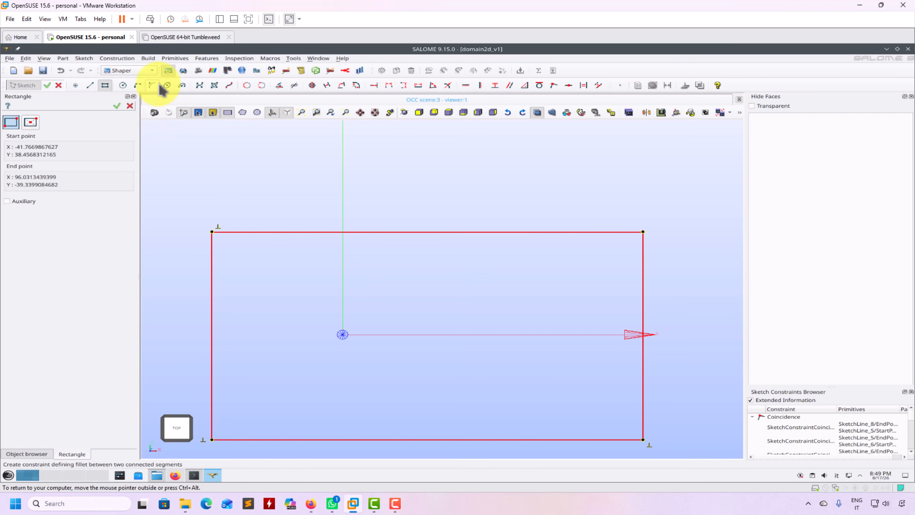
Draw a circle centred on the origin with a radius of about 5.6.
left_click(122, 85)
left_click(342, 334)
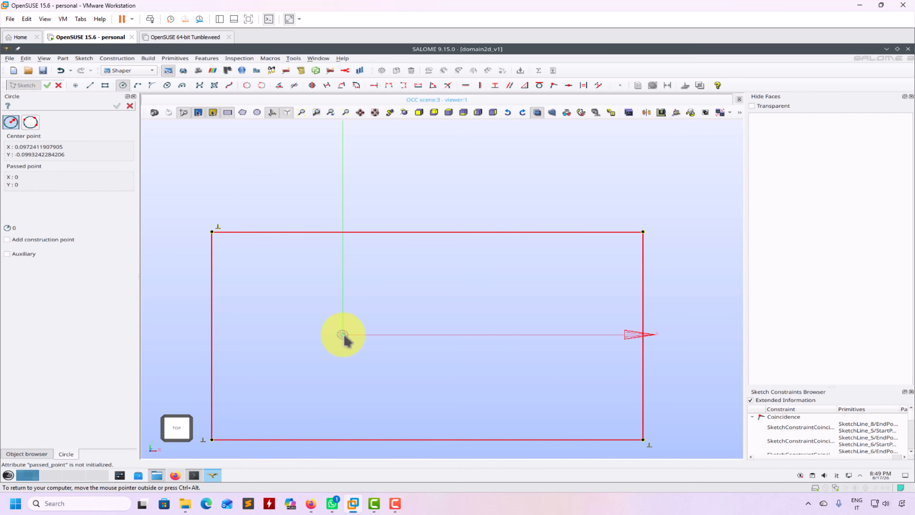
left_click(359, 328)
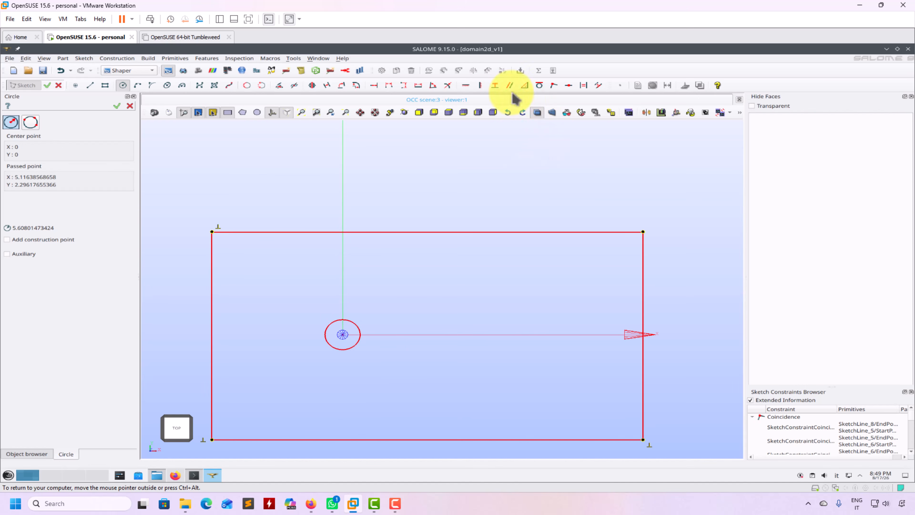
Constrain the length of the rectangle's upper edge to 100.
left_click(374, 85)
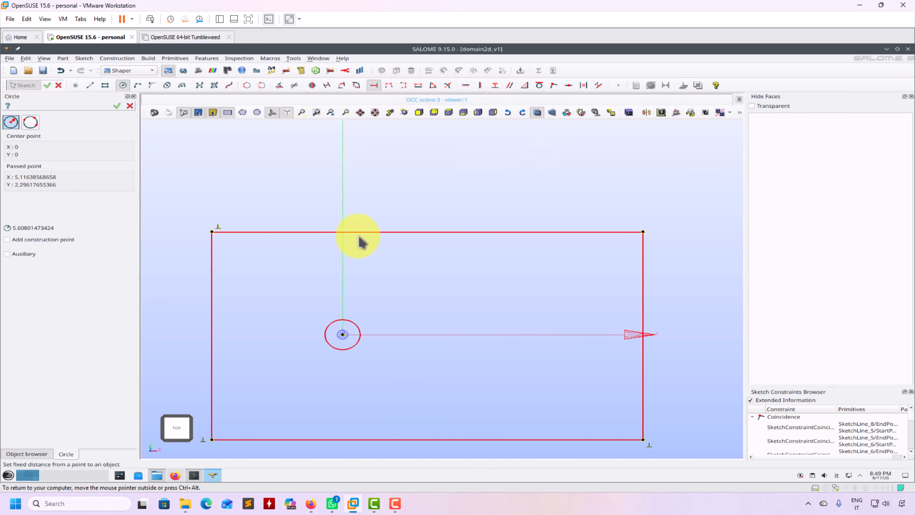
left_click(376, 233)
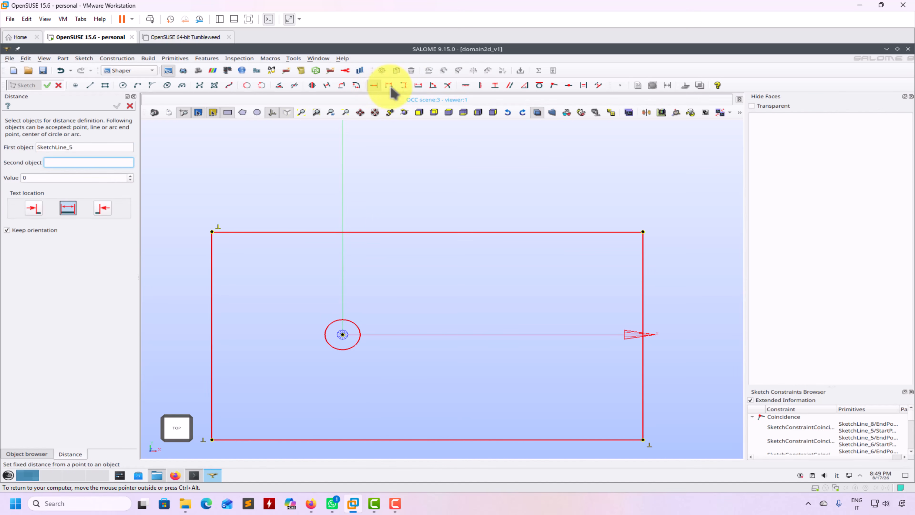
left_click(416, 85)
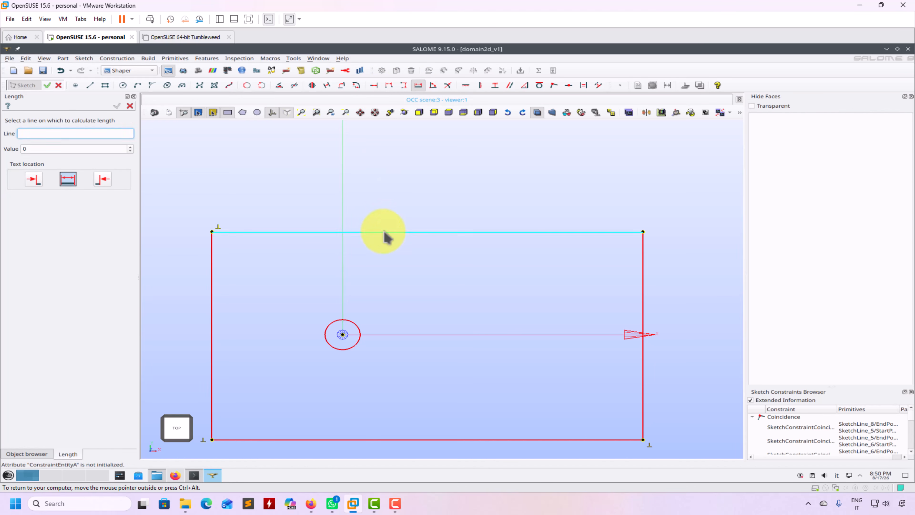
left_click(384, 232)
left_click(386, 217)
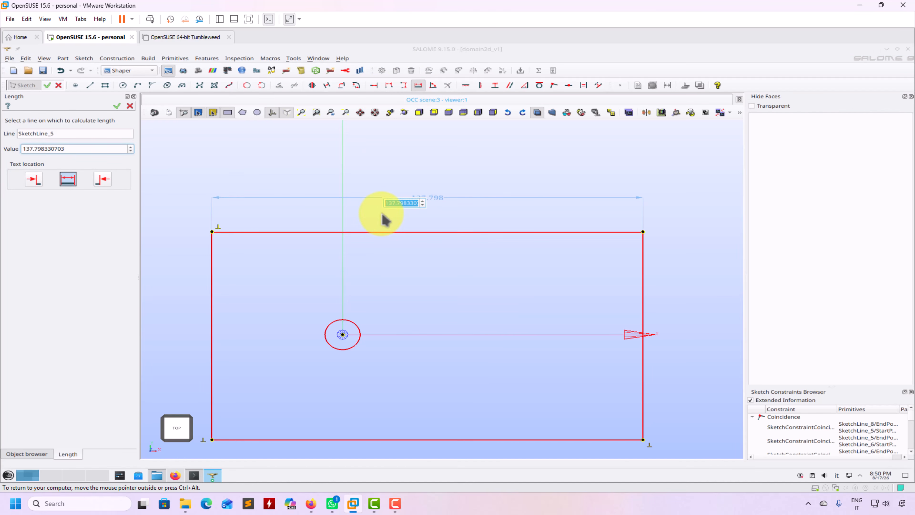
type("100")
key("Return")
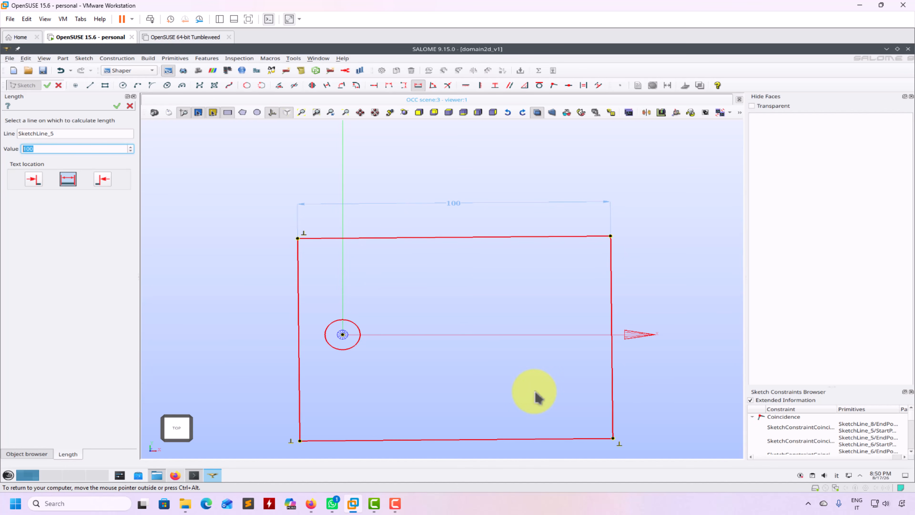
key("Return")
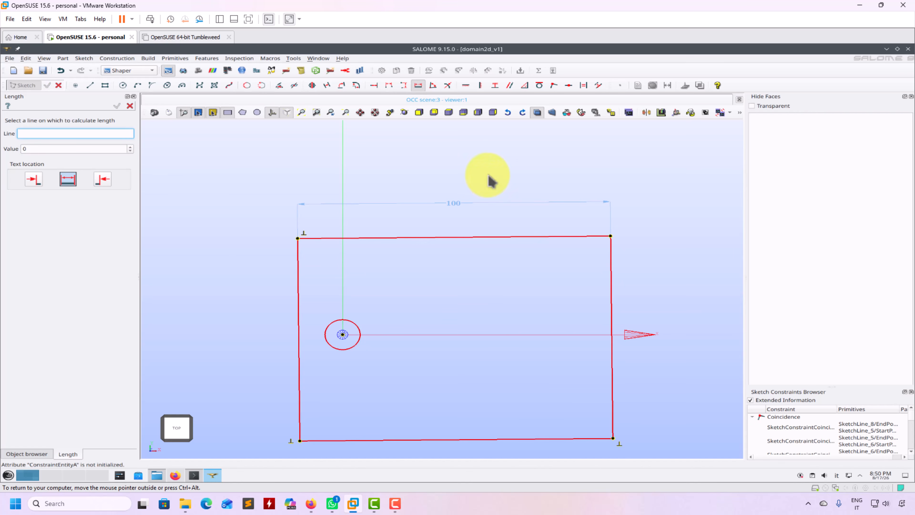
Constrain the rectangle's lower edge to be horizontal and its right edge to be vertical.
left_click(466, 86)
left_click(462, 437)
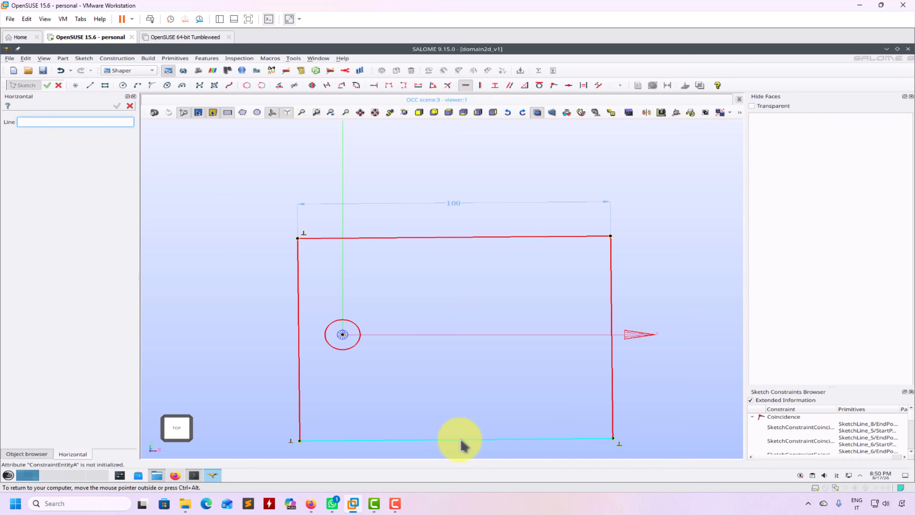
left_click(480, 85)
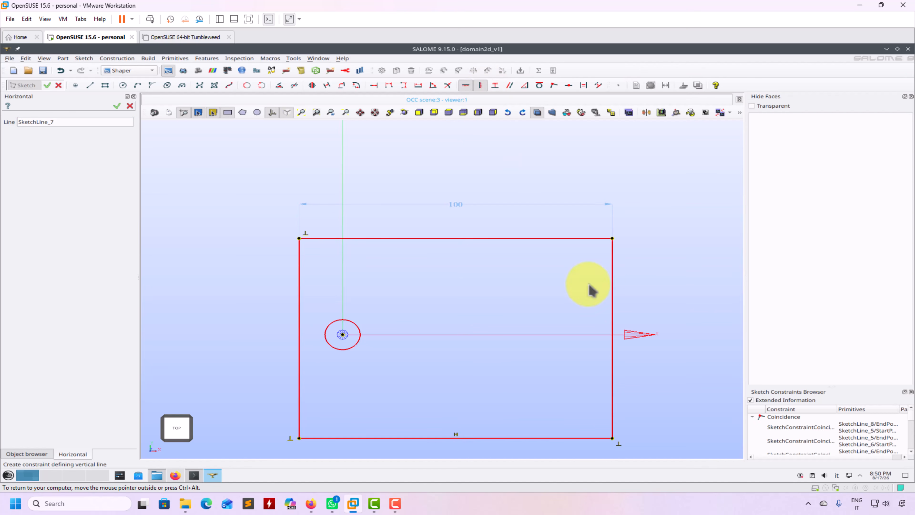
left_click(612, 296)
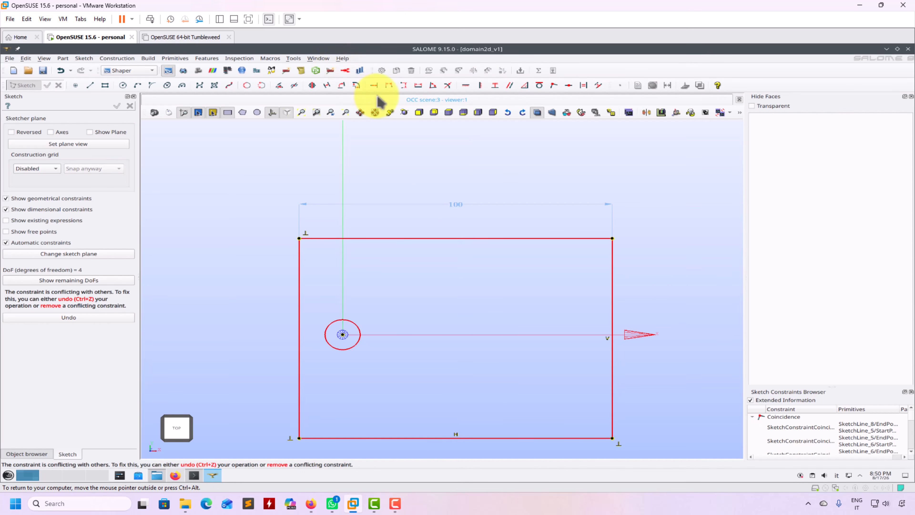
Constrain the distance between the circle's centre and the rectangle's left edge to 30.
left_click(374, 85)
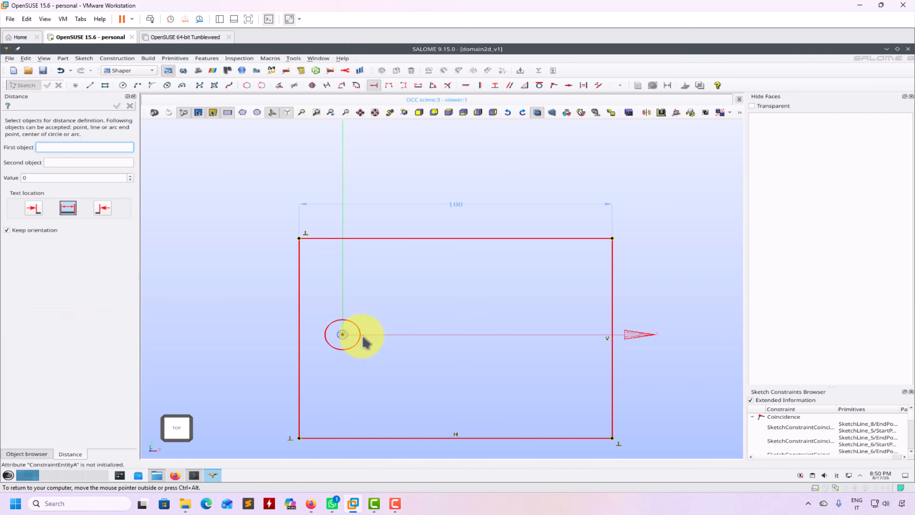
left_click(341, 336)
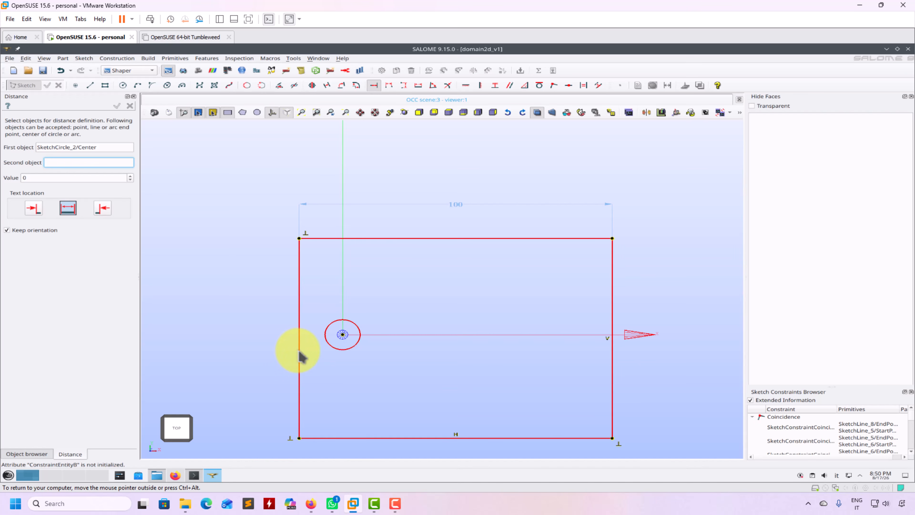
left_click(300, 355)
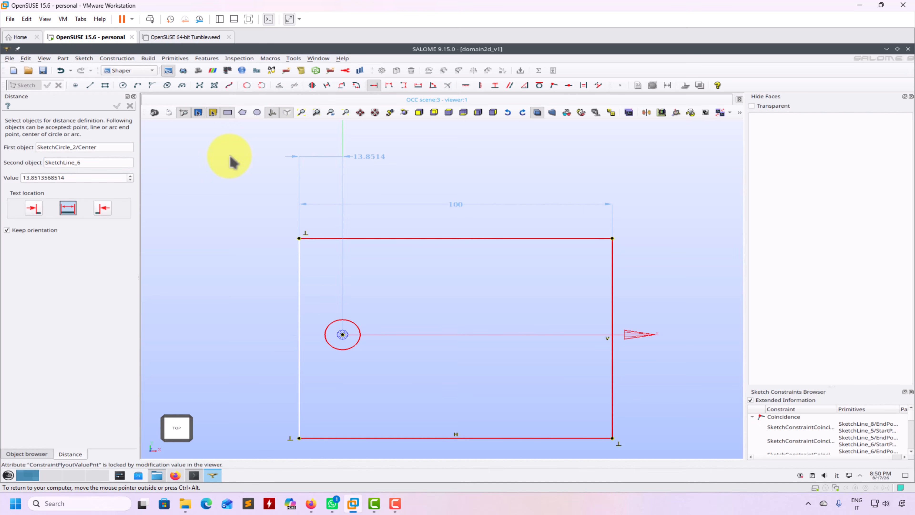
left_click(232, 162)
type("30")
key("Return")
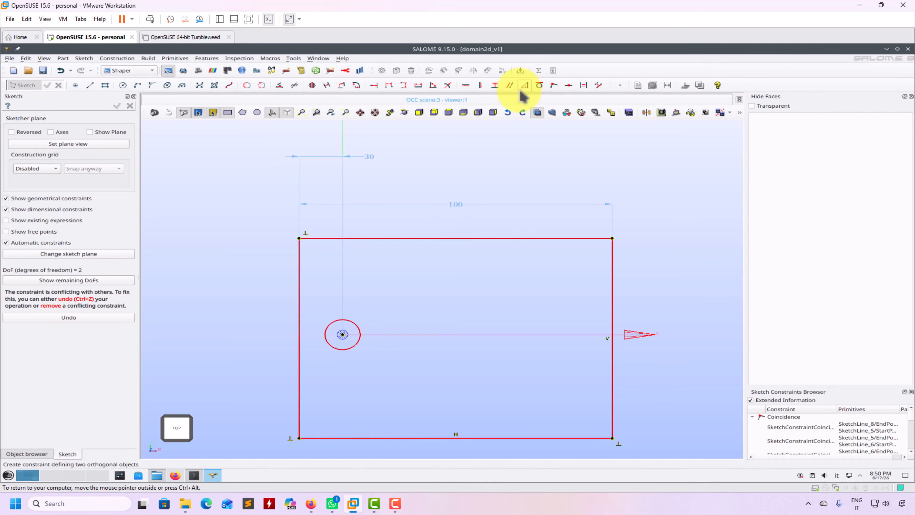
Constrain the circle's radius to 2.
left_click(448, 85)
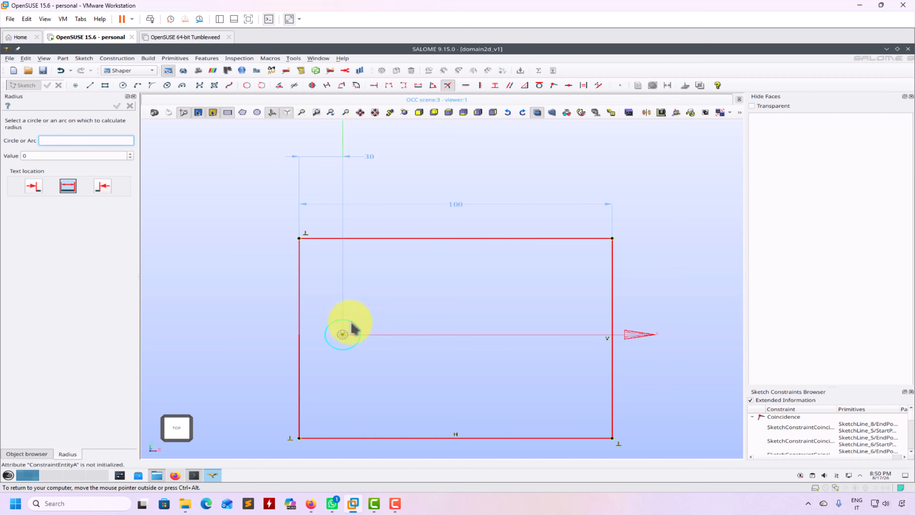
left_click(355, 329)
left_click(375, 317)
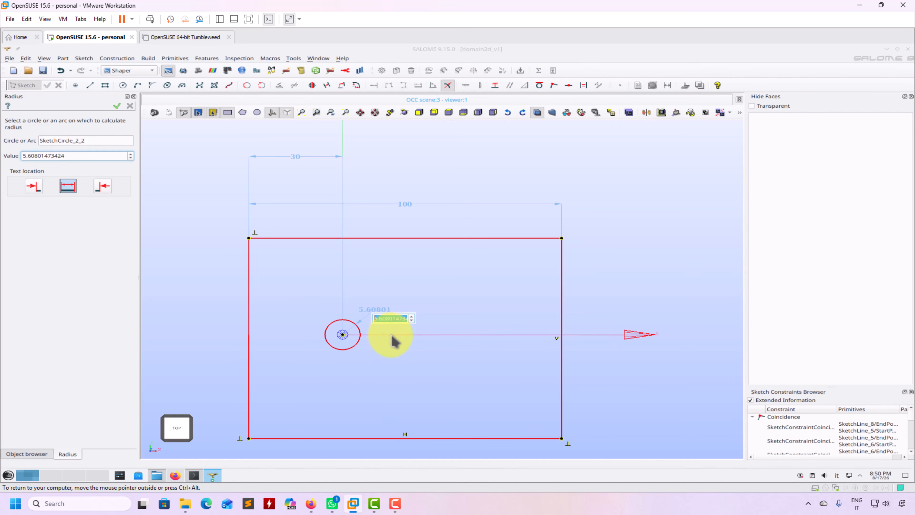
key("Return")
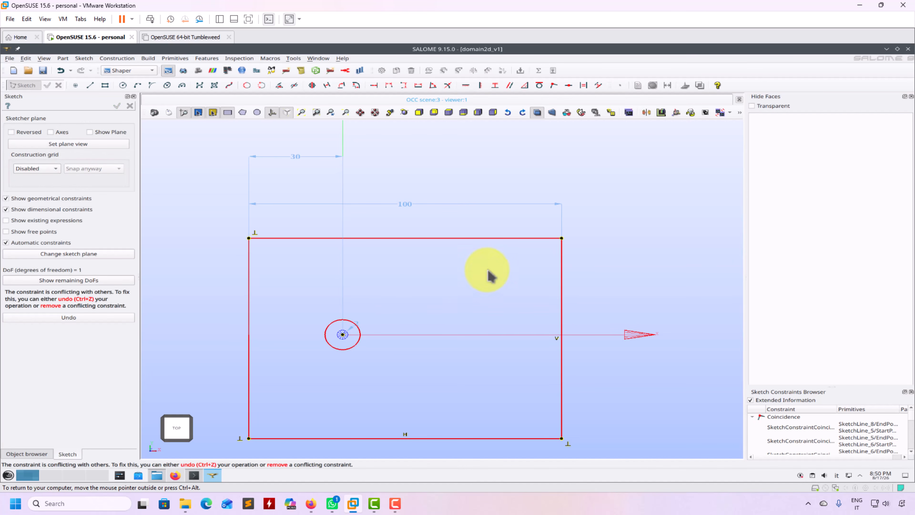
Constrain the distance between the circle's centre and the rectangle's upper edge to 35.
left_click(404, 87)
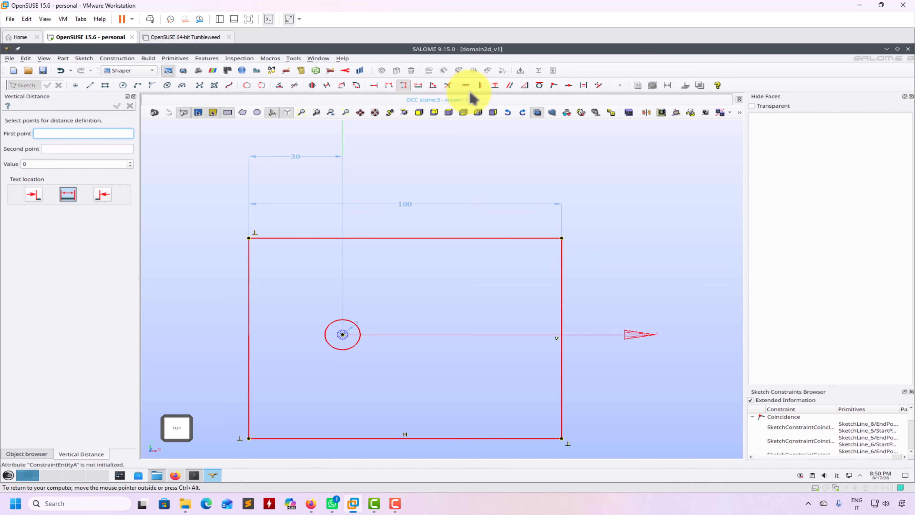
key("Escape")
left_click(379, 87)
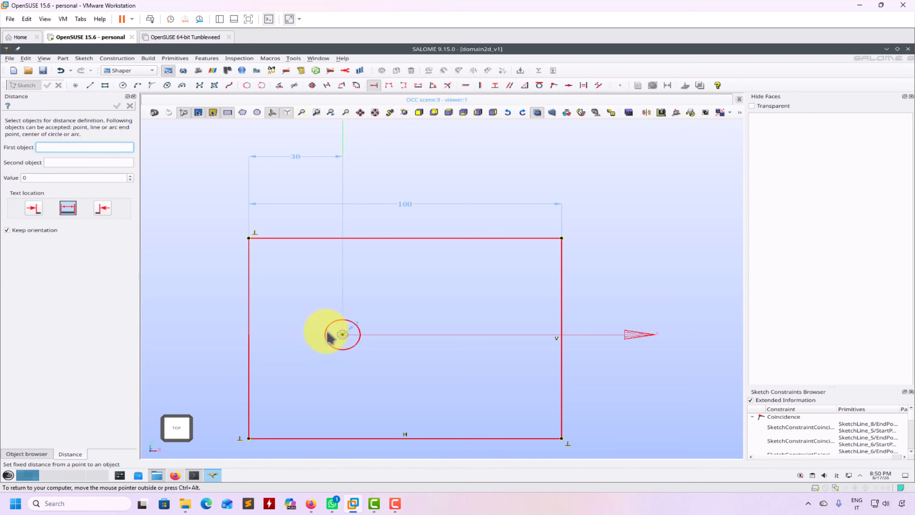
left_click(342, 335)
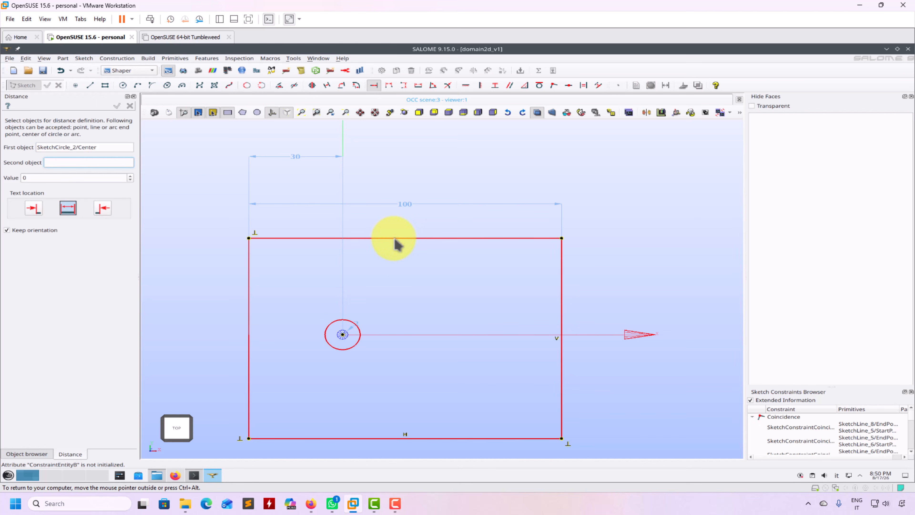
left_click(395, 239)
left_click(452, 294)
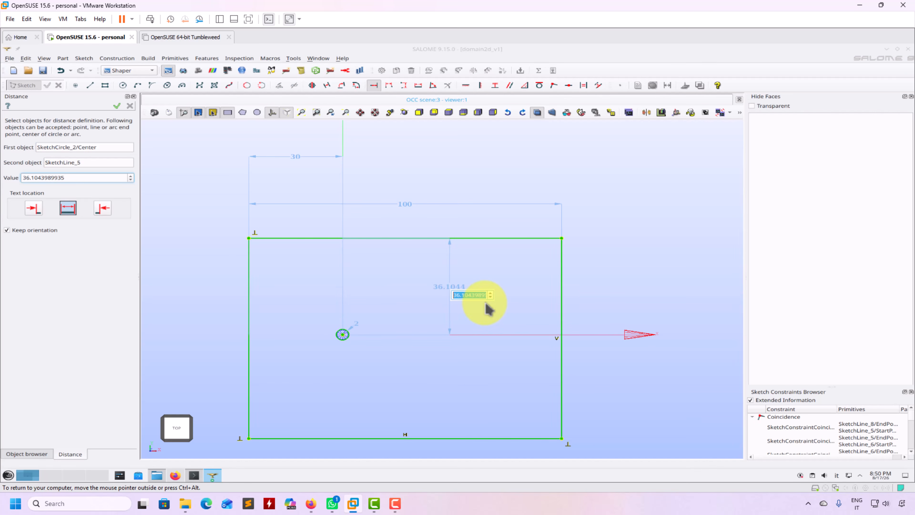
key("Return")
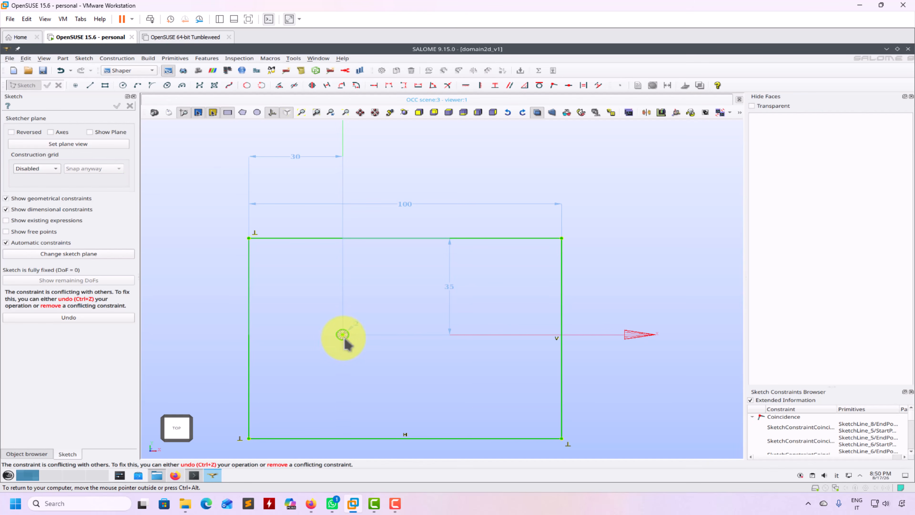
double_click(342, 337)
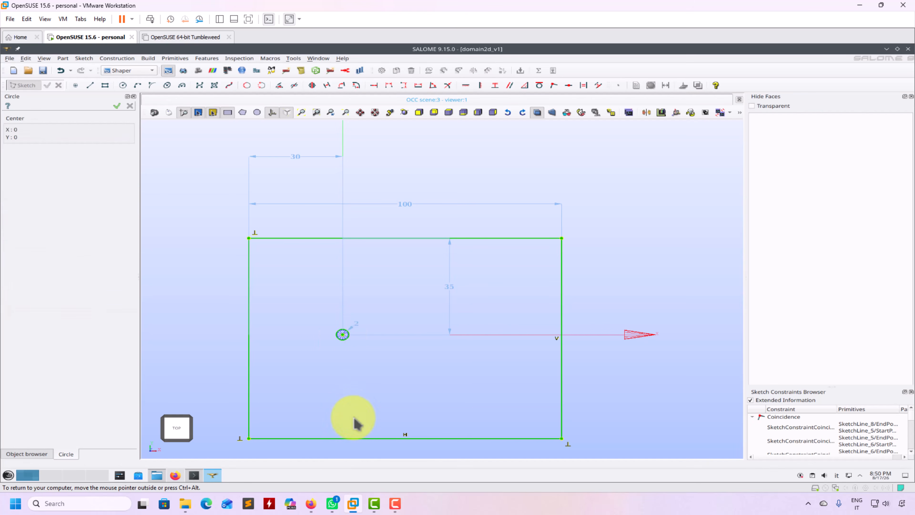
left_click(364, 439)
double_click(364, 439)
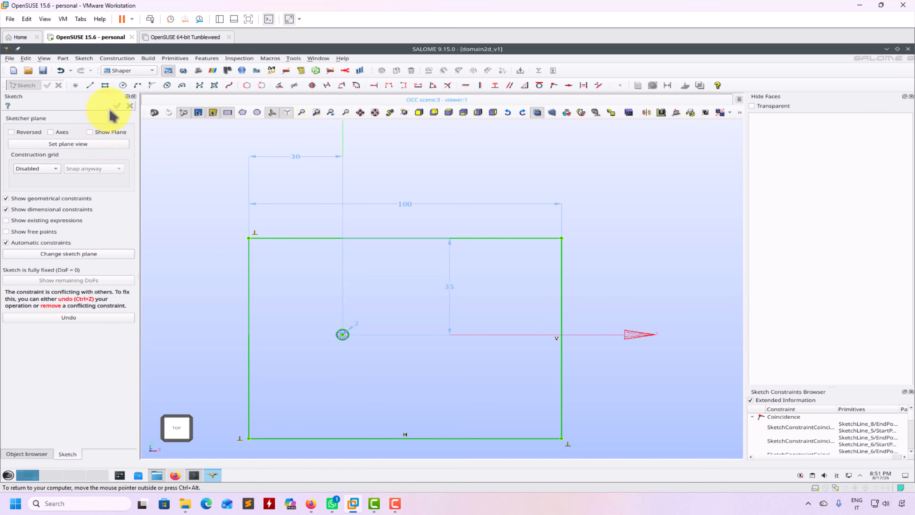
Constrain the distance between the circle's centre and the rectangle's lower edge to 35.
left_click(376, 87)
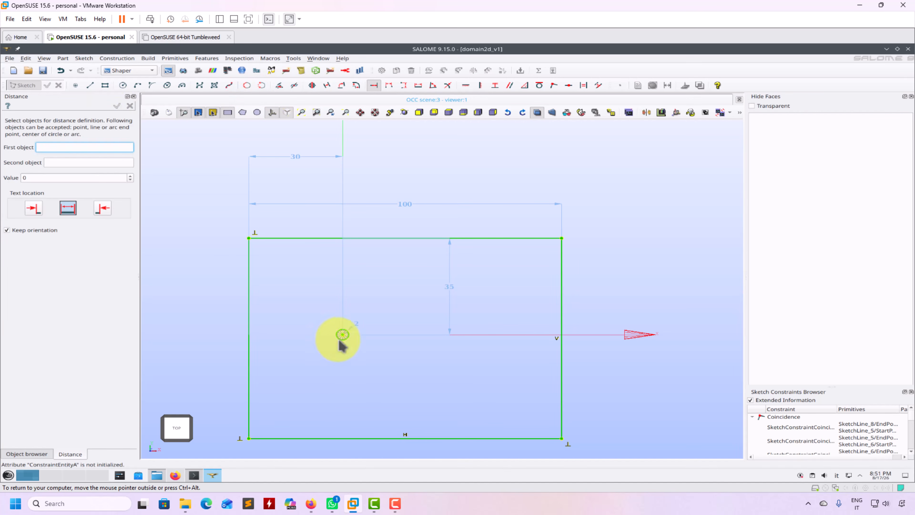
left_click(342, 334)
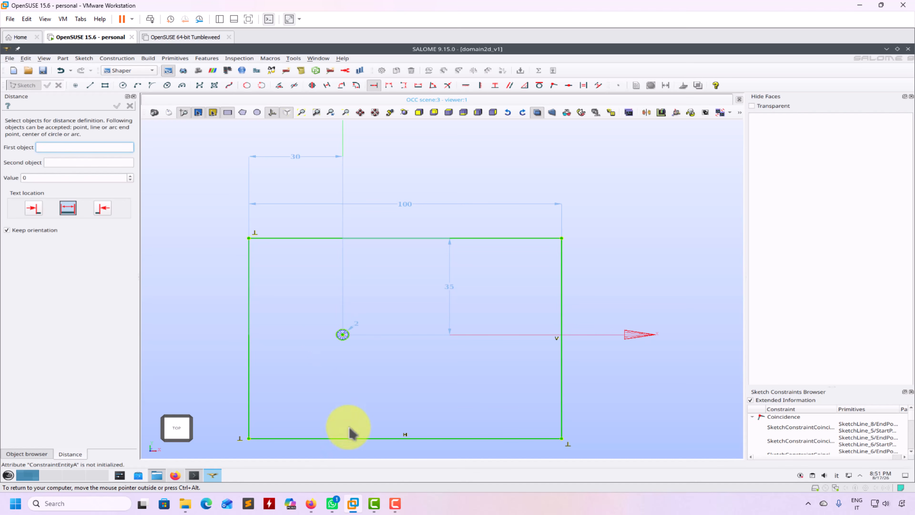
left_click(359, 439)
left_click(454, 409)
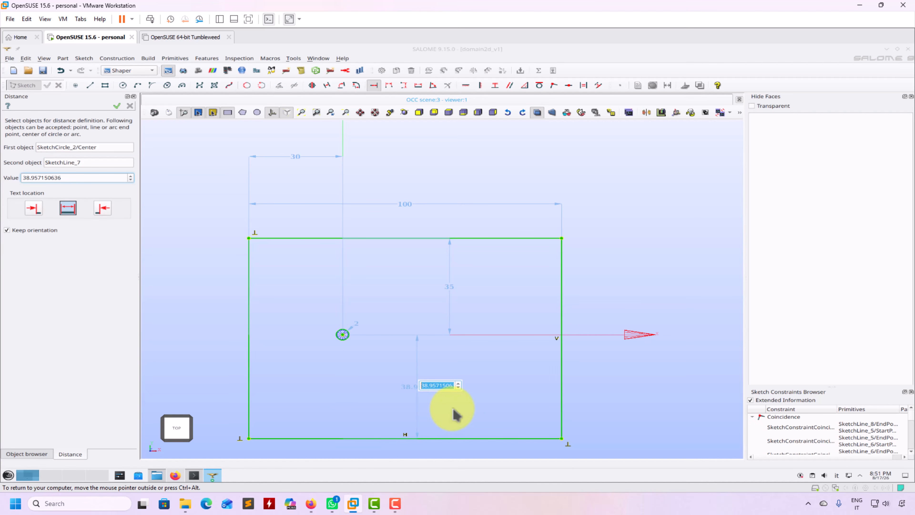
type("35")
key("Return")
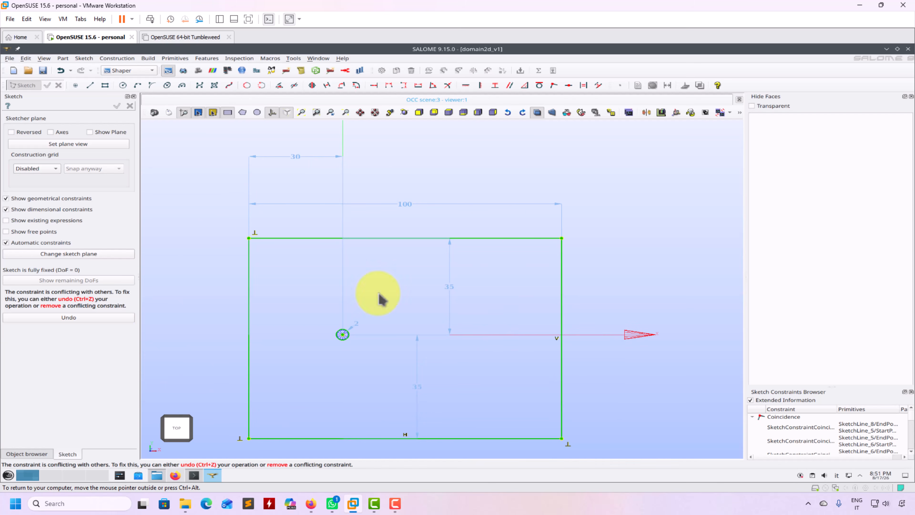
Delete the upper edge's length dimension and the distance dimension between the circle's centre and the lower edge.
middle_click_drag(392, 332, 442, 285)
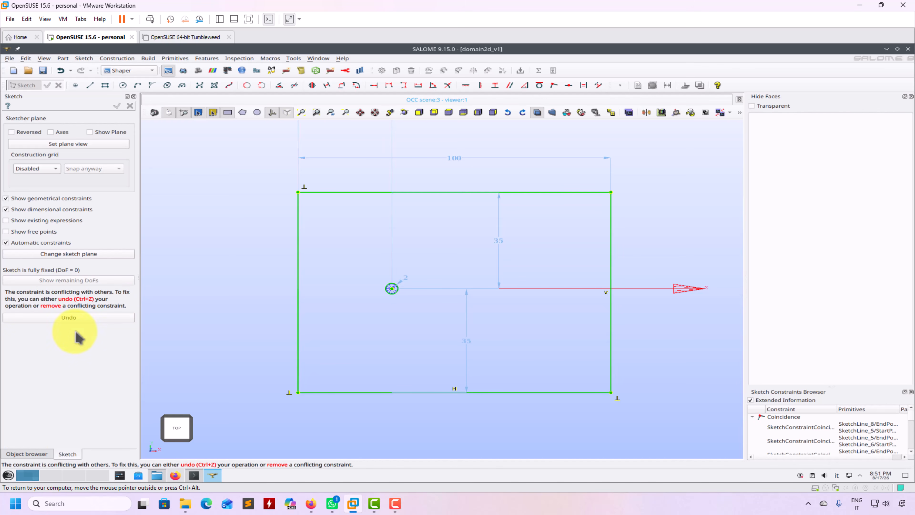
double_click(459, 163)
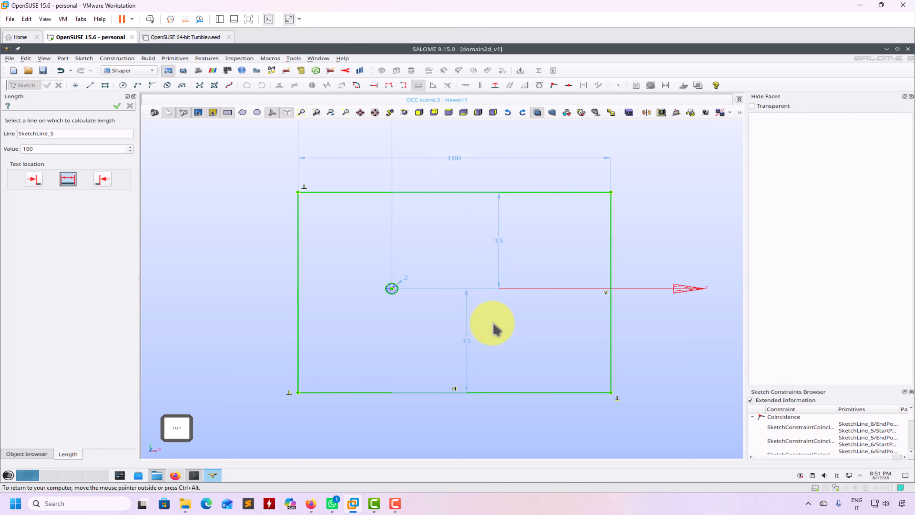
key("Escape")
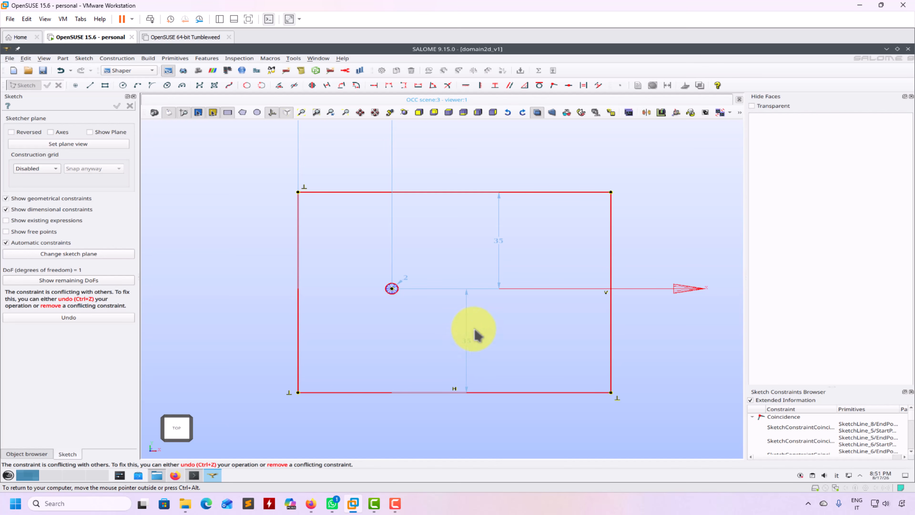
left_click(469, 344)
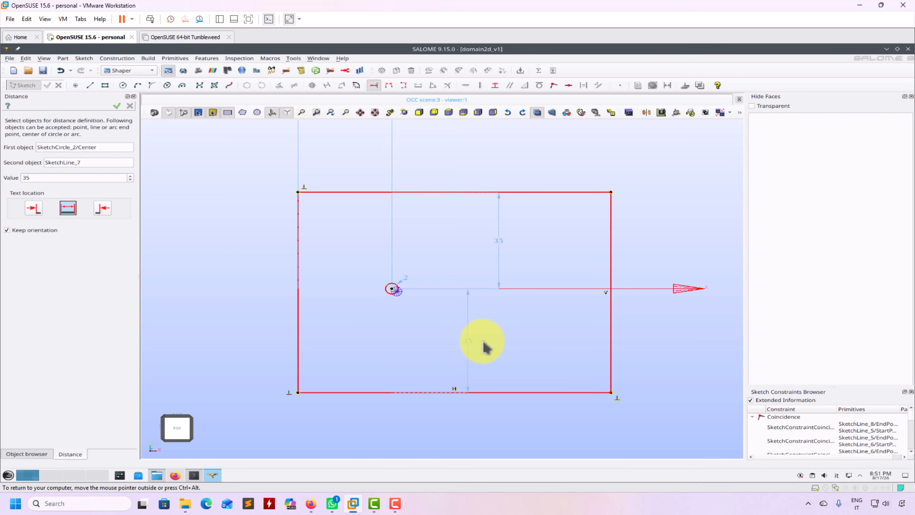
key("Delete")
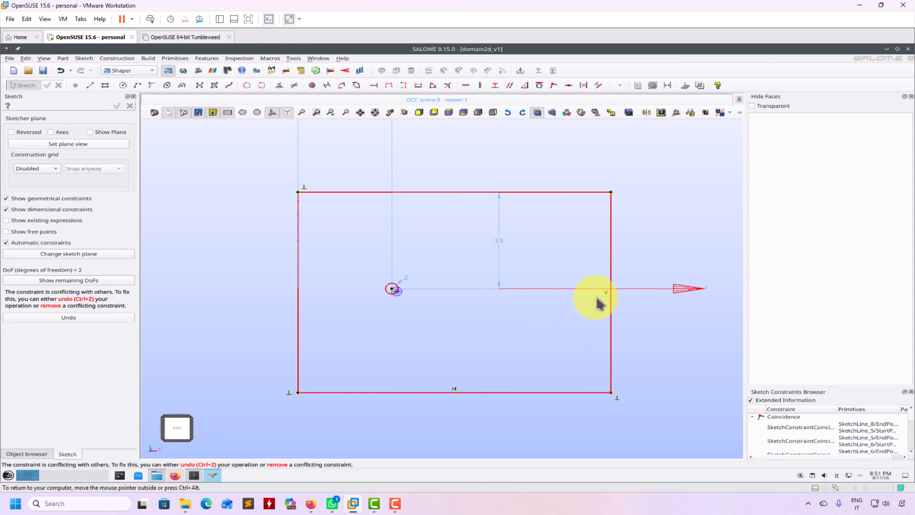
Delete the vertical constraint on the rectangle's right edge.
left_click(609, 293)
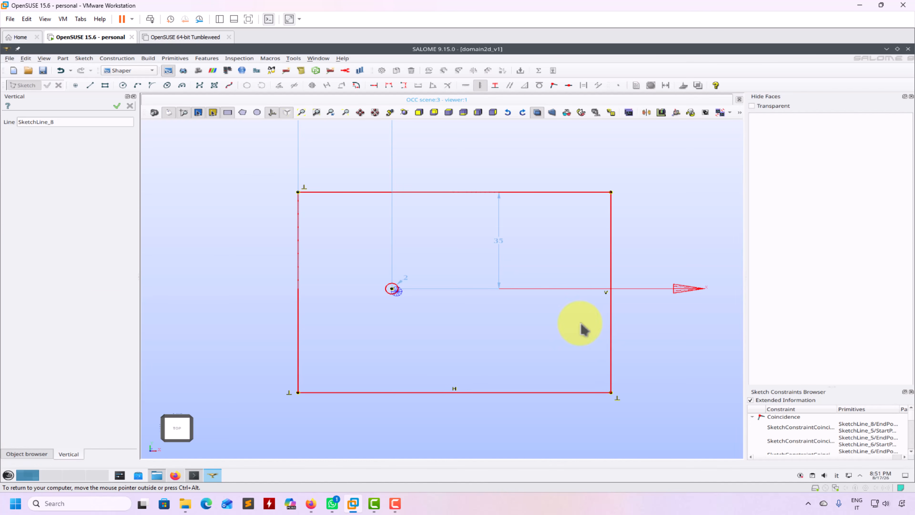
key("Delete")
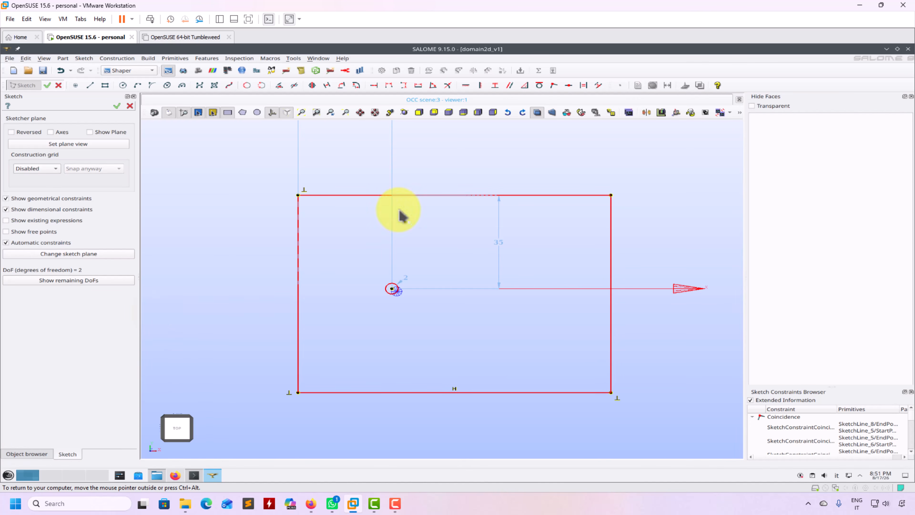
left_click(379, 89)
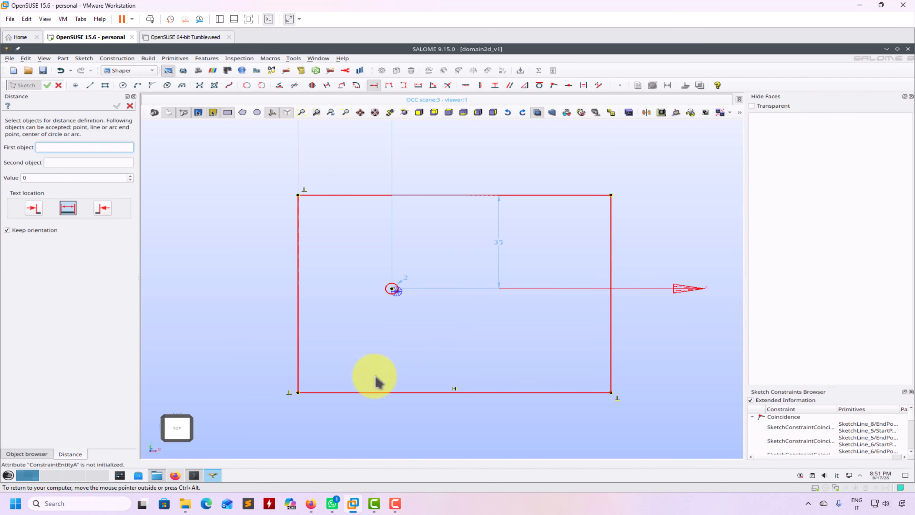
left_click(386, 393)
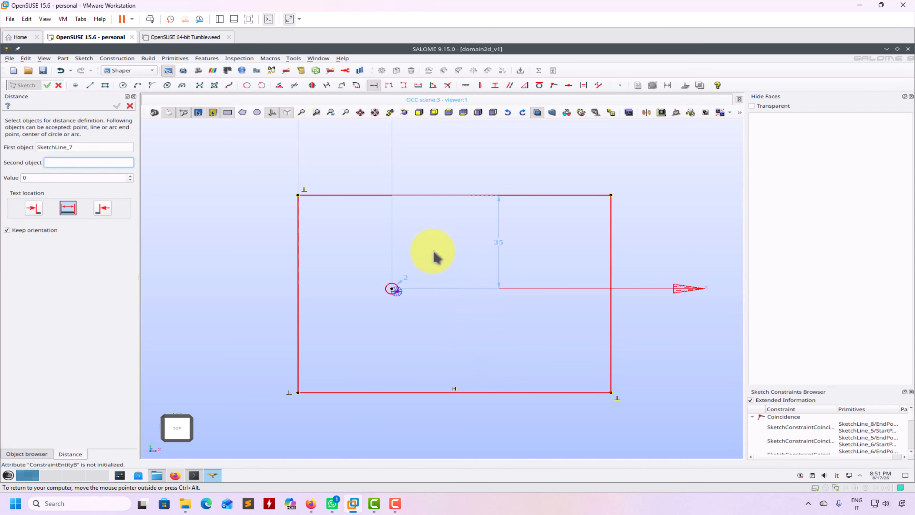
scroll(398, 326, "up", 2)
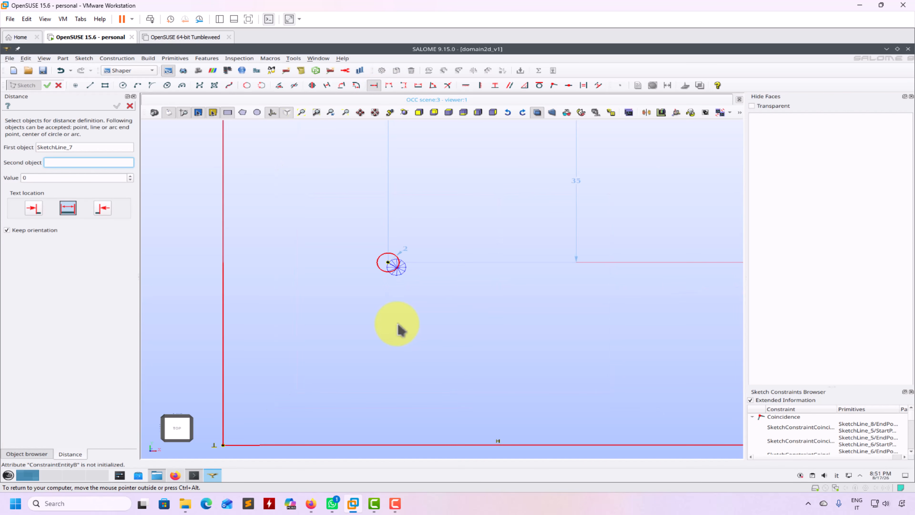
scroll(398, 326, "down", 3)
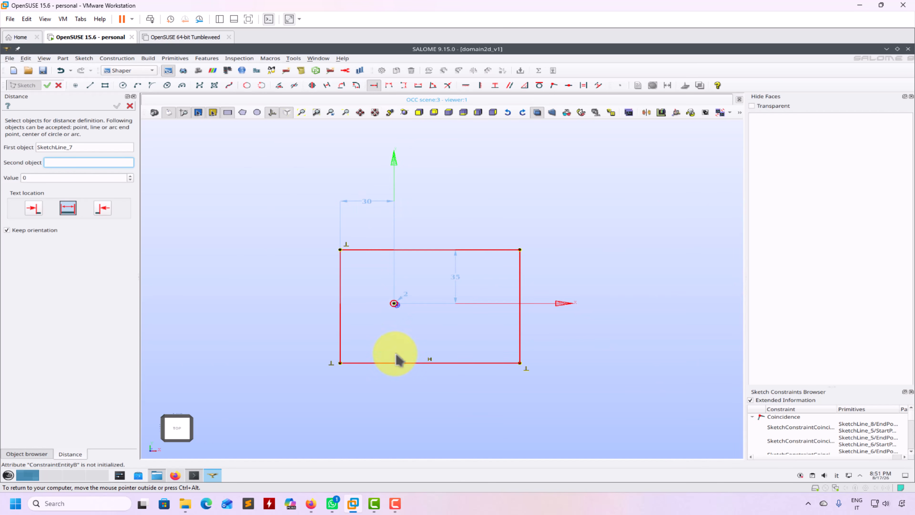
key("Escape")
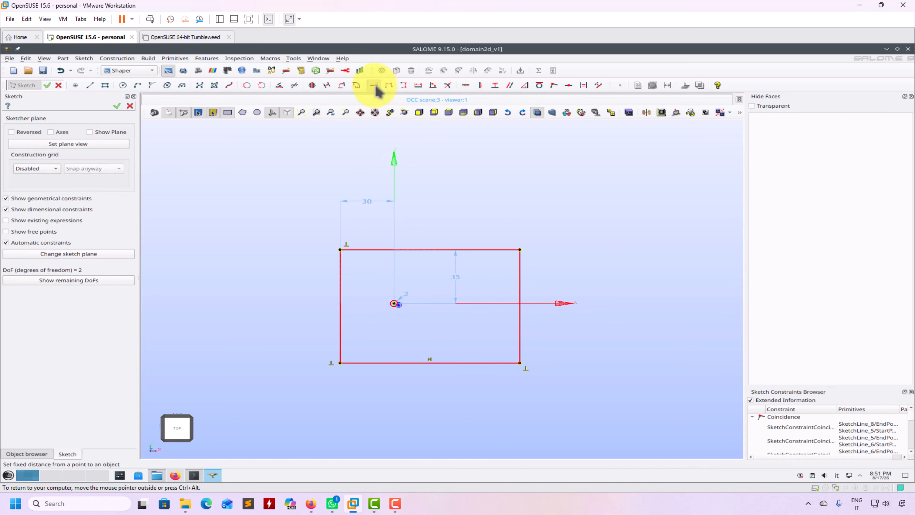
Constrain the distance between the circle's centre and the rectangle's lower edge to 35.
left_click(374, 85)
left_click(394, 305)
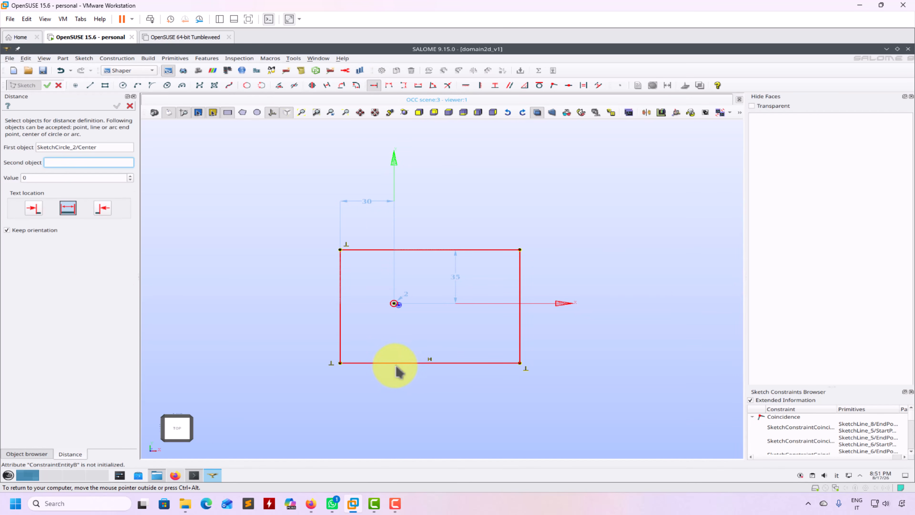
left_click(398, 363)
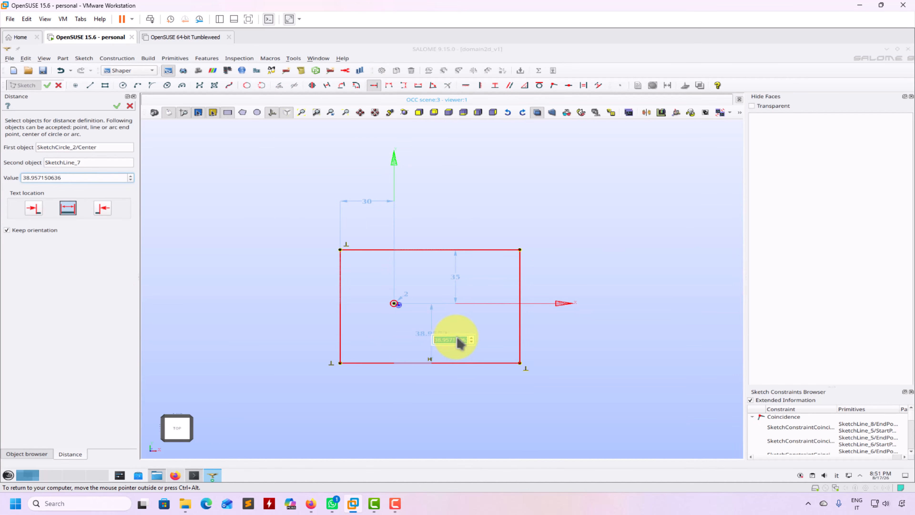
type("35")
key("Return")
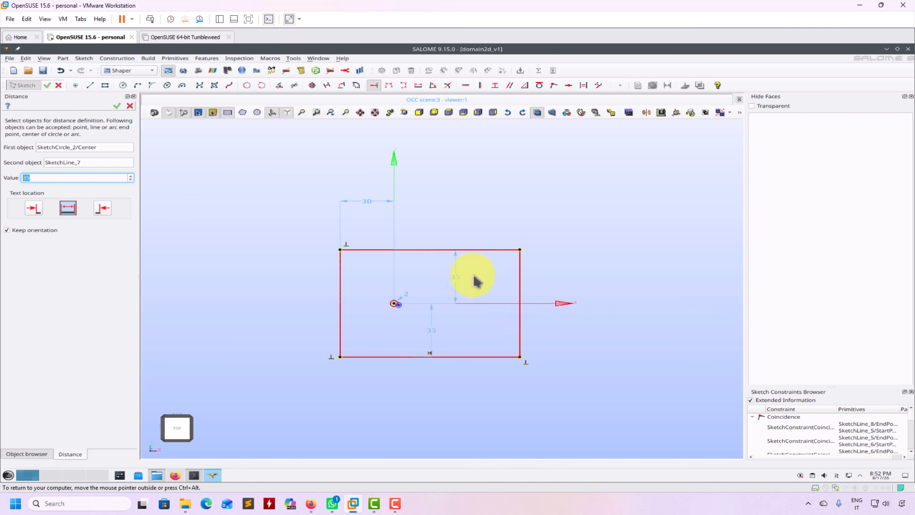
Constrain the distance between the circle's centre and the rectangle's right edge to 70, and finish the sketch.
left_click(395, 303)
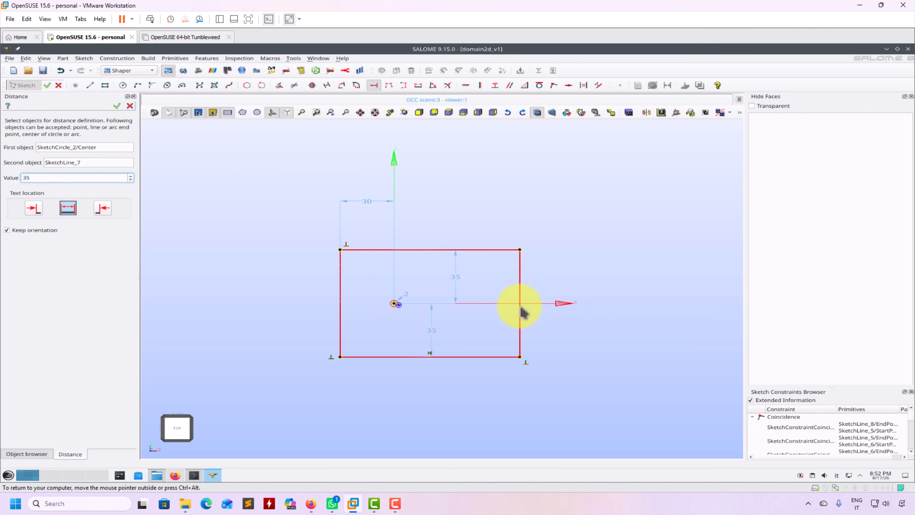
left_click(521, 316)
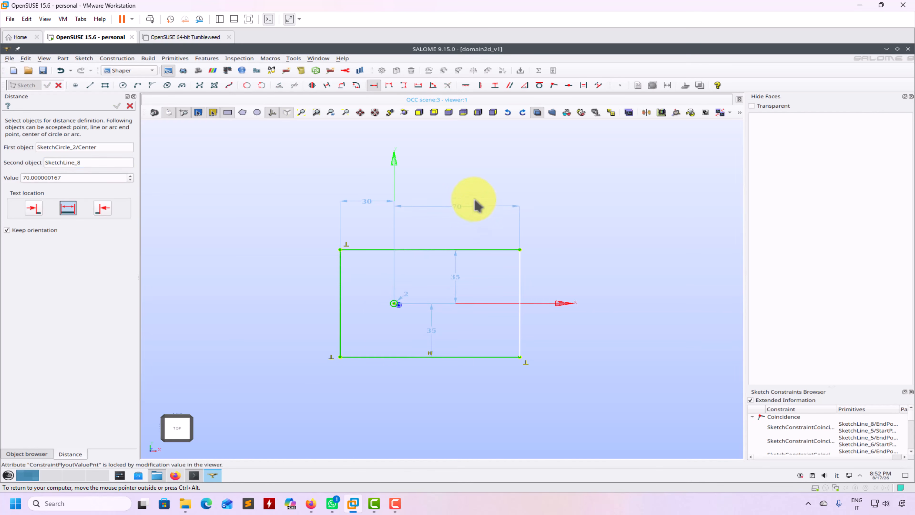
left_click(478, 205)
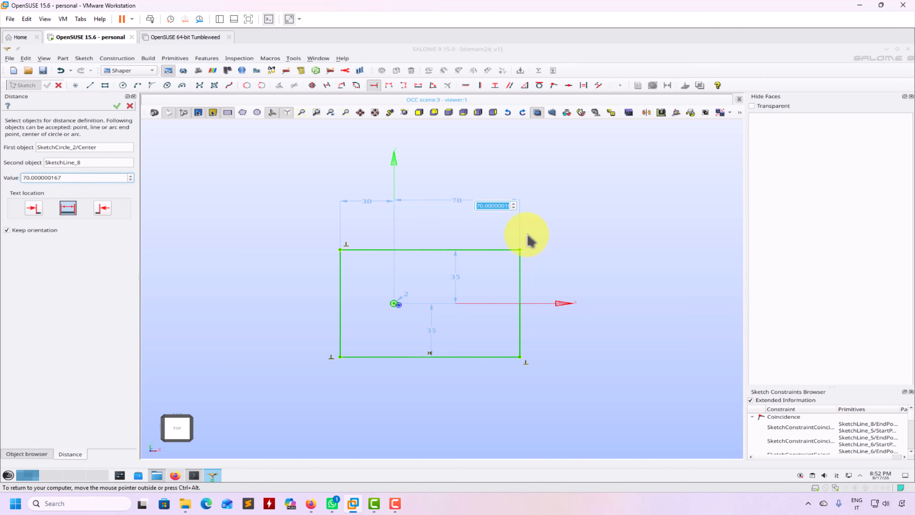
key("Return")
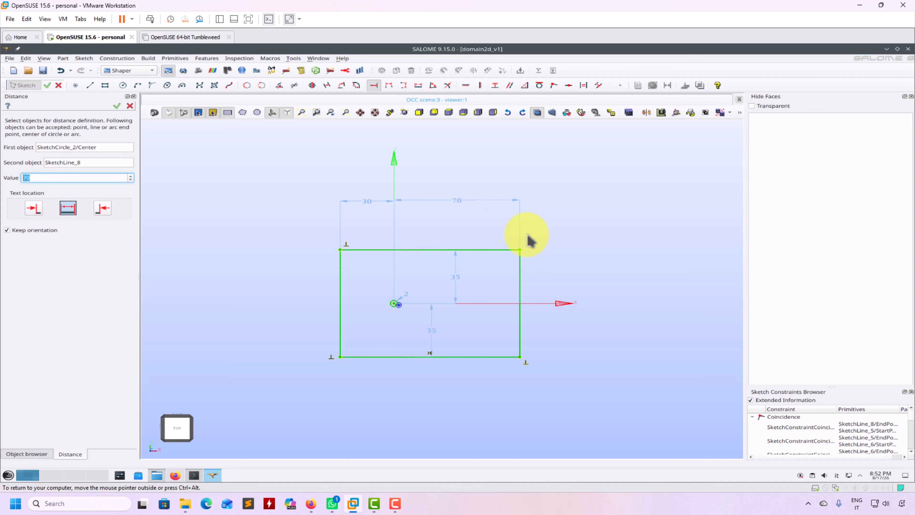
left_click(117, 107)
left_click(117, 105)
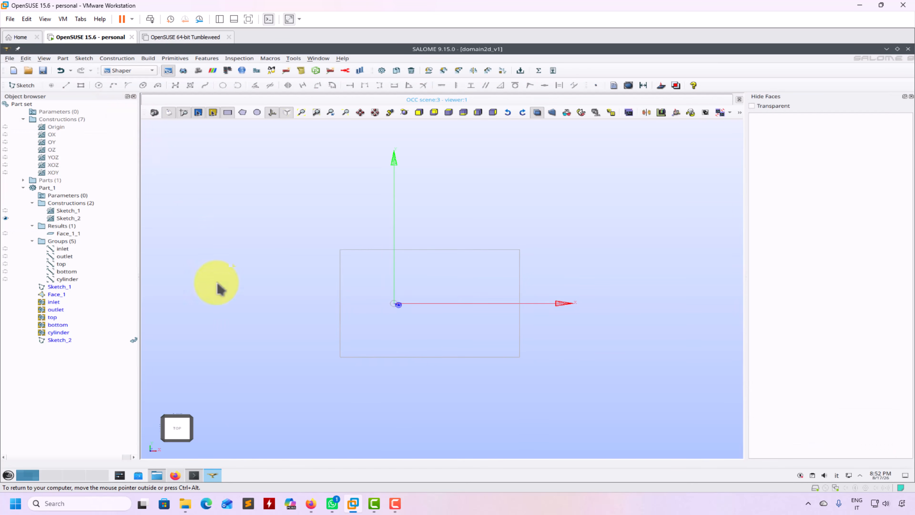
Build a face from the whole of Sketch_2.
left_click(60, 340)
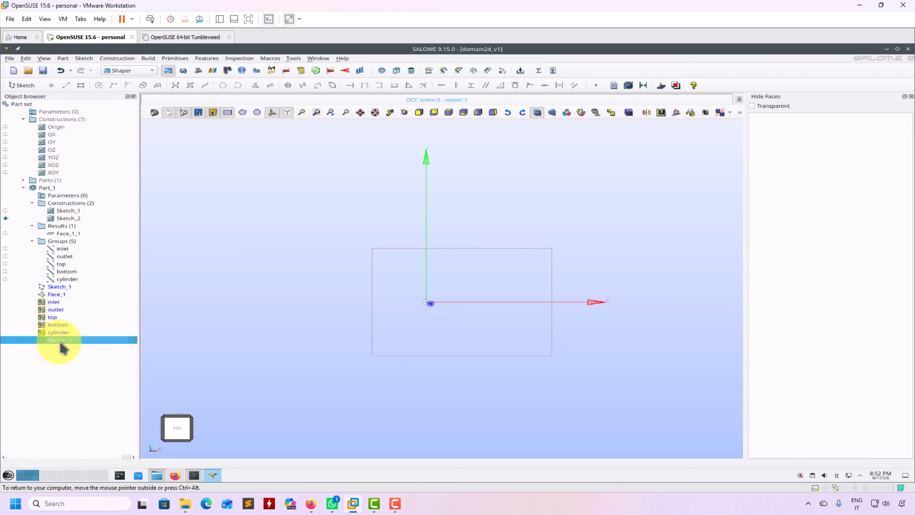
left_click(148, 59)
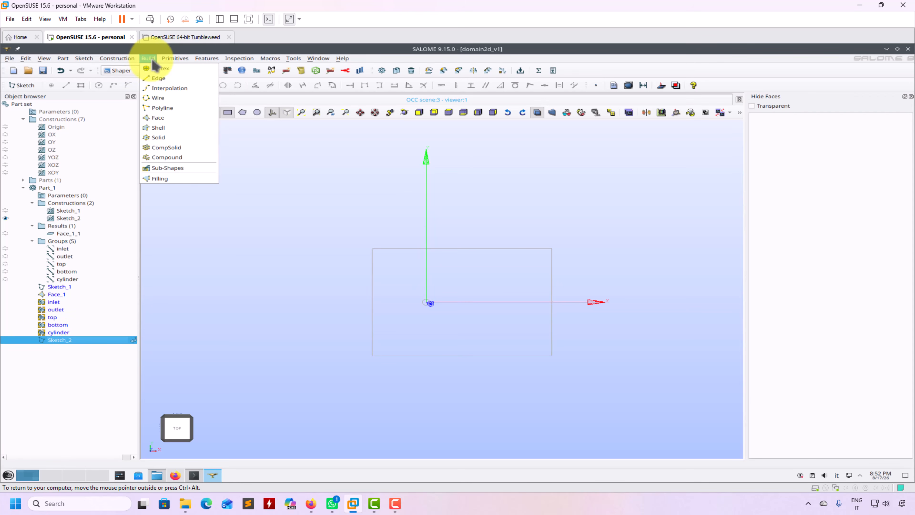
left_click(157, 117)
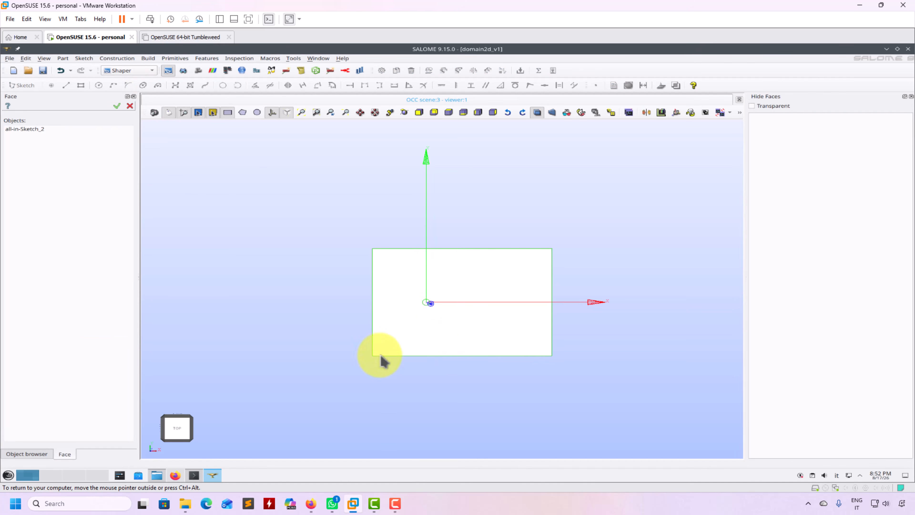
scroll(469, 310, "up", 5)
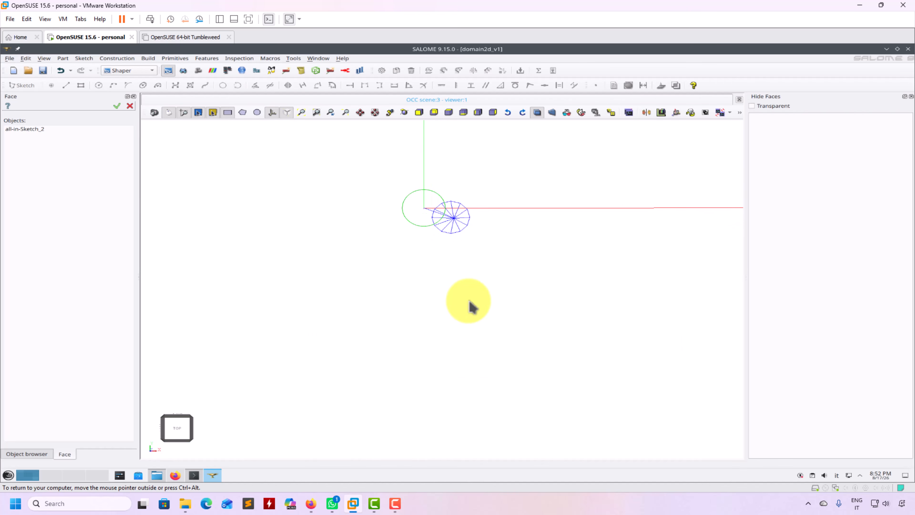
scroll(469, 306, "down", 5)
left_click(116, 106)
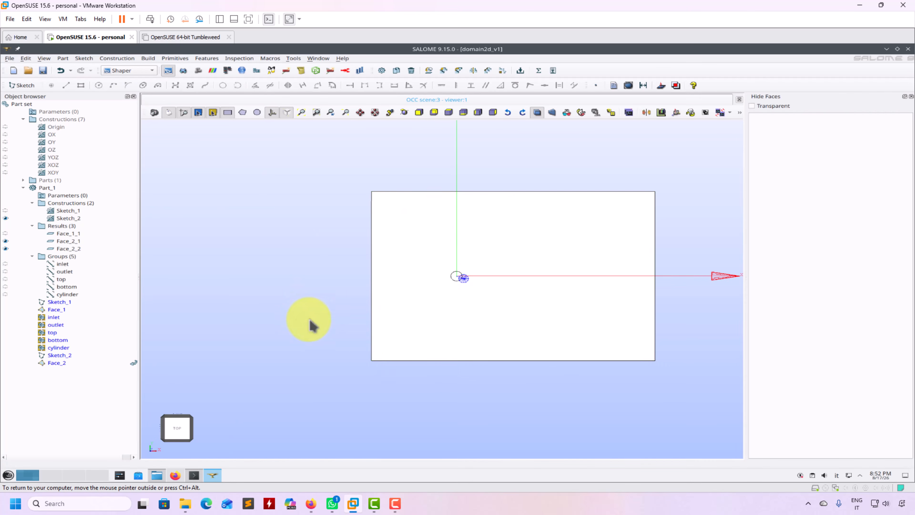
Inspect the circle region of the new face and delete the Face_2 feature.
scroll(457, 324, "up", 3)
middle_click_drag(458, 306, 431, 412)
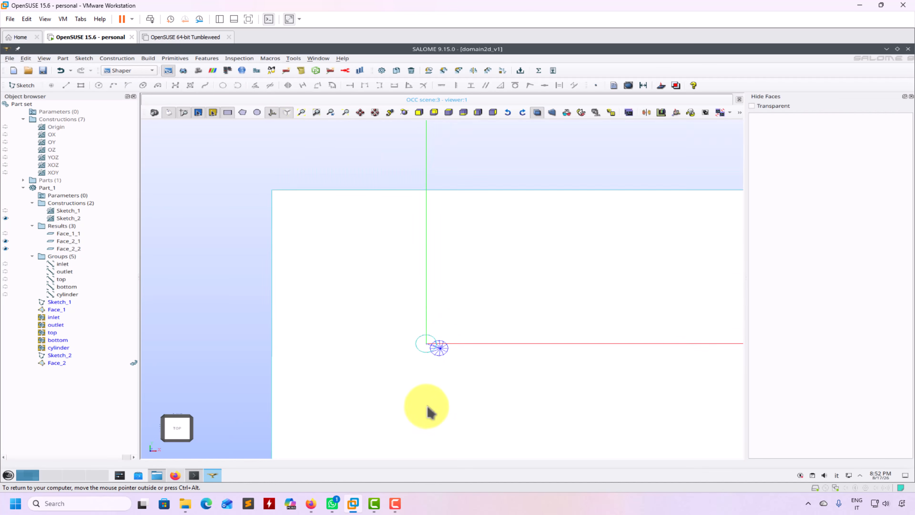
scroll(429, 397, "up", 5)
scroll(422, 285, "down", 2)
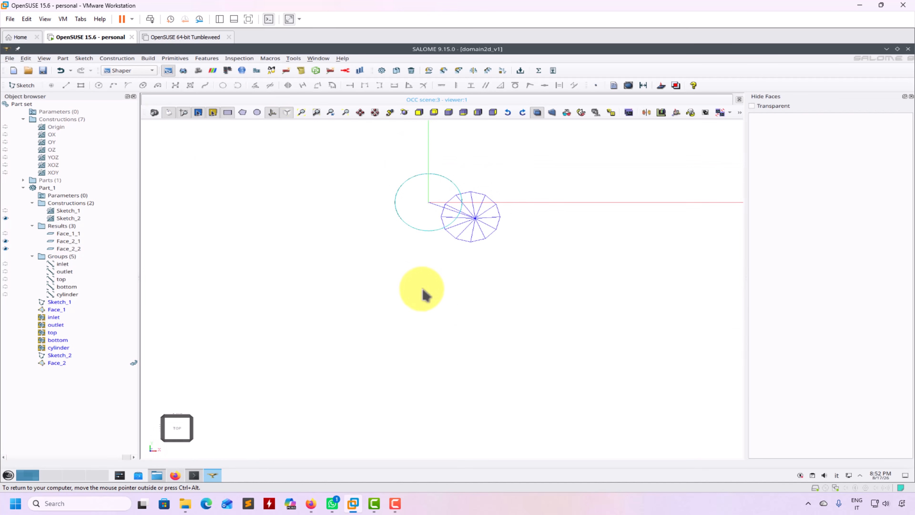
scroll(425, 294, "down", 5)
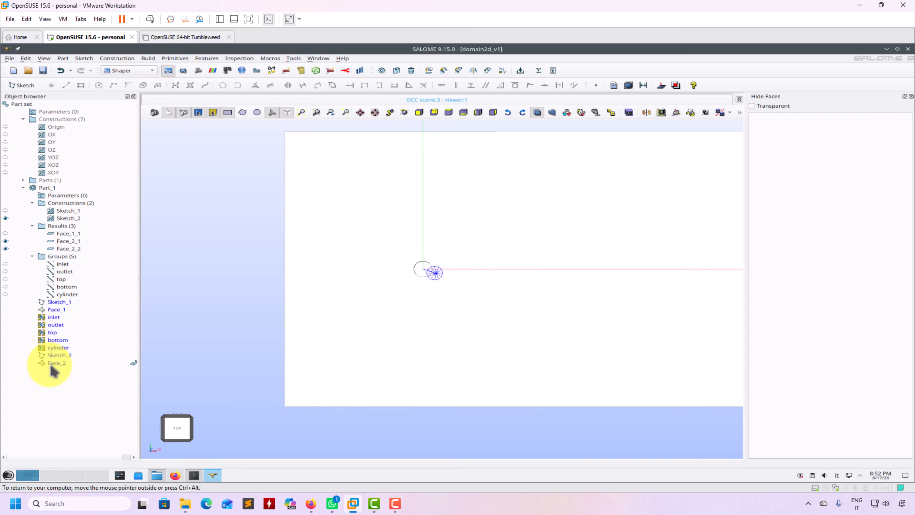
right_click(51, 364)
left_click(68, 359)
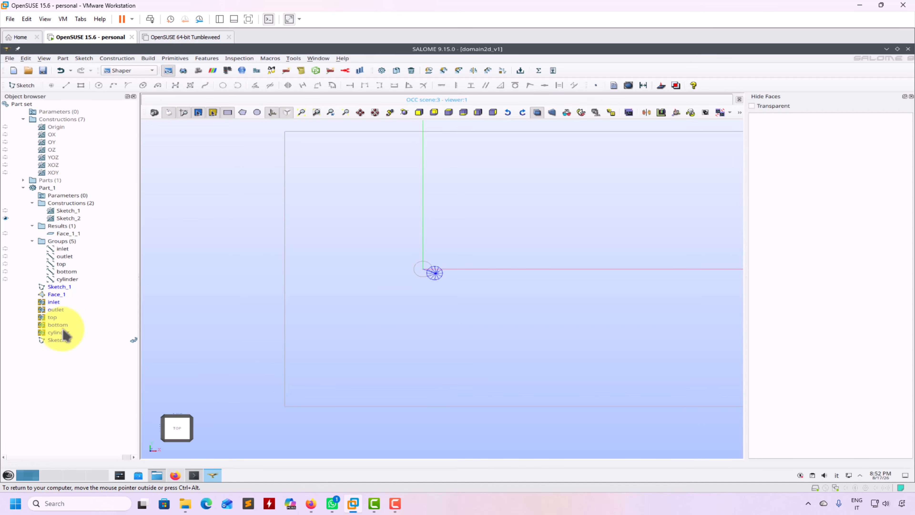
Build a face from only the Sketch_2 region between the rectangle and the circle.
left_click(151, 58)
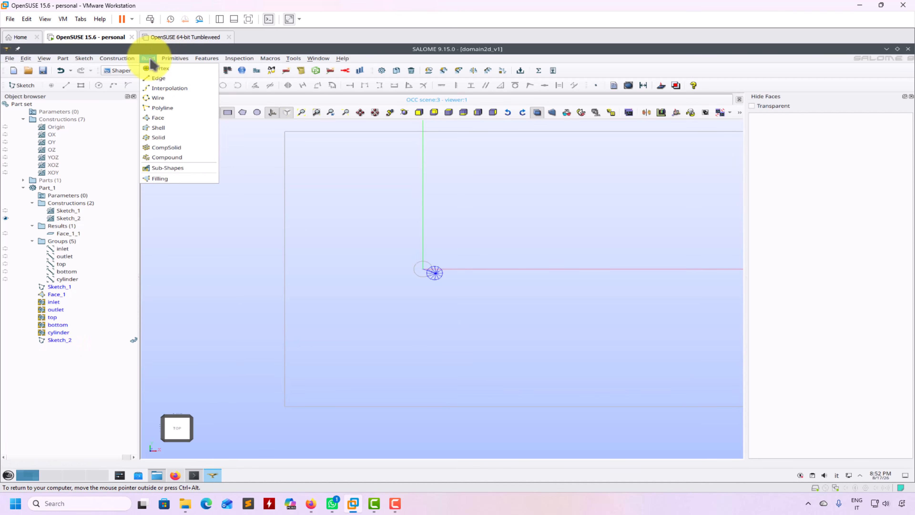
left_click(169, 118)
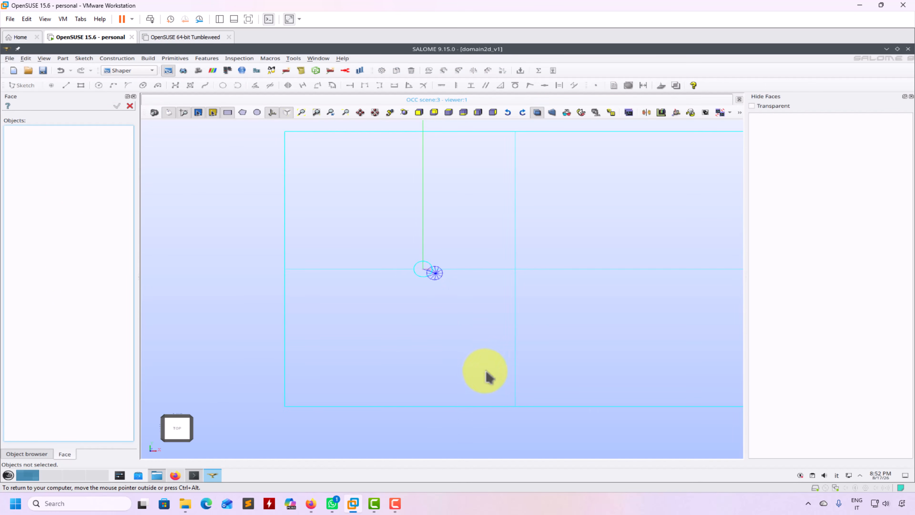
left_click(513, 379)
scroll(433, 436, "down", 5)
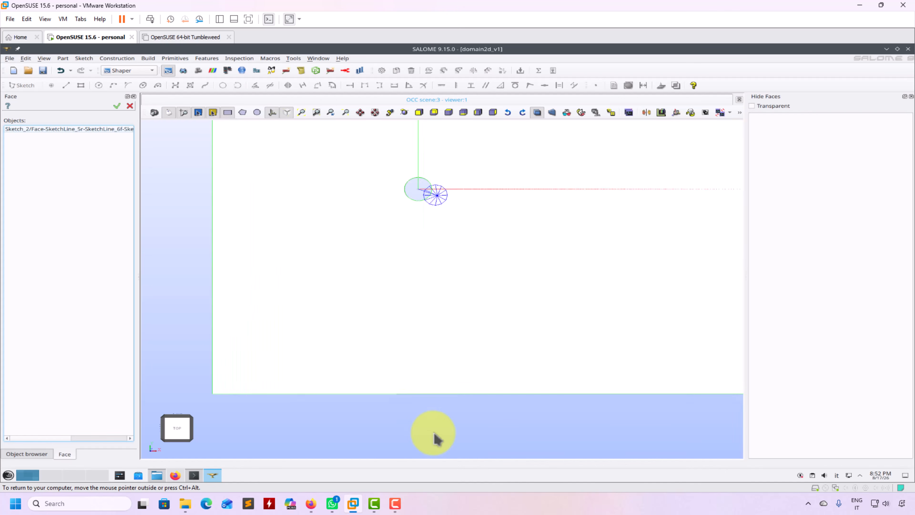
scroll(436, 446, "up", 3)
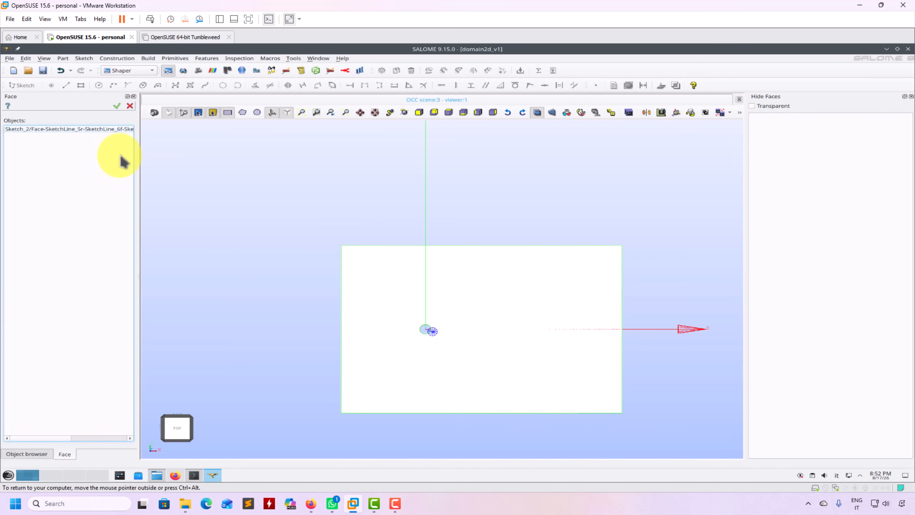
left_click(118, 105)
scroll(529, 356, "up", 2)
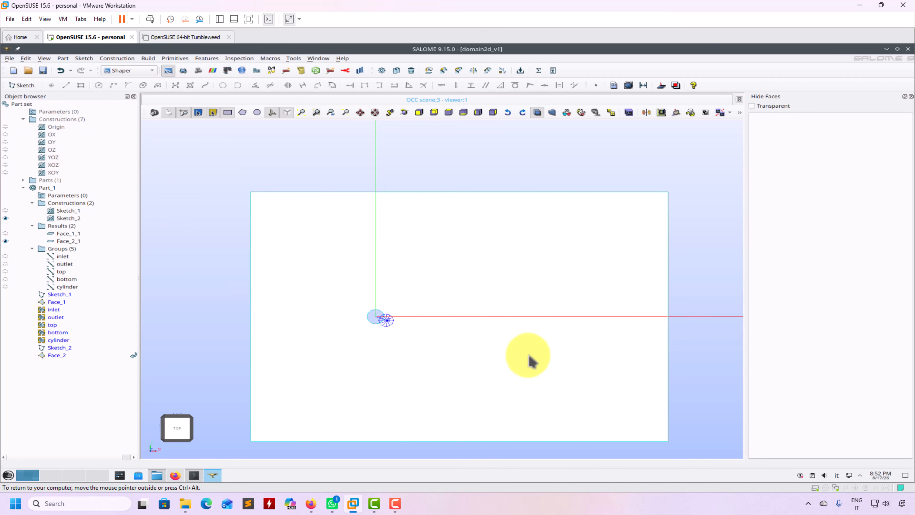
Add a parameter named diameter with the expression 2 to Part_1.
left_click(62, 113)
left_click(66, 196)
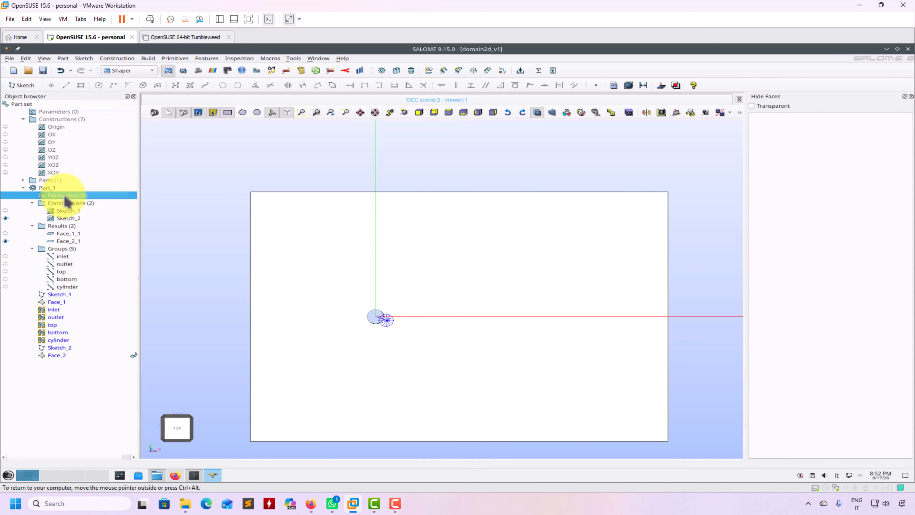
double_click(67, 197)
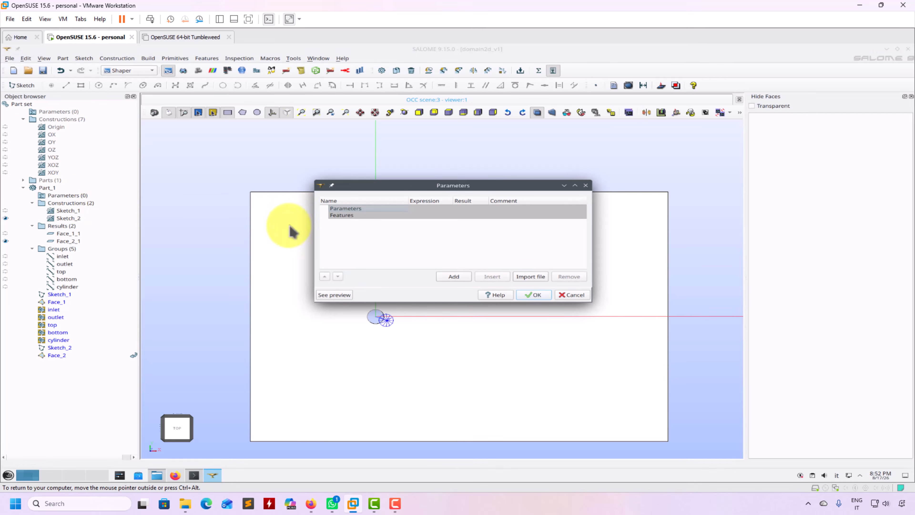
left_click(455, 277)
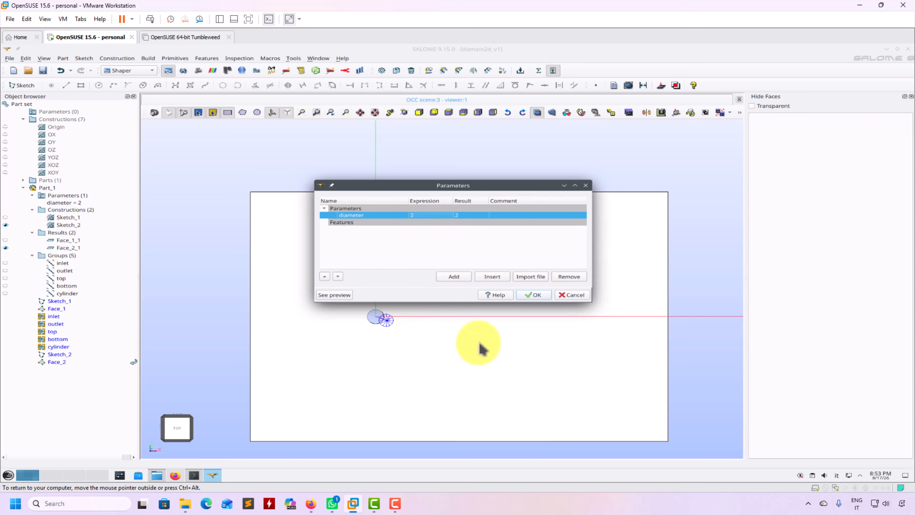
left_click(534, 295)
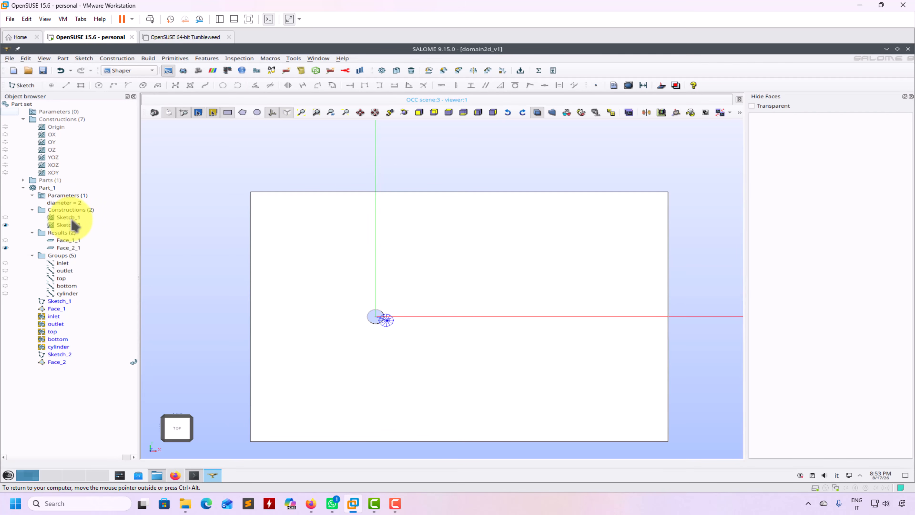
Edit Sketch_2 so the circle's radius constraint is driven by the diameter parameter.
right_click(58, 355)
left_click(81, 229)
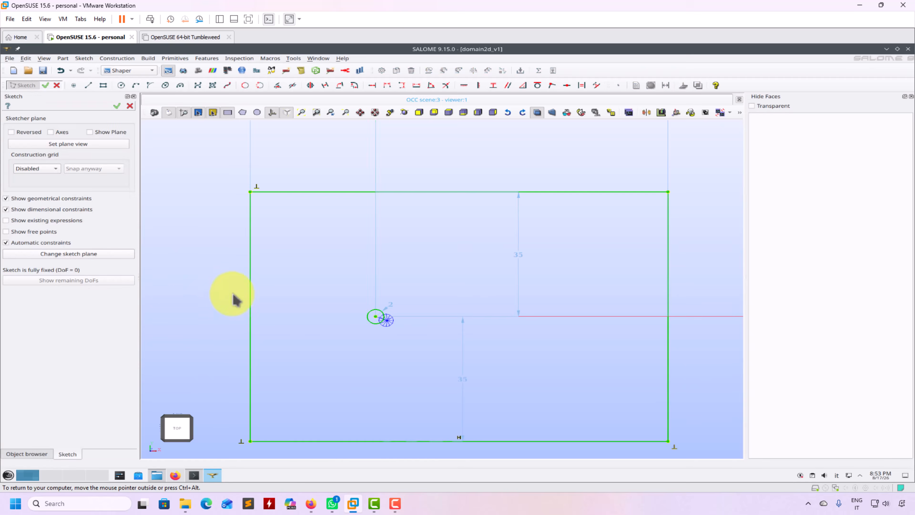
left_click(392, 304)
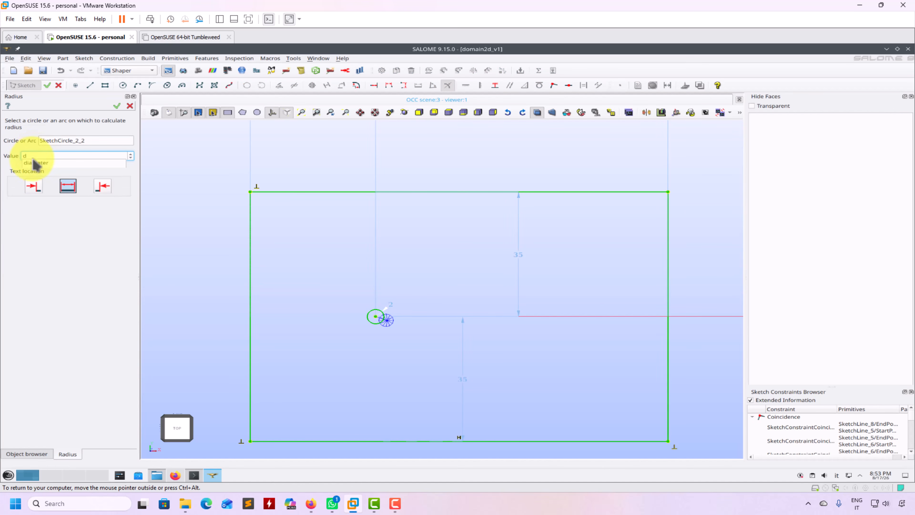
type("d")
left_click(36, 164)
left_click(116, 106)
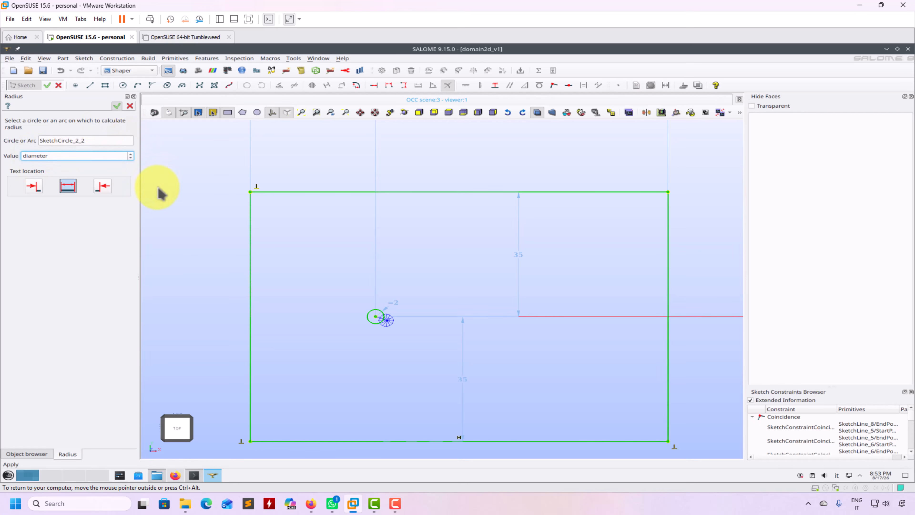
left_click(118, 107)
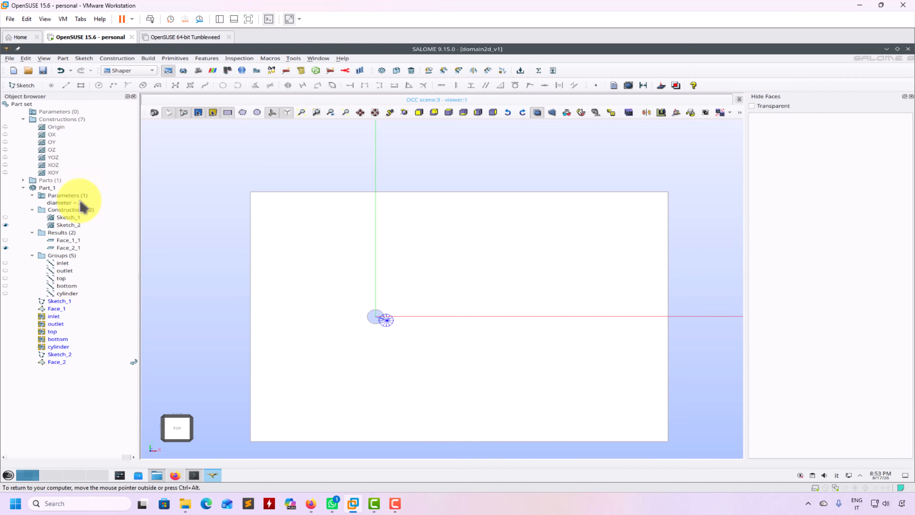
Set the diameter parameter of Part_1 to 4.
double_click(65, 202)
left_click(21, 155)
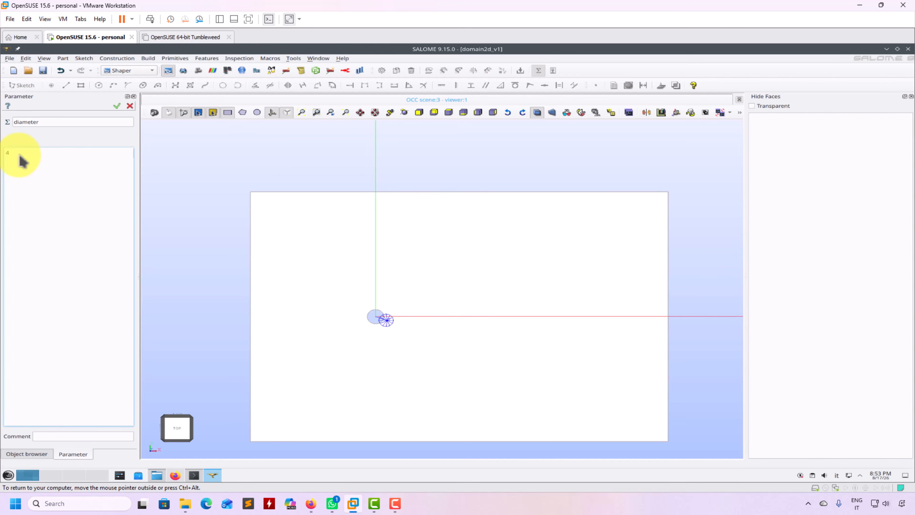
key("Return")
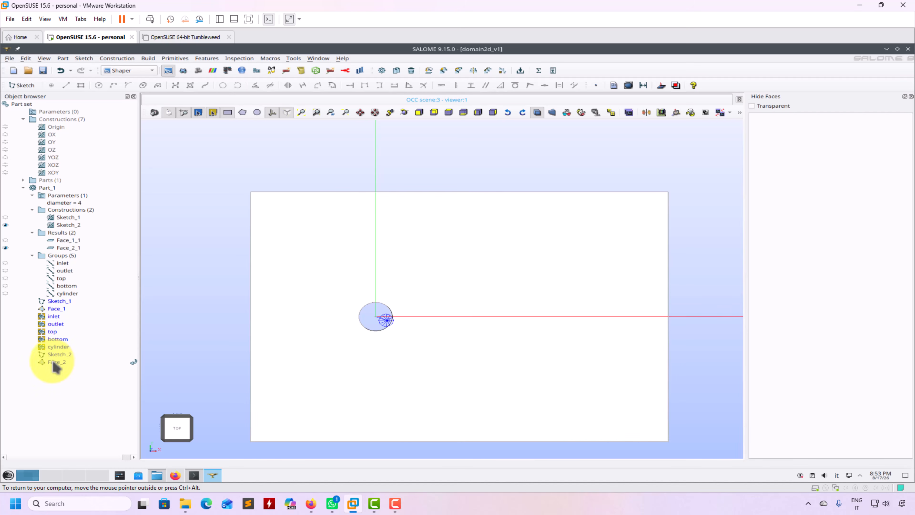
Open the study domain2d_v1.hdf, discarding the unsaved changes in the current study.
left_click(28, 70)
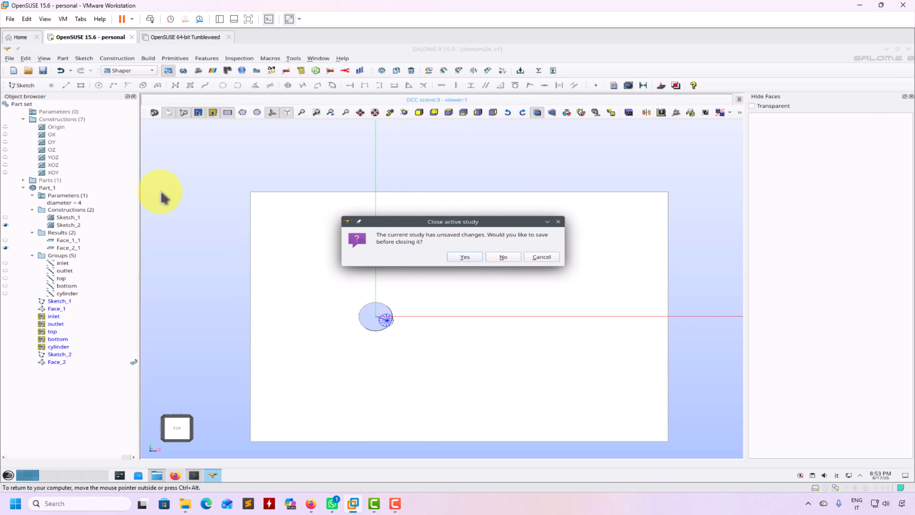
left_click(504, 256)
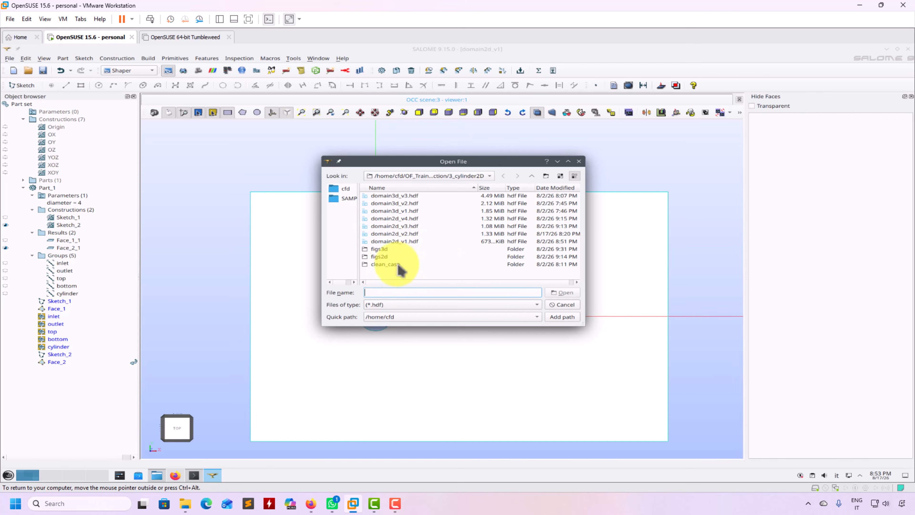
double_click(412, 243)
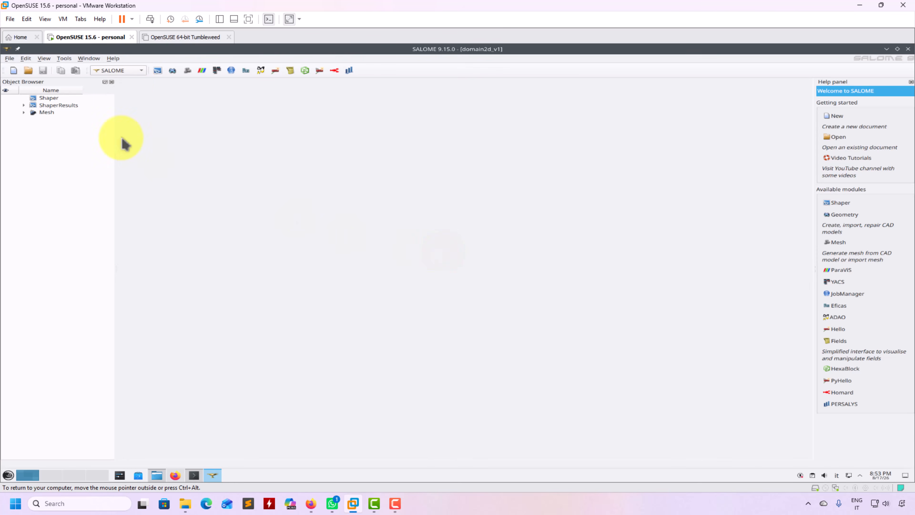
Activate the Shaper module and view the whole domain face from the top.
left_click(136, 71)
left_click(128, 81)
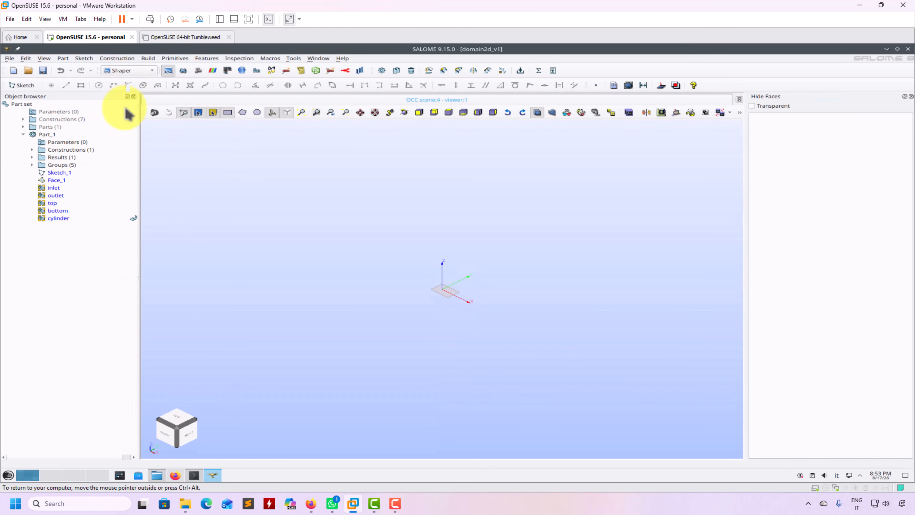
left_click(449, 112)
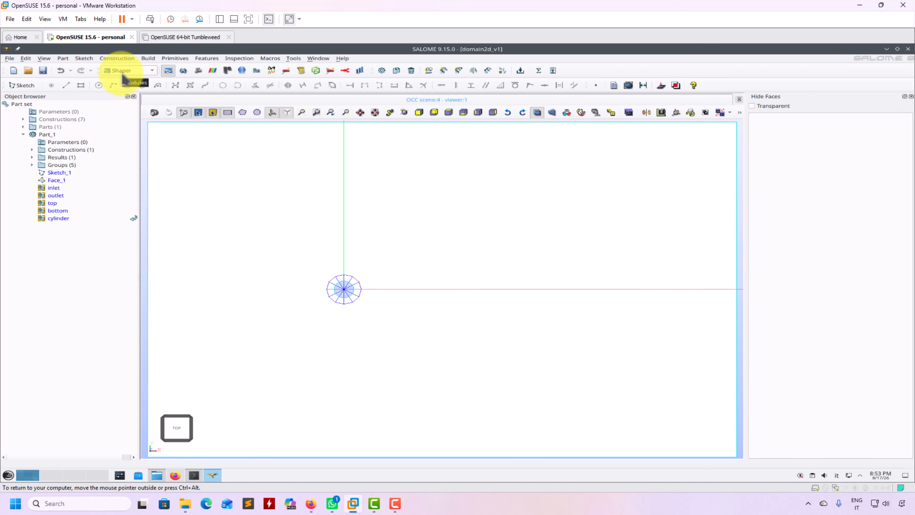
scroll(260, 251, "down", 1)
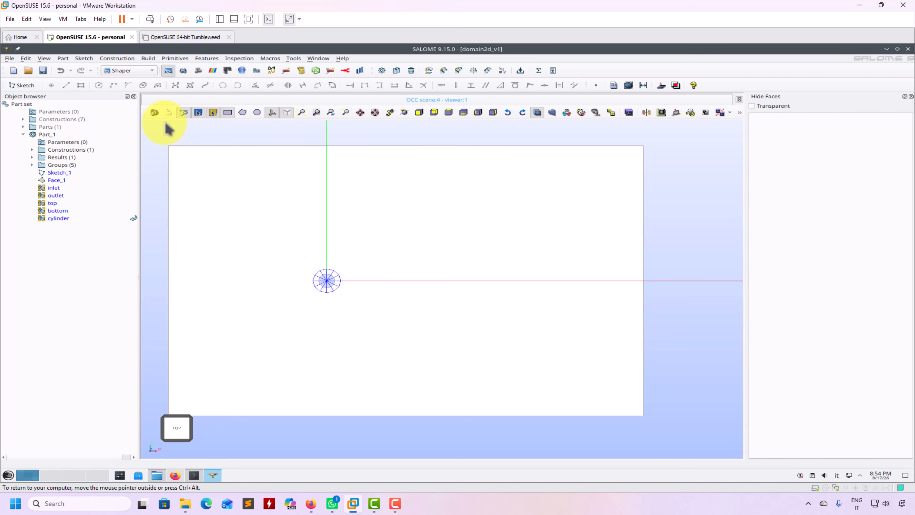
Switch to the Mesh module and display Mesh_1 in a top view.
left_click(124, 70)
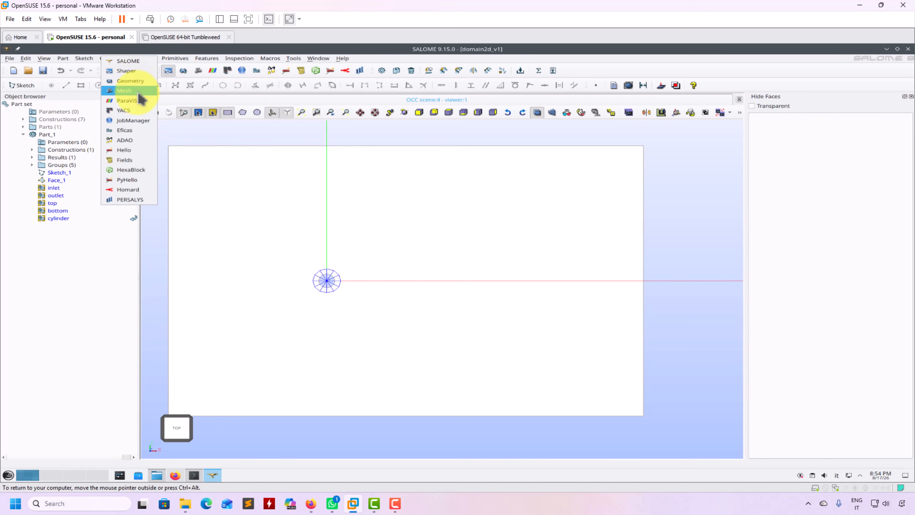
left_click(140, 95)
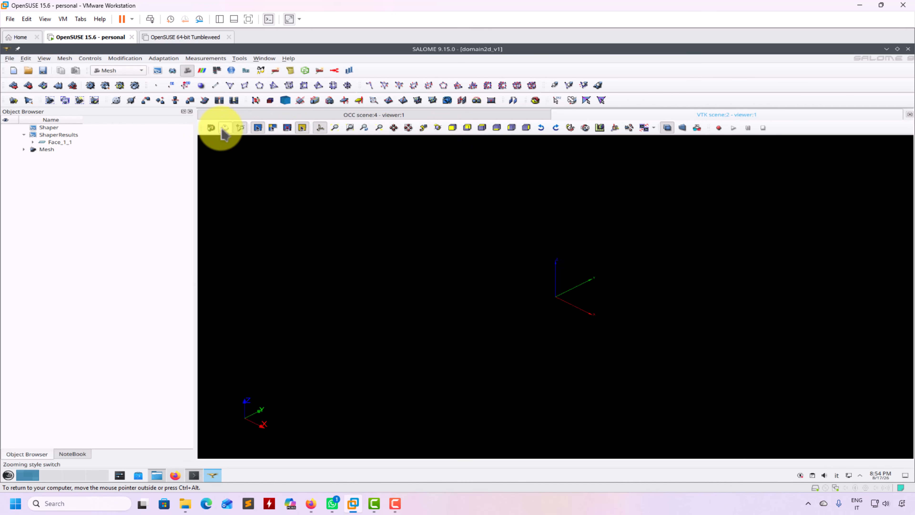
left_click(482, 127)
left_click(24, 149)
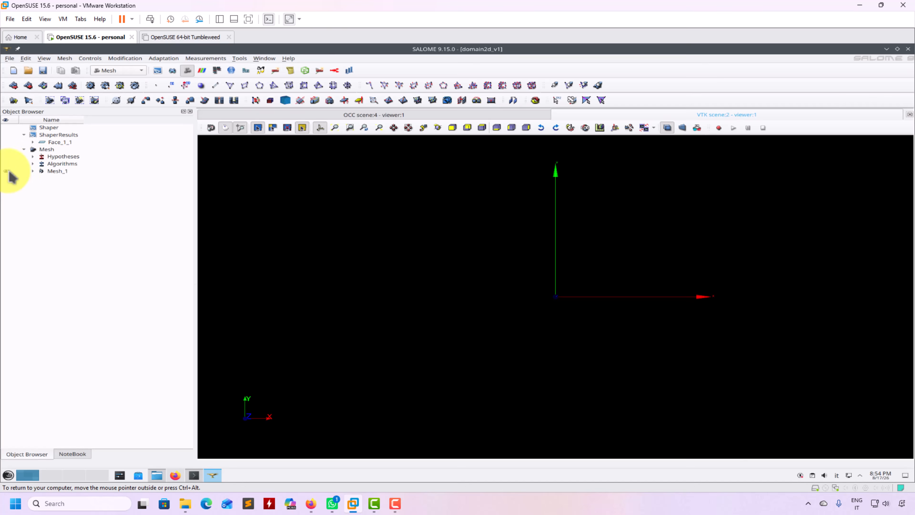
left_click(6, 171)
Display the Face_1_1 geometry in the mesh viewer and hide Mesh_1.
left_click(33, 142)
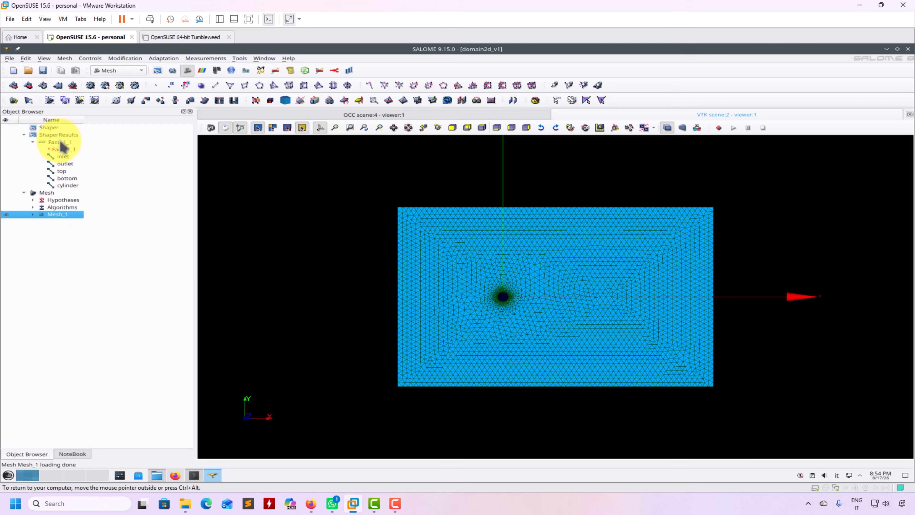
right_click(63, 146)
left_click(96, 153)
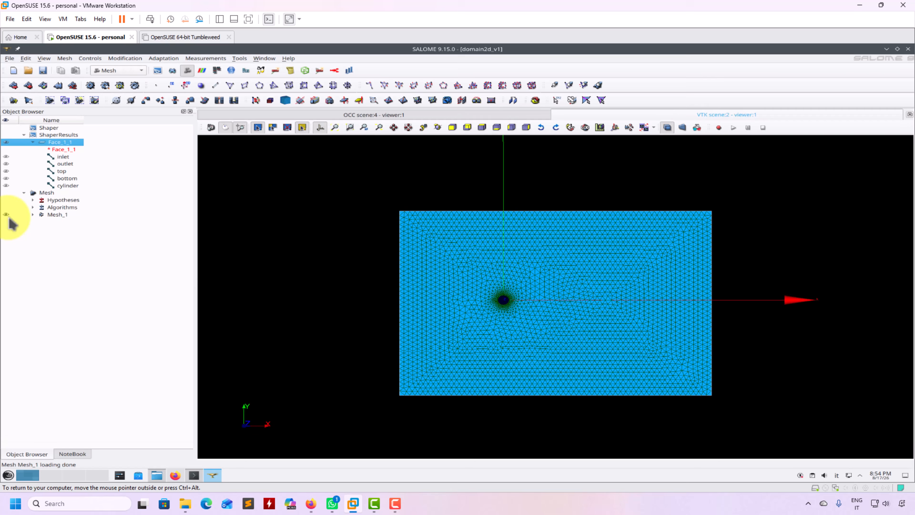
left_click(6, 214)
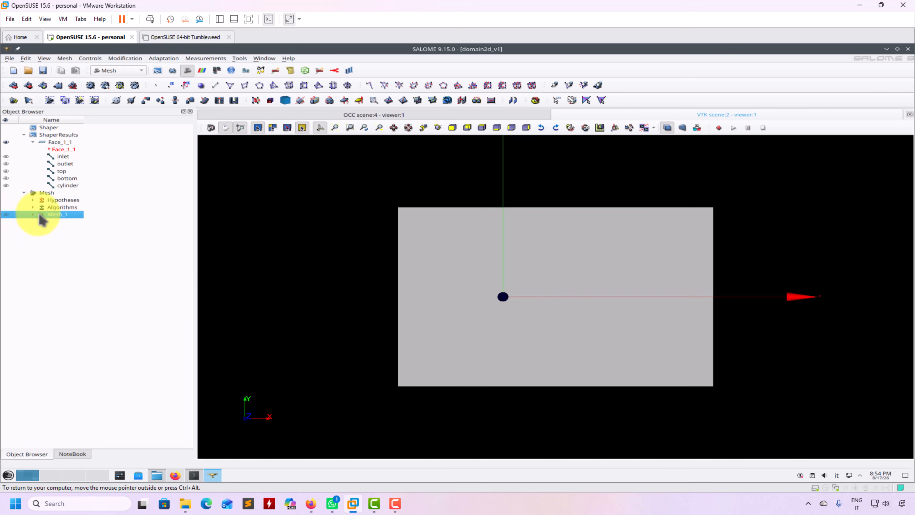
Expand Mesh_1 to examine its sub-meshes on compound and its groups of edges.
left_click(33, 214)
left_click(42, 251)
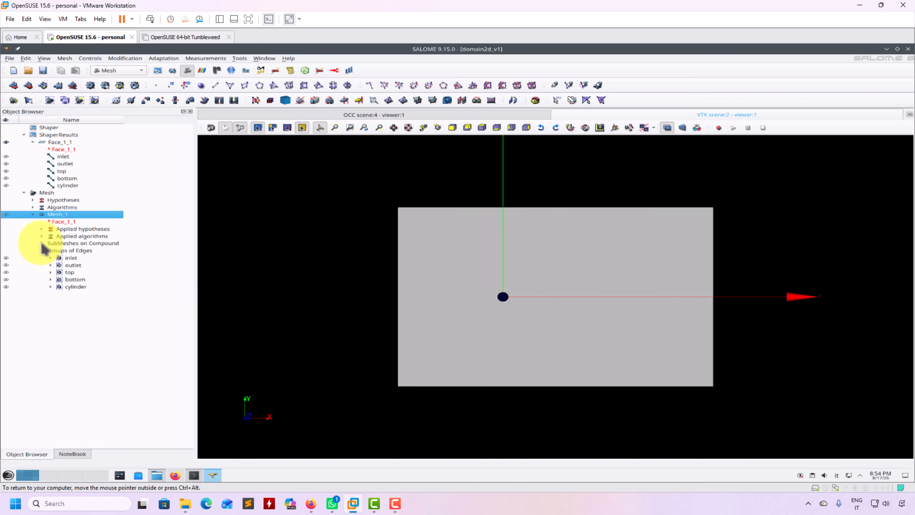
left_click(41, 244)
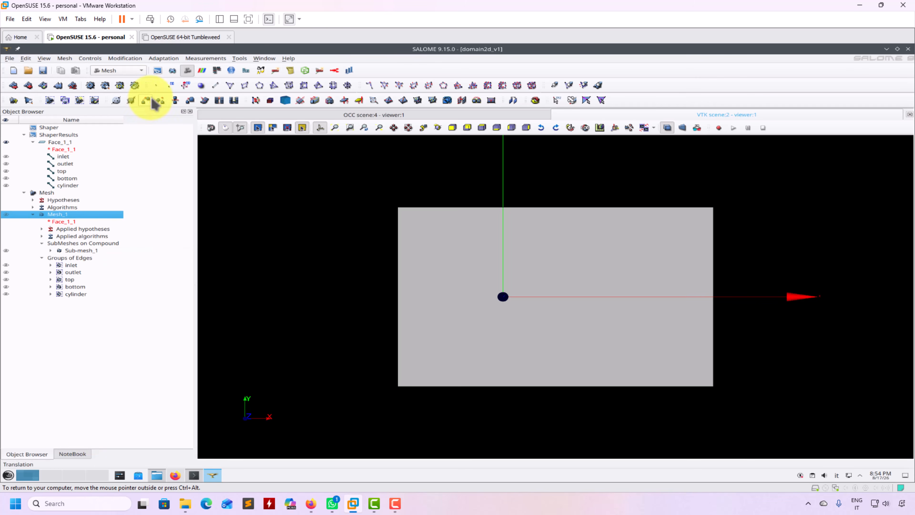
Check the boundary groups of Part_1, starting with inlet, in the Shaper module and return to the Mesh module.
left_click(139, 71)
left_click(117, 59)
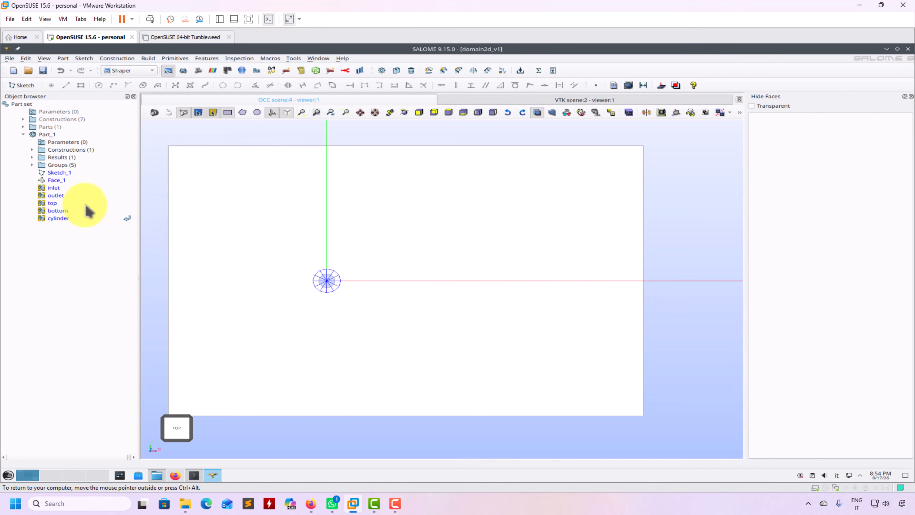
left_click(55, 188)
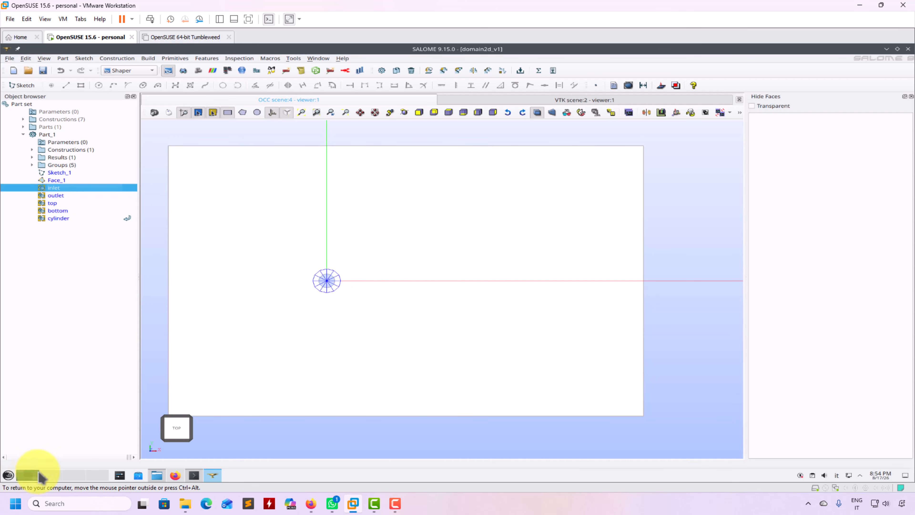
left_click(144, 71)
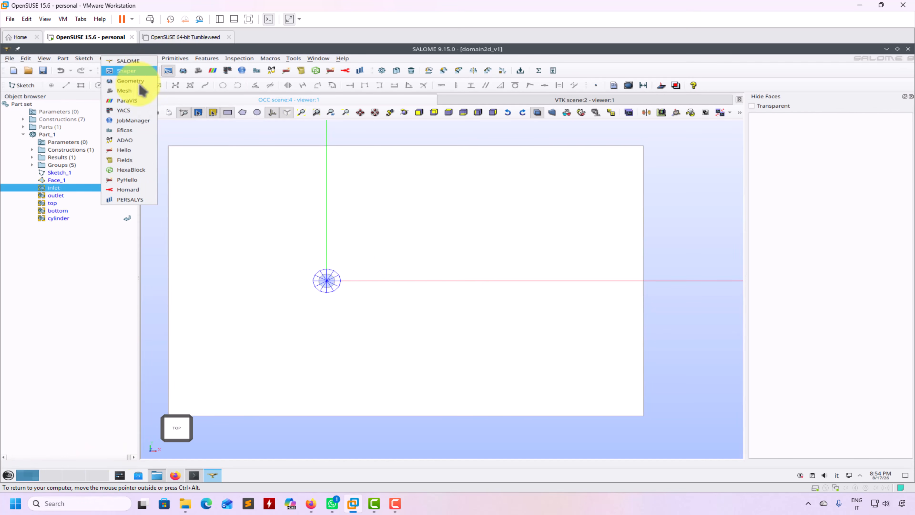
left_click(133, 90)
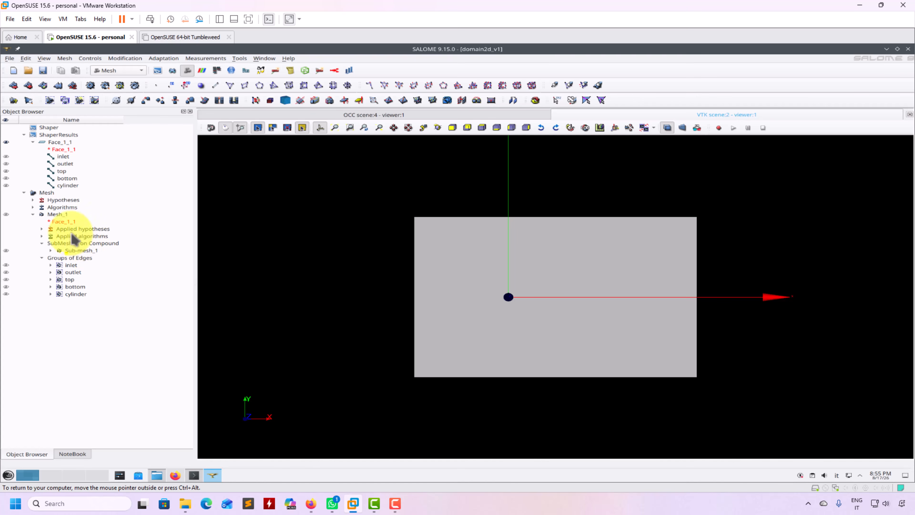
left_click(47, 193)
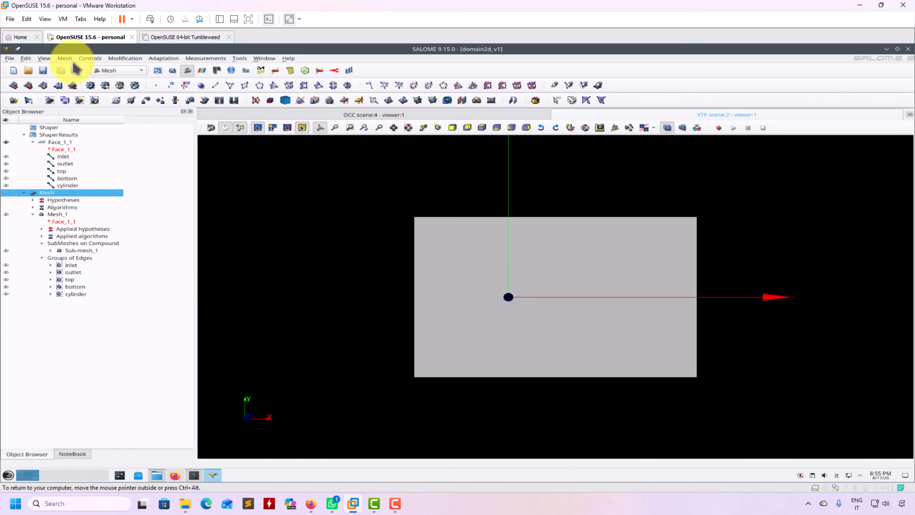
left_click(65, 58)
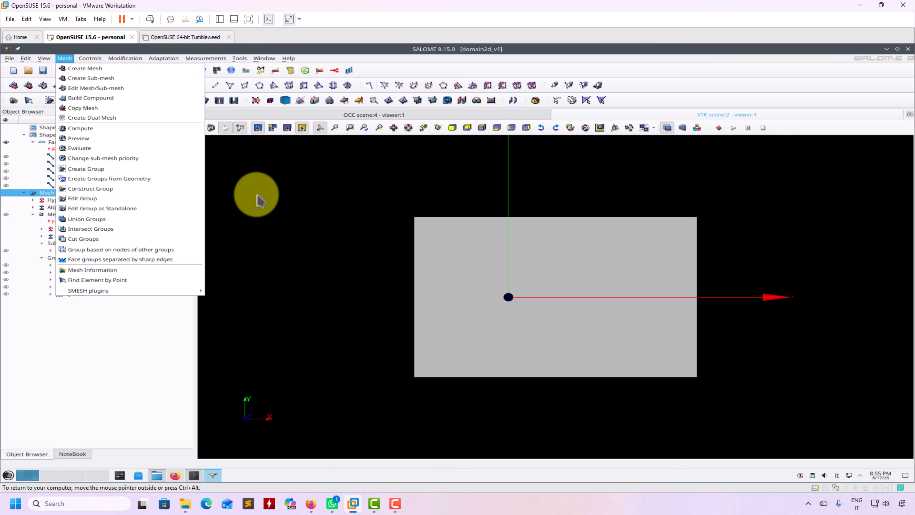
left_click(257, 196)
Expand the applied hypotheses and applied algorithms of Mesh_1 to examine what is assigned to it.
left_click(42, 236)
left_click(42, 229)
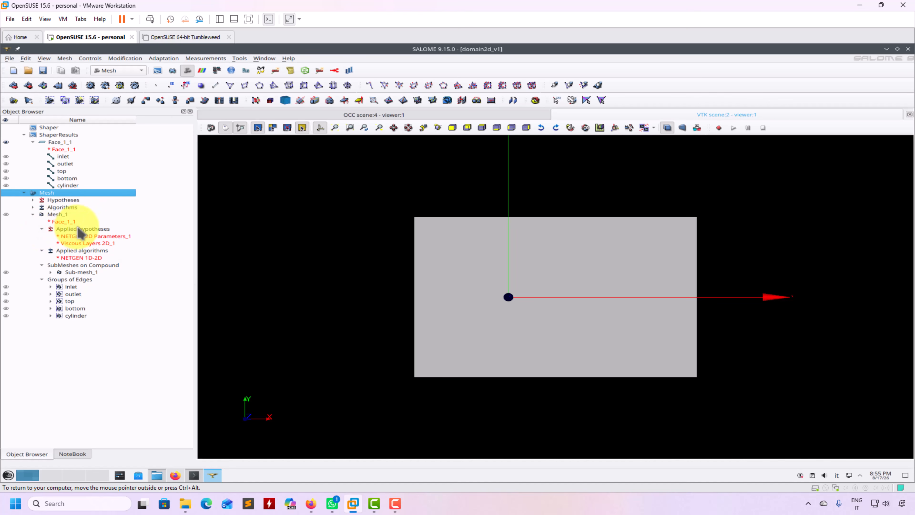
left_click(69, 231)
right_click(71, 237)
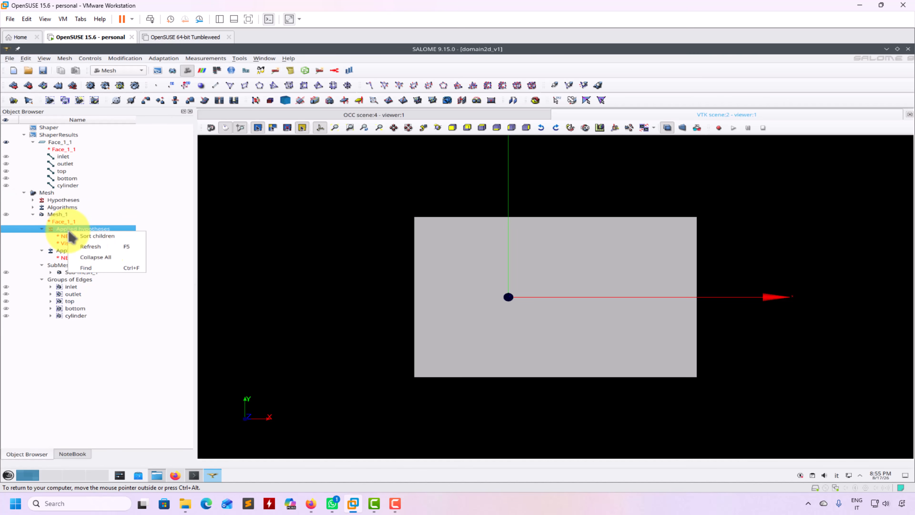
left_click(68, 246)
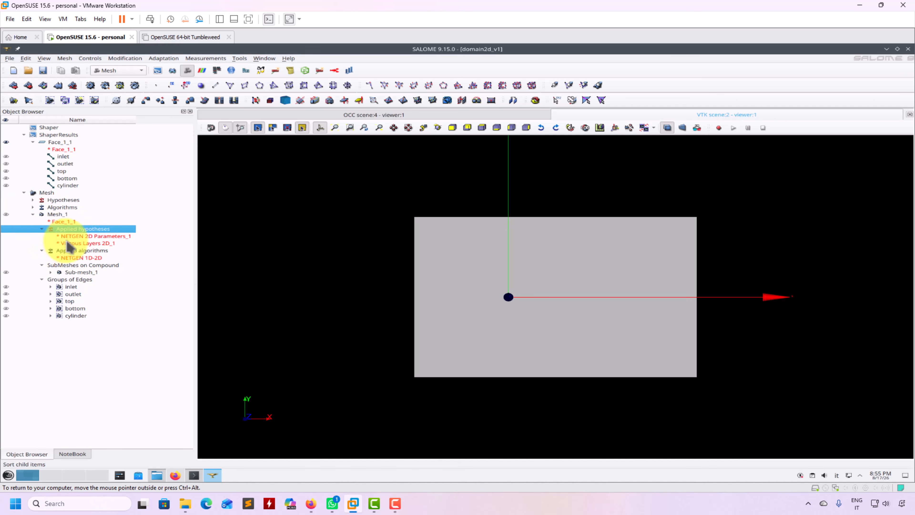
Review the geometry, algorithm and hypotheses in the Mesh_1 edit dialog, and close it without applying changes.
right_click(58, 214)
left_click(83, 229)
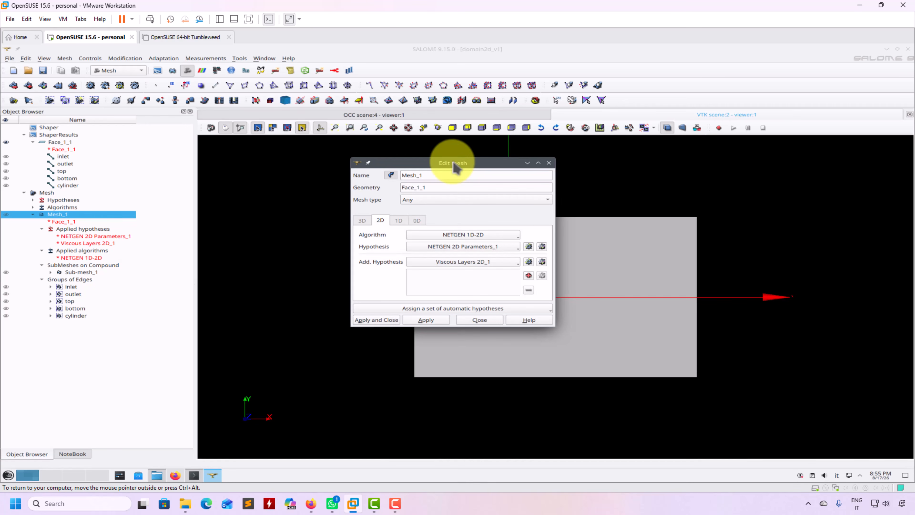
left_click_drag(455, 167, 303, 136)
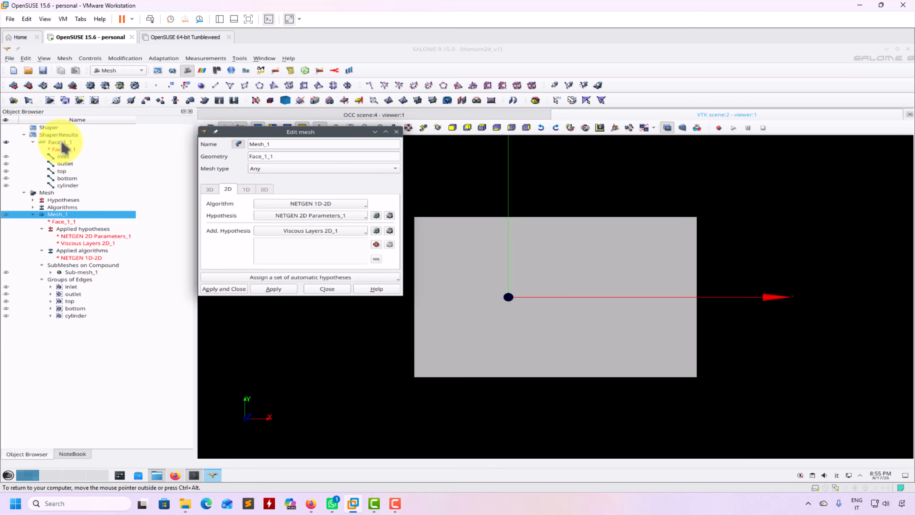
left_click(324, 289)
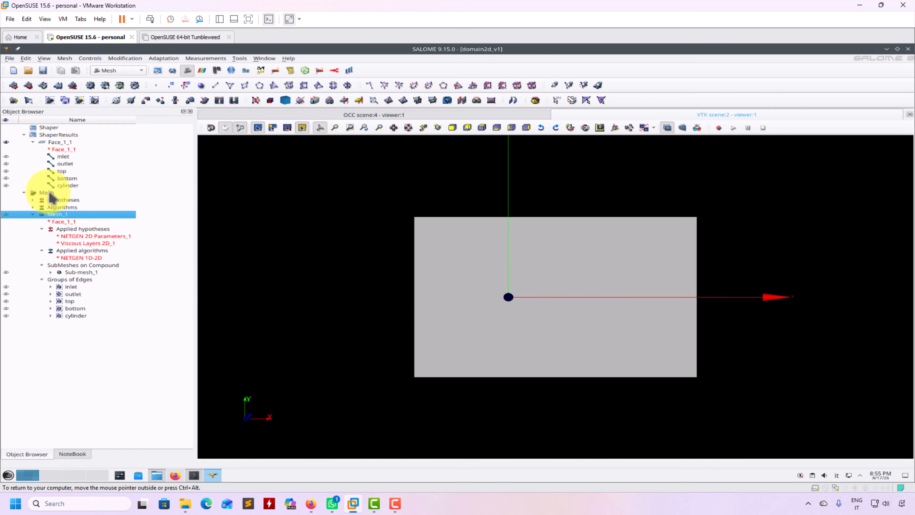
Review the mesh size arguments of NETGEN 2D Parameters_1 from the Mesh_1 edit settings, and close without applying changes.
right_click(51, 194)
left_click(43, 47)
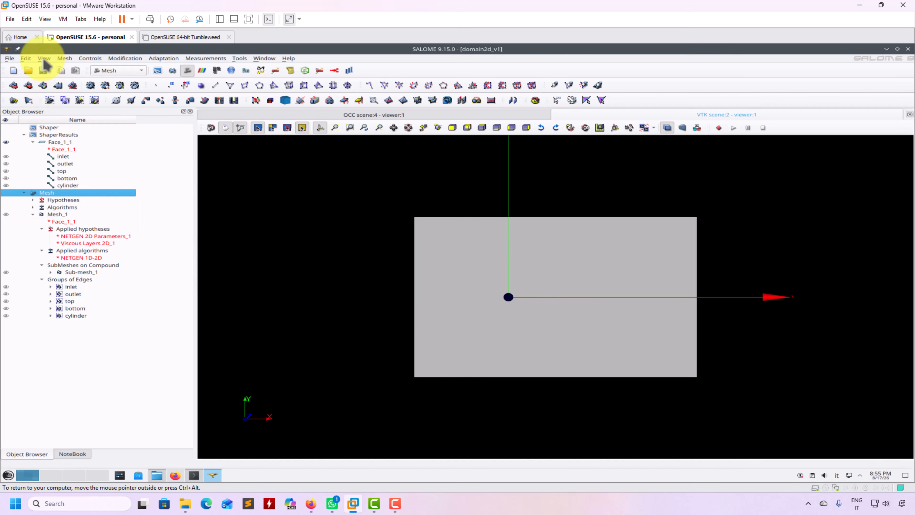
left_click(59, 215)
right_click(57, 215)
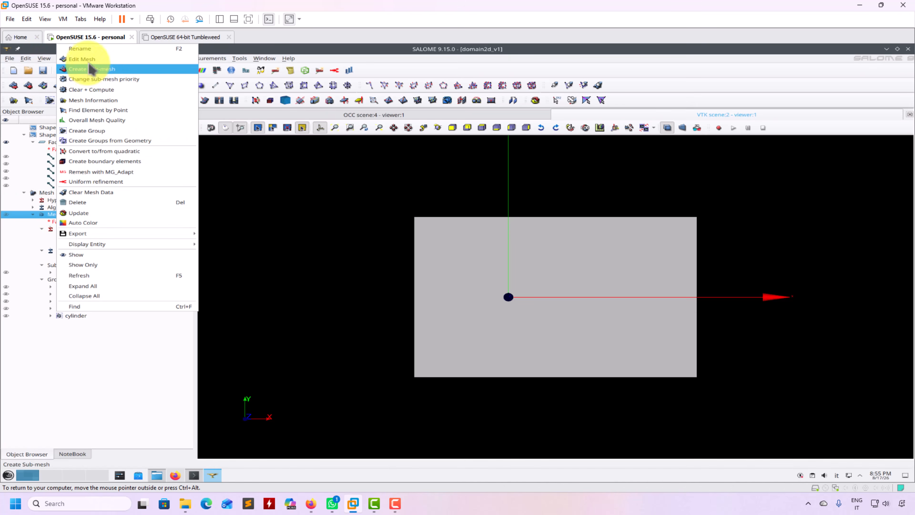
left_click(81, 59)
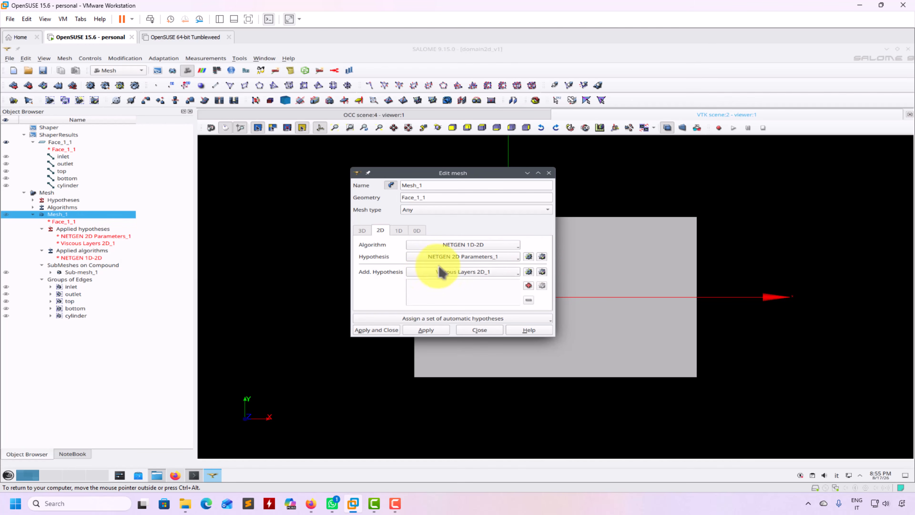
left_click(542, 257)
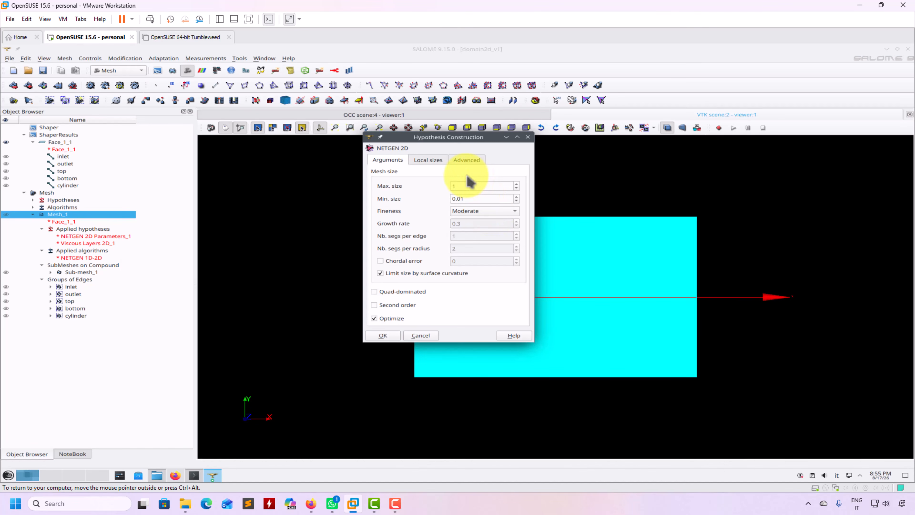
left_click(421, 335)
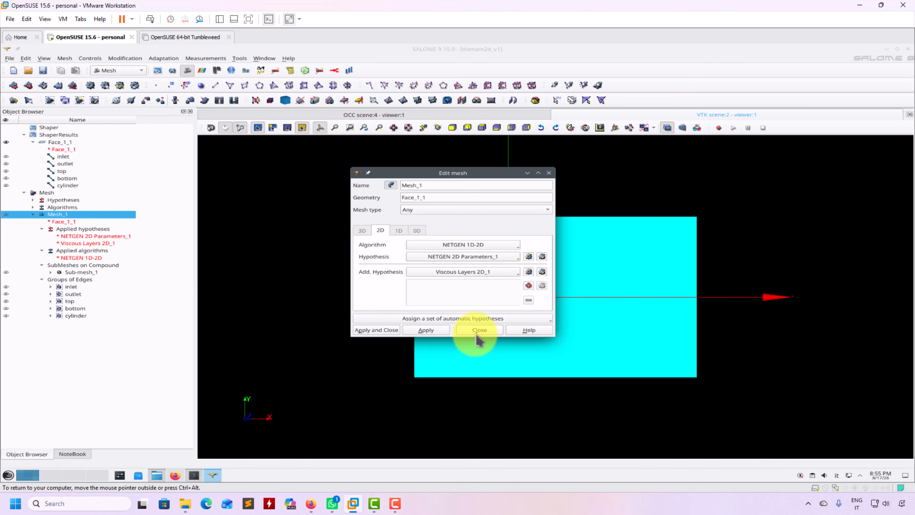
left_click(476, 332)
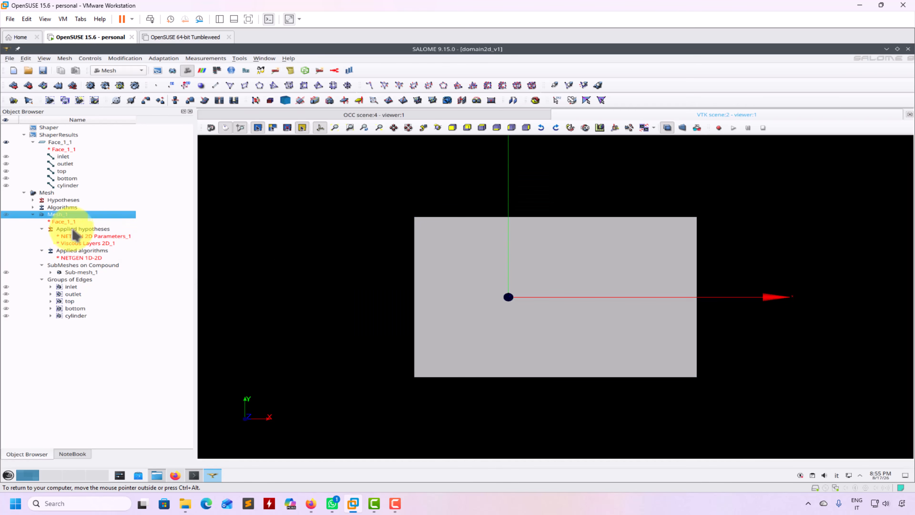
Delete Mesh_1 from the study.
right_click(55, 215)
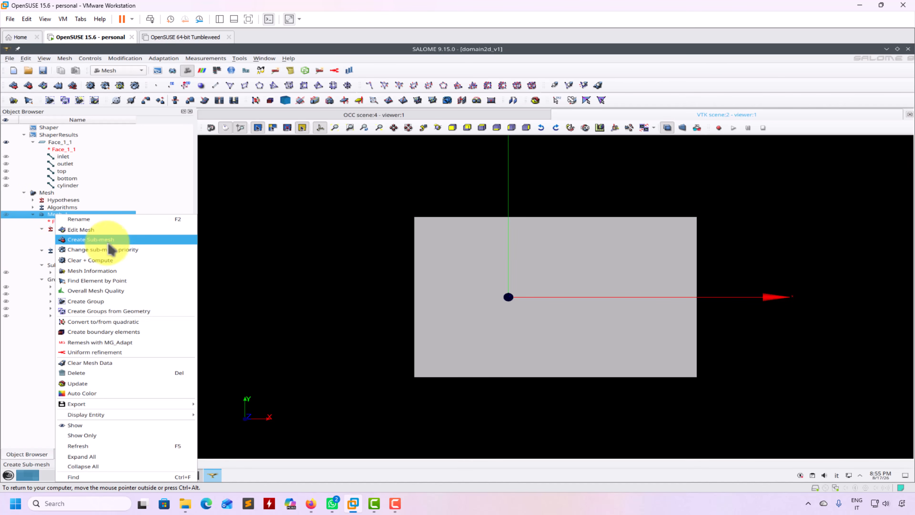
left_click(108, 373)
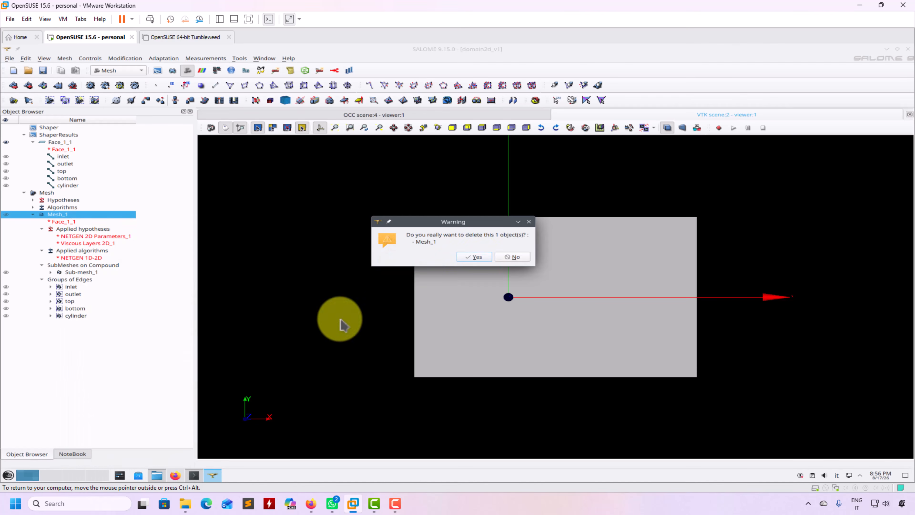
left_click(476, 258)
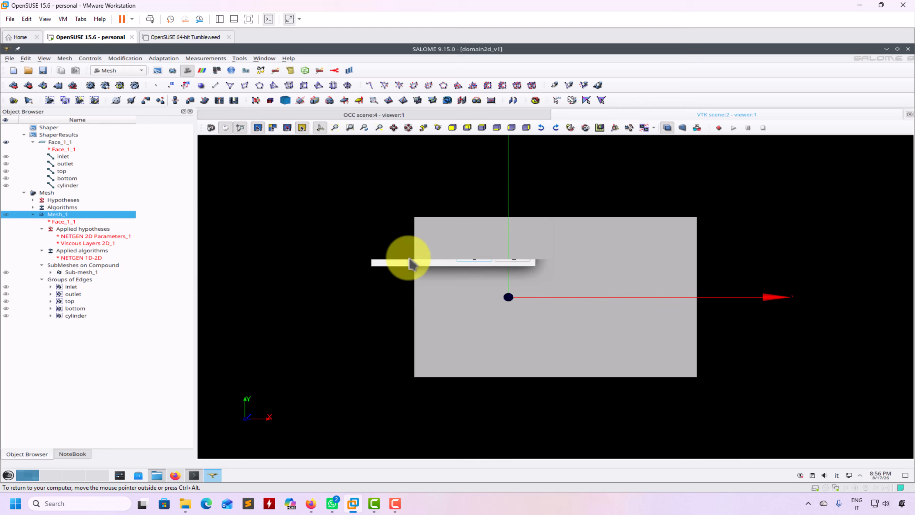
Start a new mesh named Mesh_1 on the geometry Face_1_1 with NETGEN 1D-2D as its 2D algorithm.
left_click(64, 58)
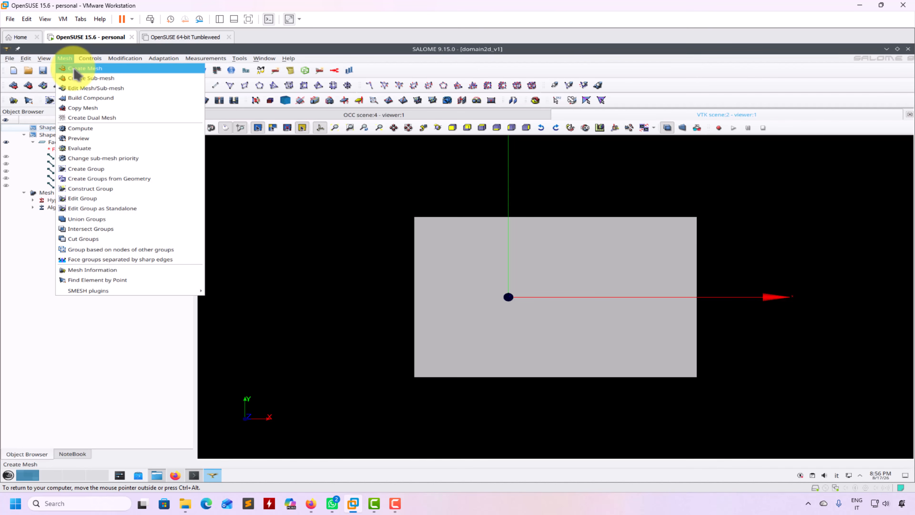
left_click(75, 69)
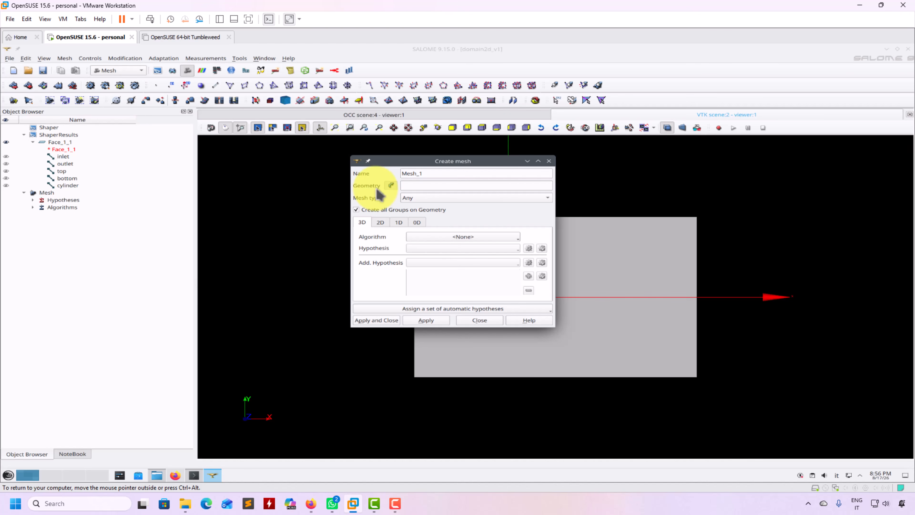
left_click(59, 143)
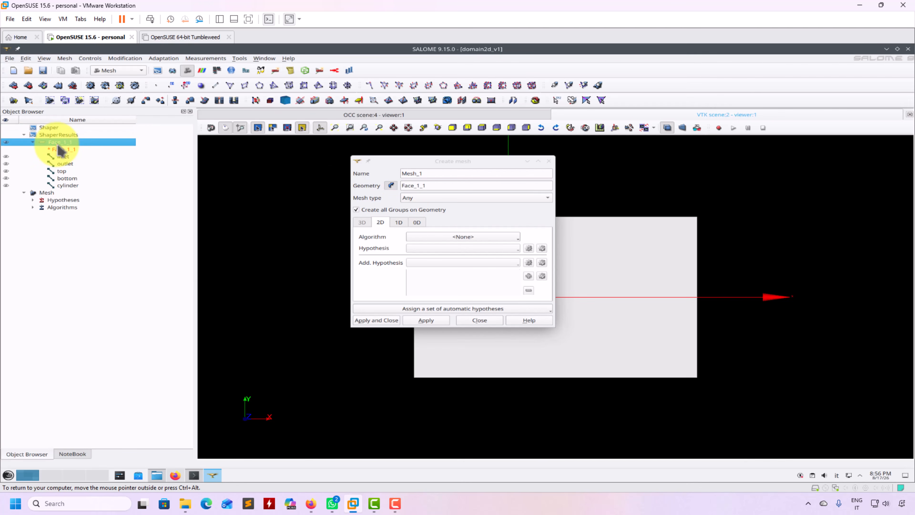
left_click_drag(445, 161, 279, 153)
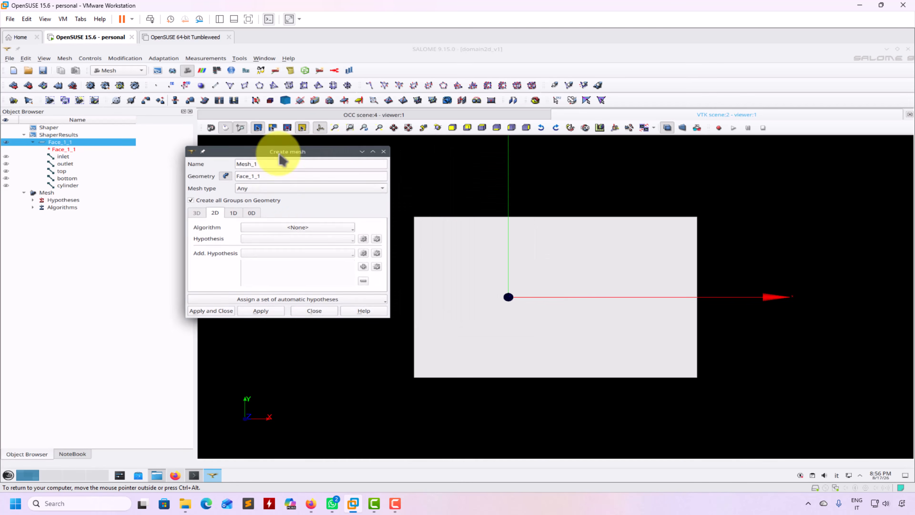
left_click(314, 228)
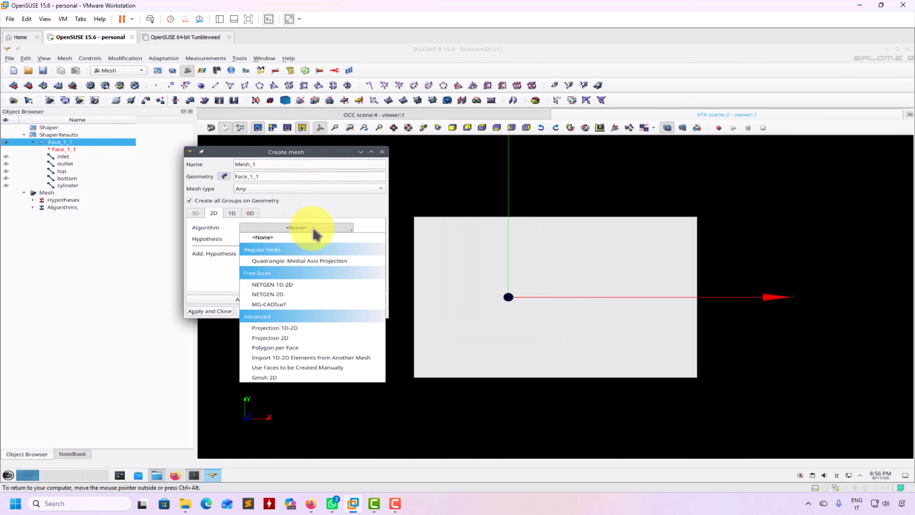
left_click(302, 285)
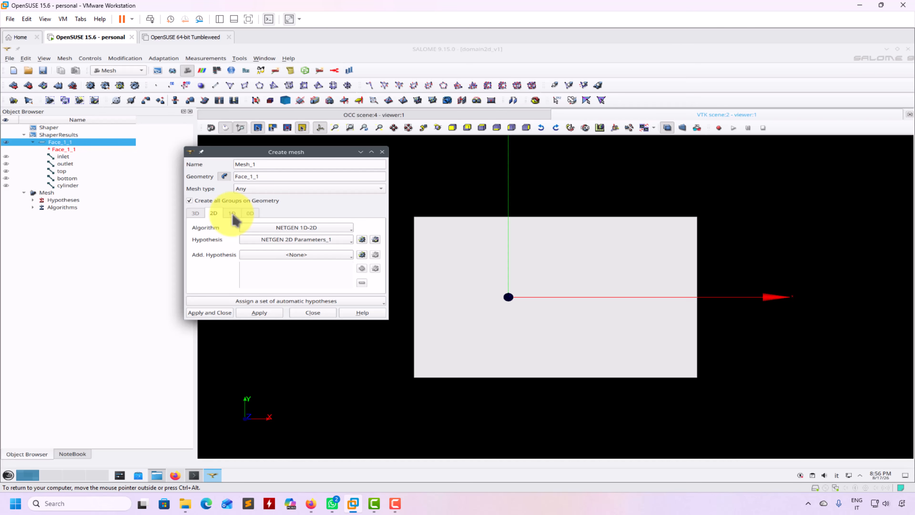
Try NETGEN 2D as the new mesh's algorithm and switch back to NETGEN 1D-2D.
left_click(326, 228)
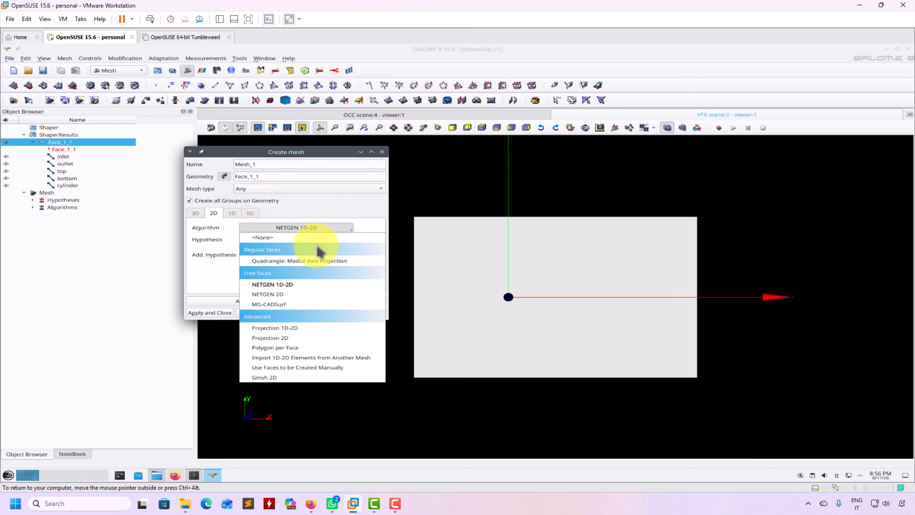
left_click(299, 295)
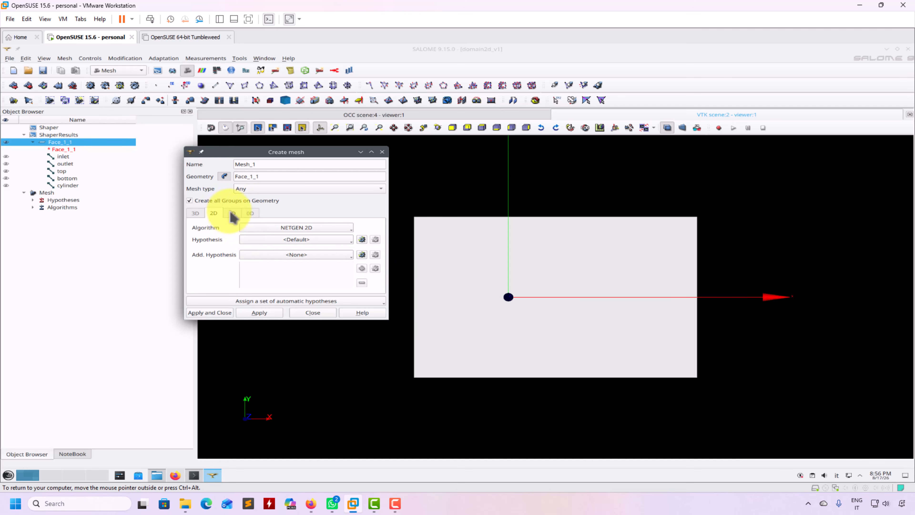
left_click(302, 228)
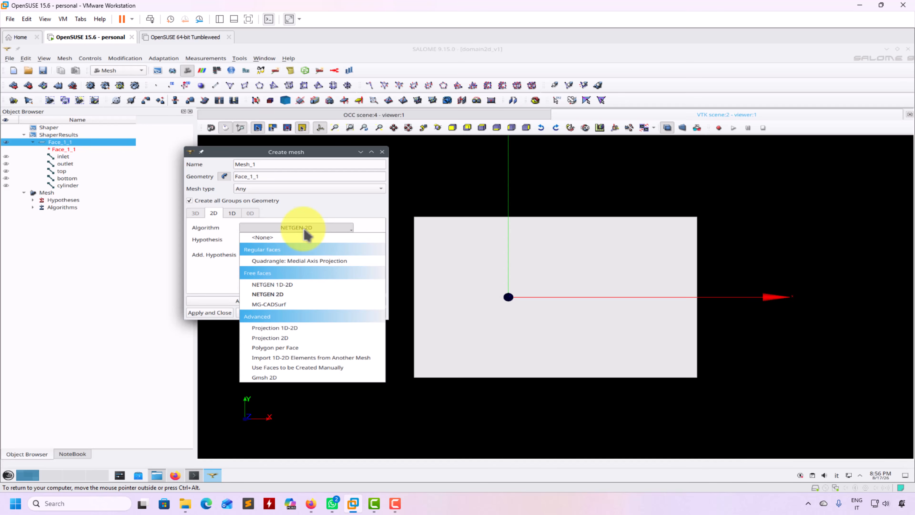
left_click(306, 286)
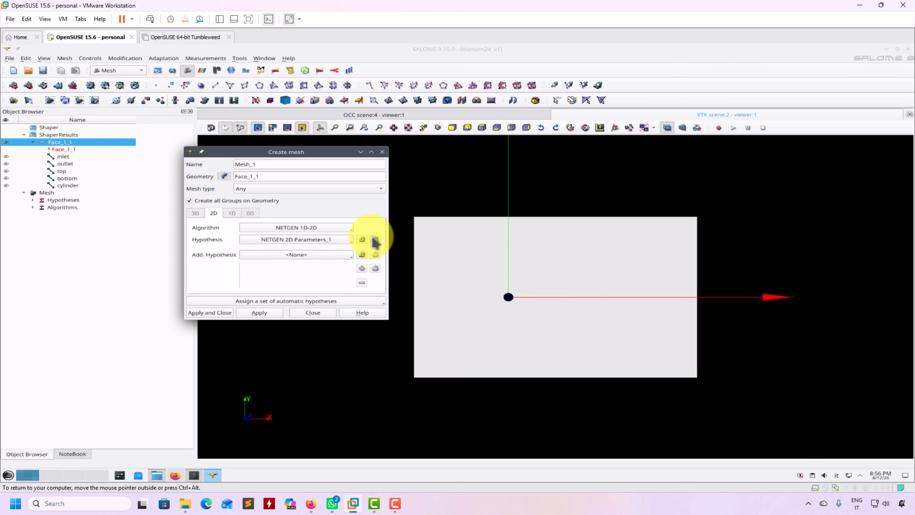
Assign NETGEN 2D Parameters_1 as the 2D hypothesis, review its arguments and local sizes, and accept them.
left_click(352, 241)
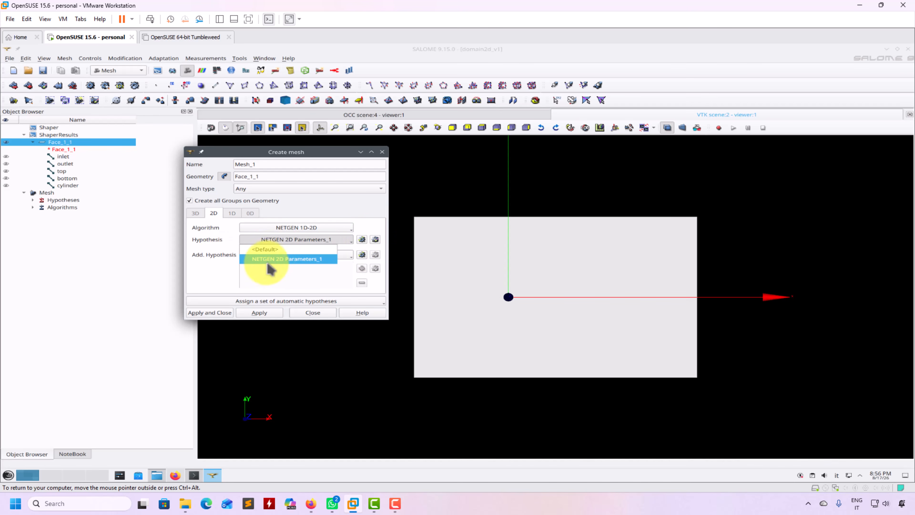
left_click(278, 260)
left_click(375, 241)
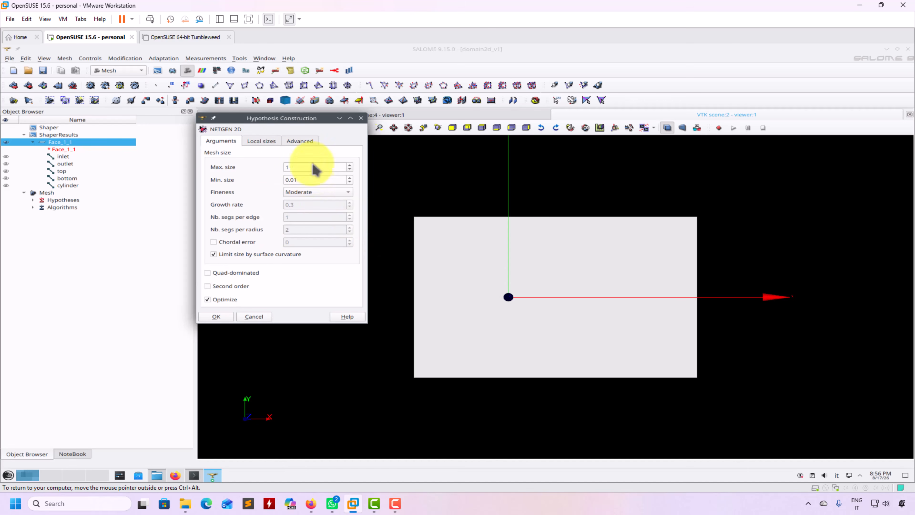
left_click(271, 141)
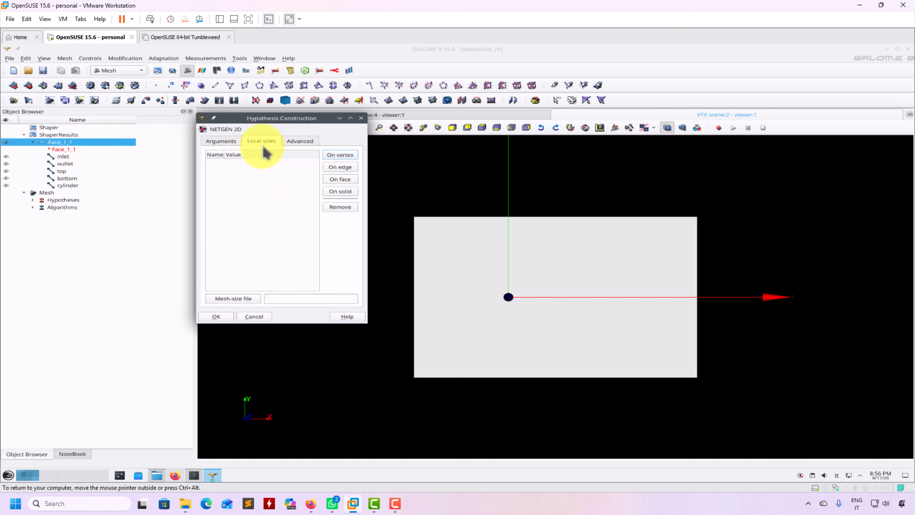
left_click(221, 140)
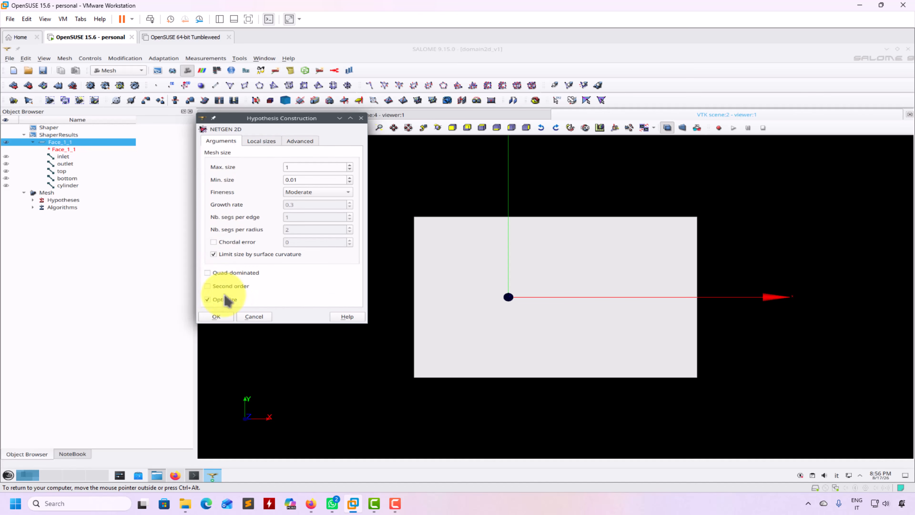
left_click(224, 318)
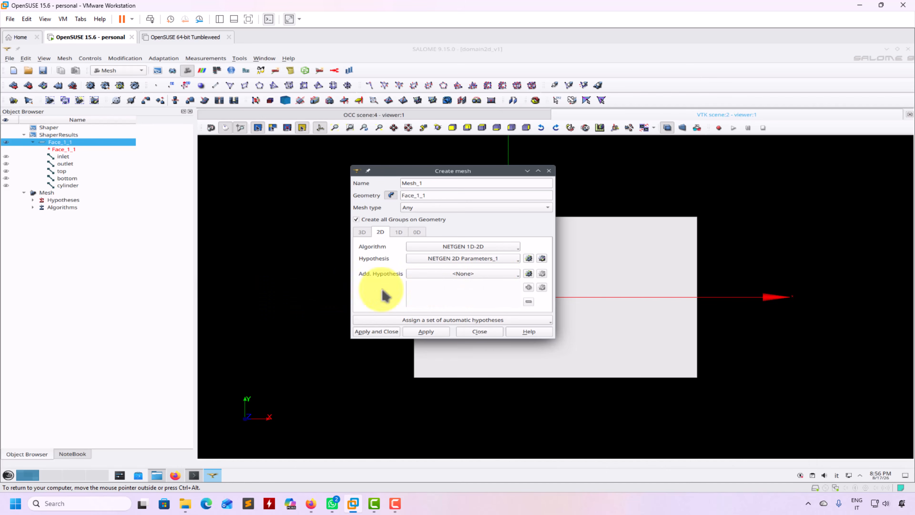
Assign Viscous Layers 2D_1 as the additional hypothesis of the new mesh.
left_click(504, 278)
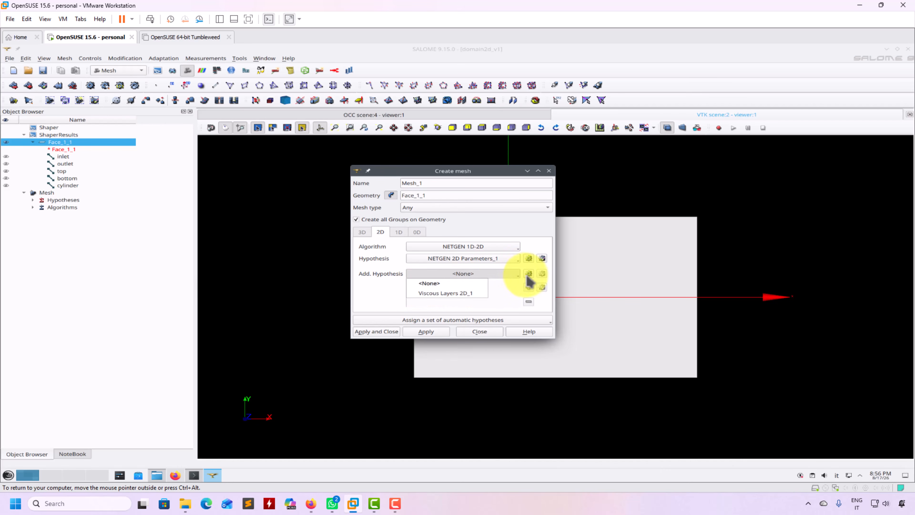
left_click(529, 276)
left_click(509, 276)
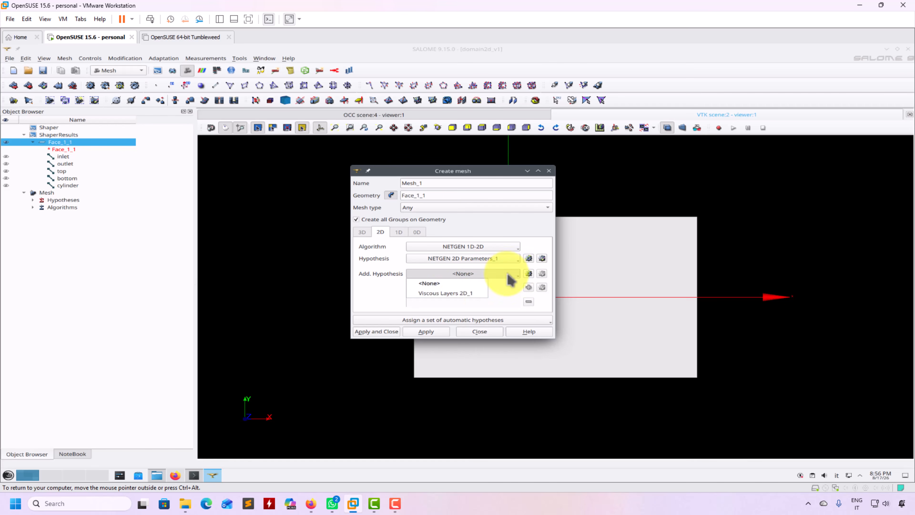
left_click(432, 293)
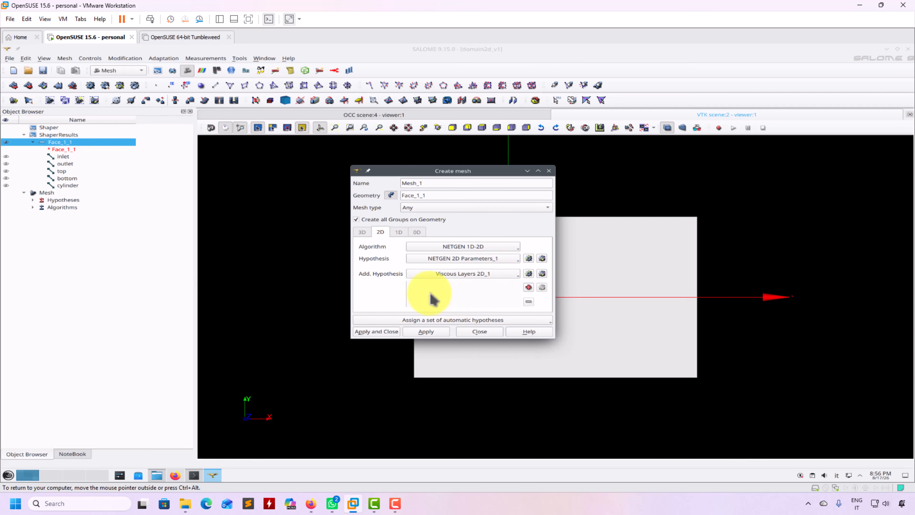
Review the layer parameters and wall edges of Viscous Layers 2D_1, accept them, and create Mesh_1 with all groups on geometry.
left_click(543, 274)
left_click_drag(470, 133, 222, 159)
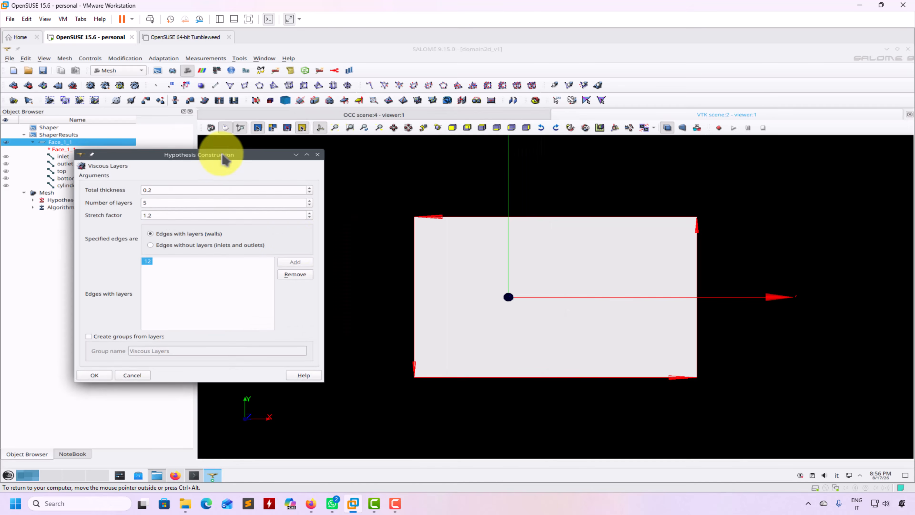
left_click(515, 302)
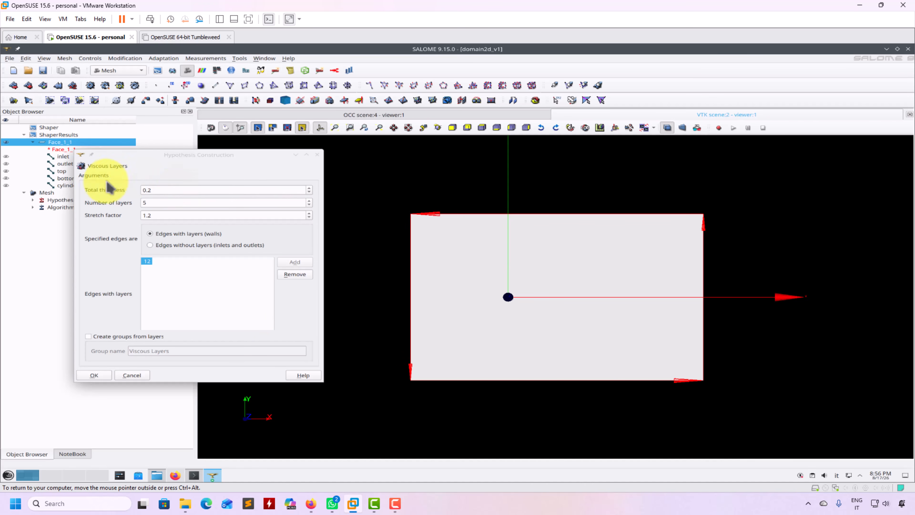
left_click(94, 375)
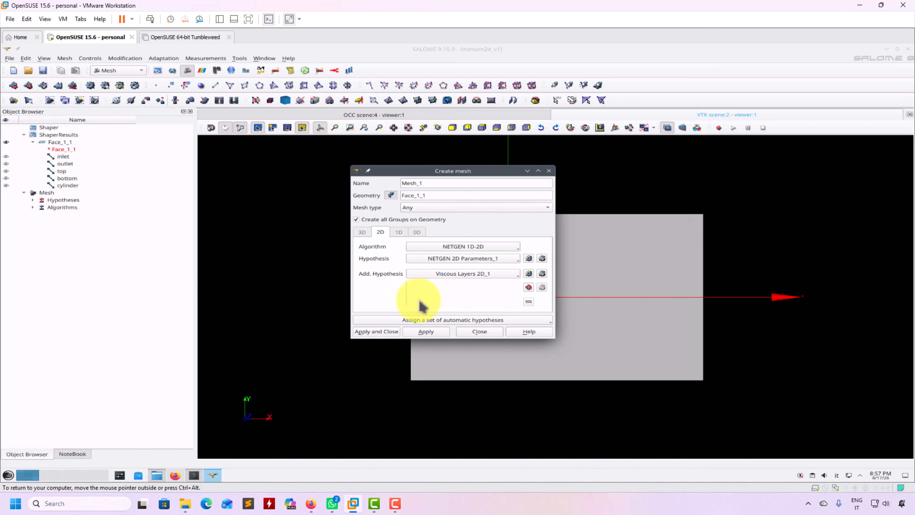
left_click(379, 332)
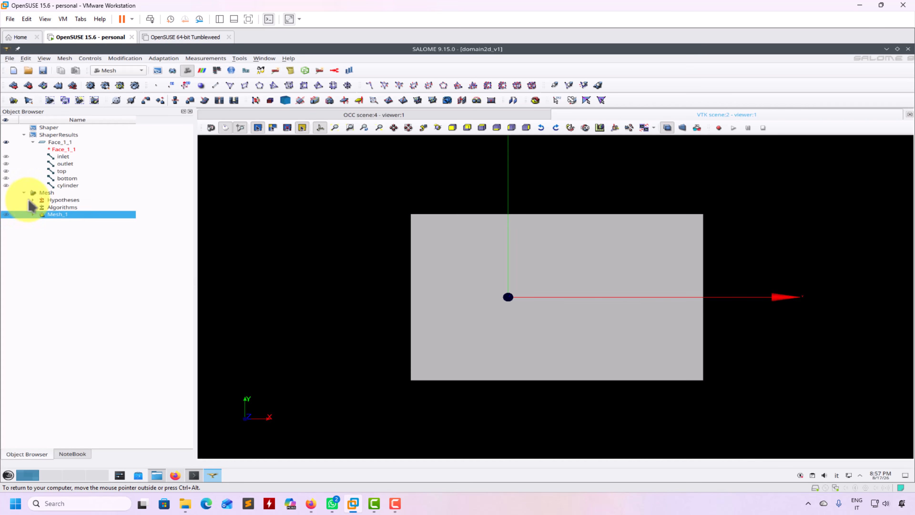
Compute Mesh_1 and dismiss the computation report.
right_click(46, 192)
left_click(35, 219)
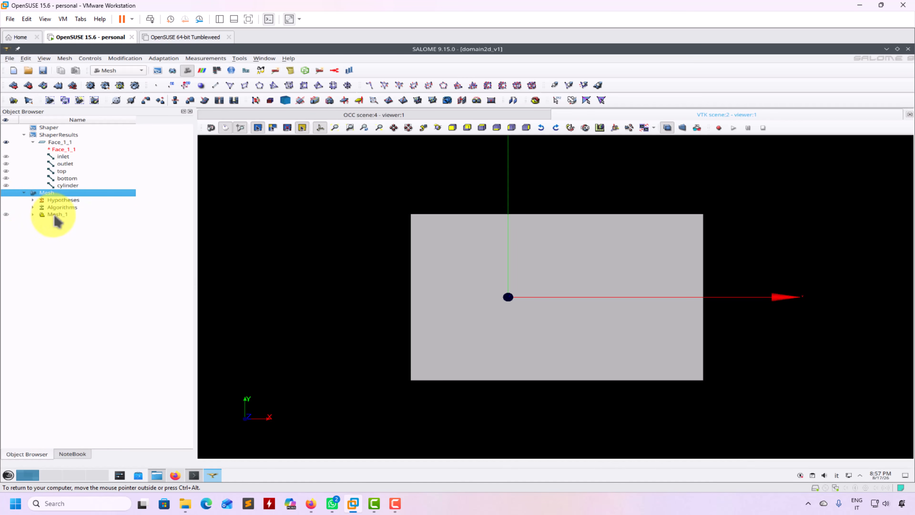
right_click(56, 216)
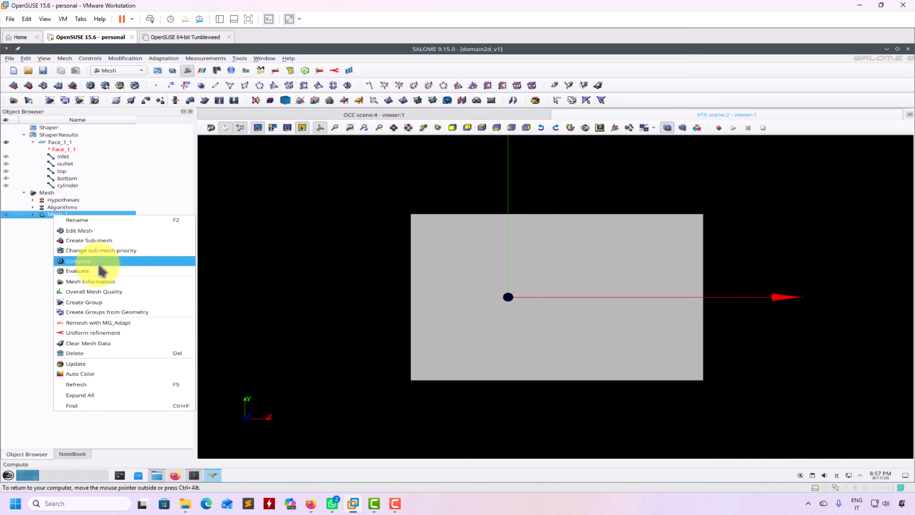
left_click(83, 261)
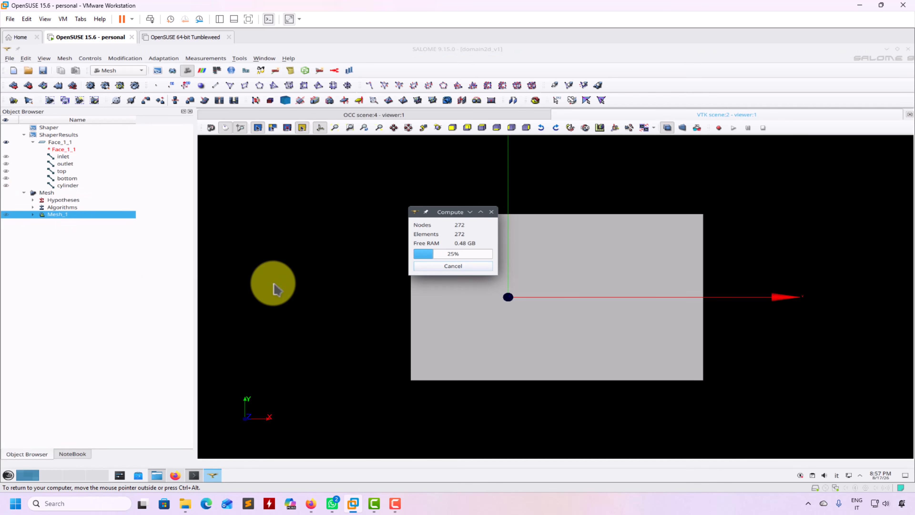
left_click(529, 370)
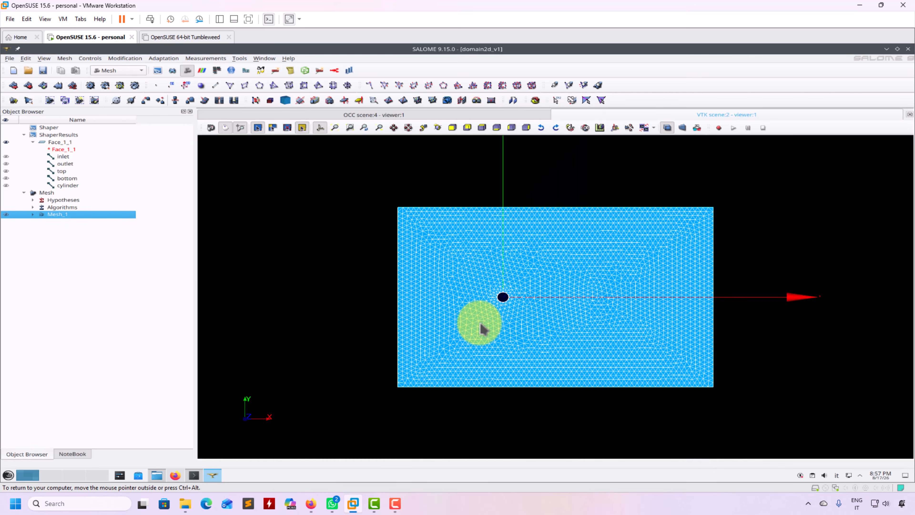
Examine the computed mesh of Mesh_1 close up around the cylinder hole.
scroll(521, 296, "up", 5)
scroll(525, 296, "up", 8)
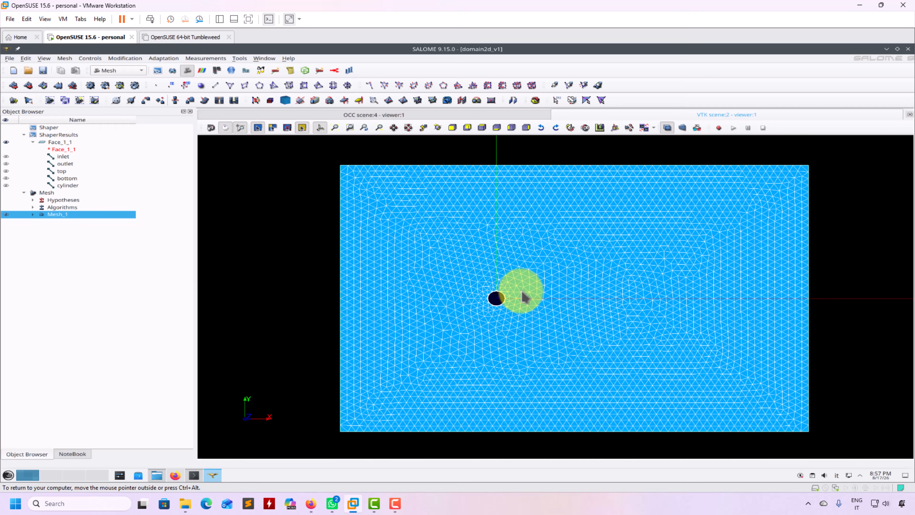
scroll(524, 296, "up", 6)
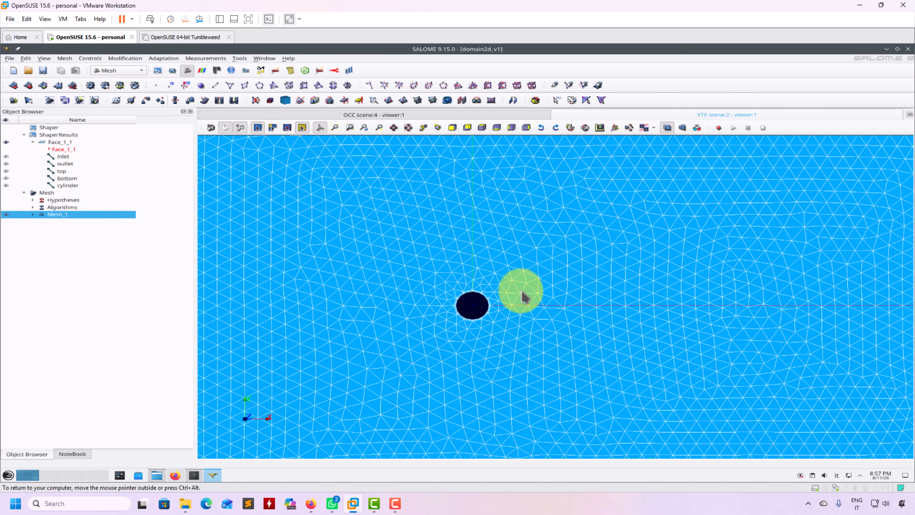
scroll(525, 296, "up", 3)
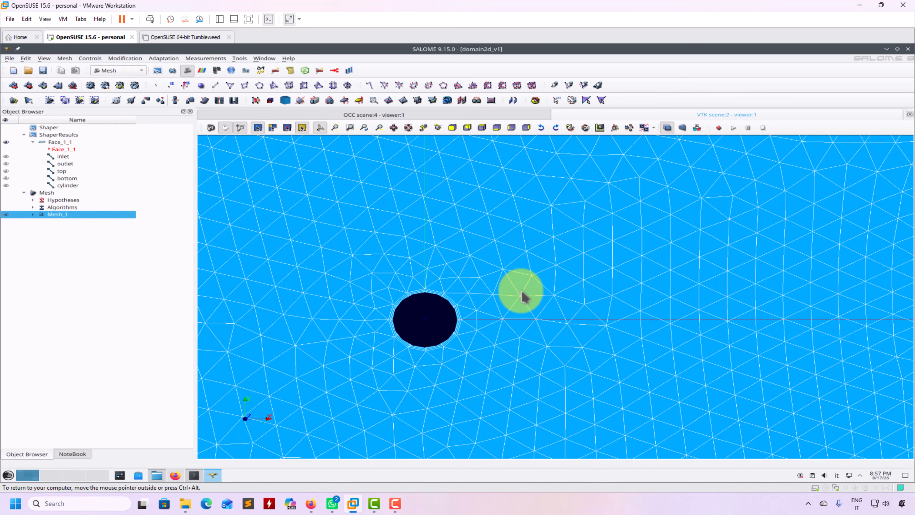
left_click(47, 193)
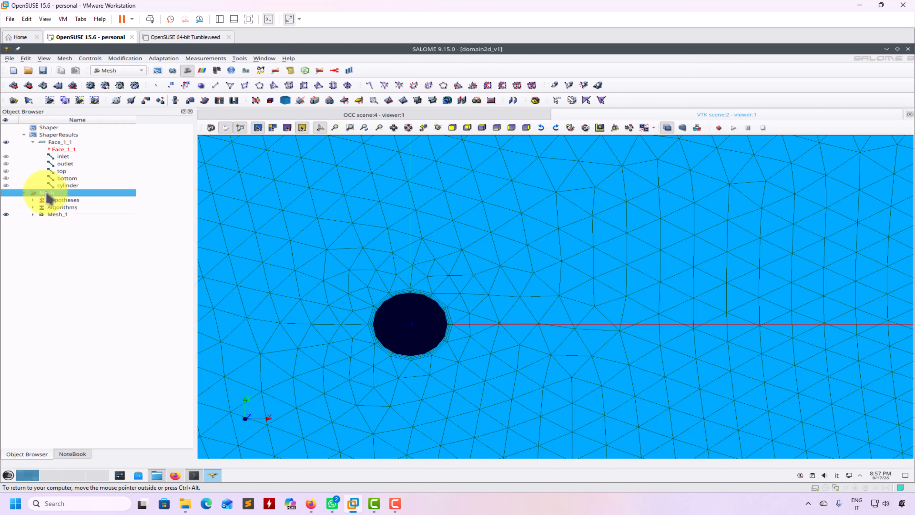
left_click(65, 59)
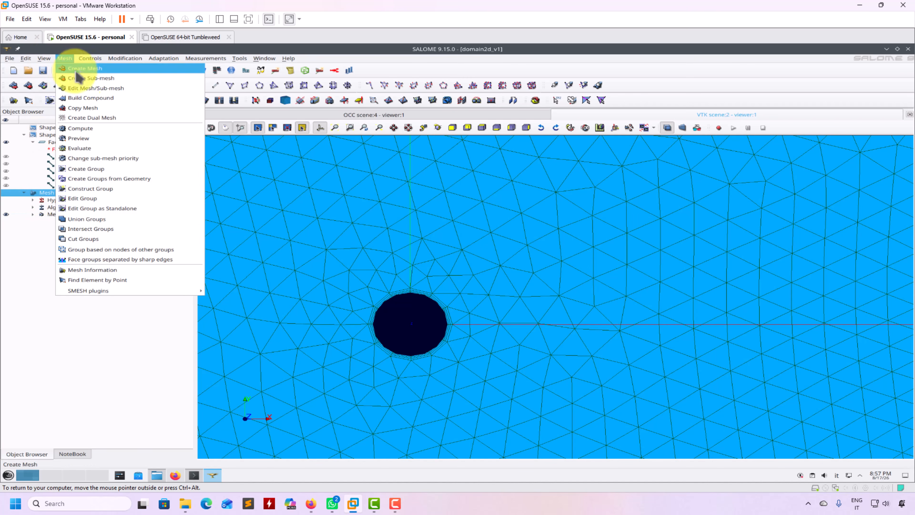
left_click(83, 87)
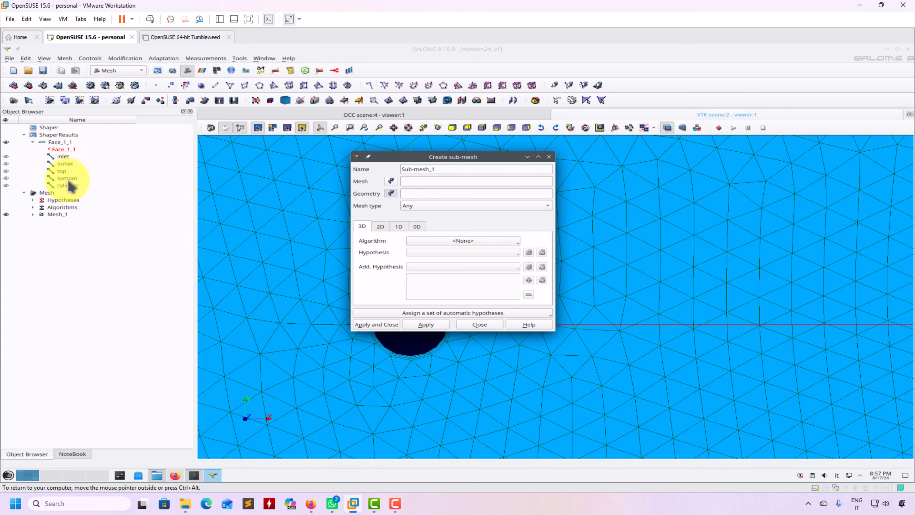
left_click(68, 194)
left_click(66, 187)
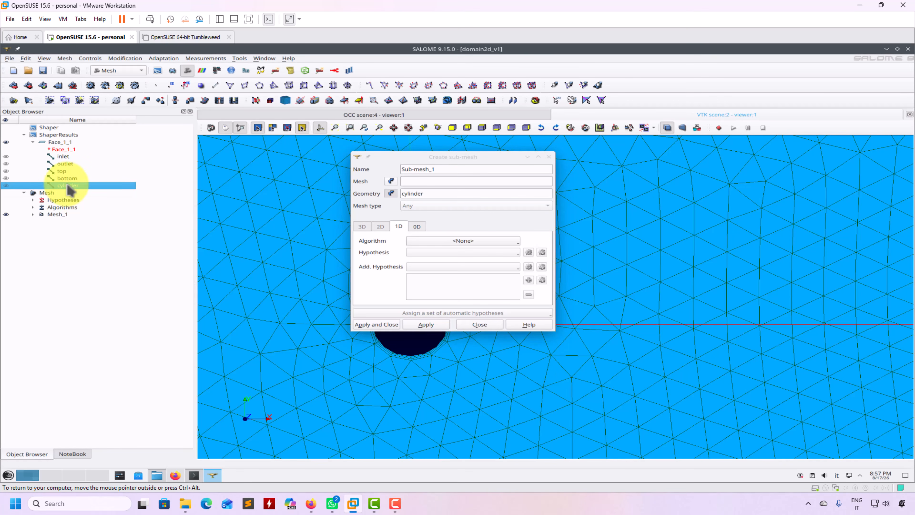
left_click(63, 216)
left_click(391, 182)
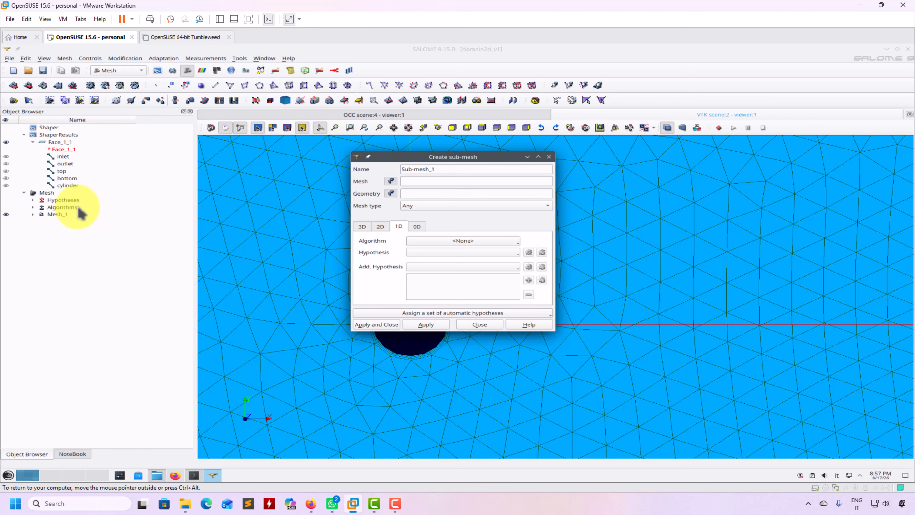
left_click(59, 215)
left_click(479, 324)
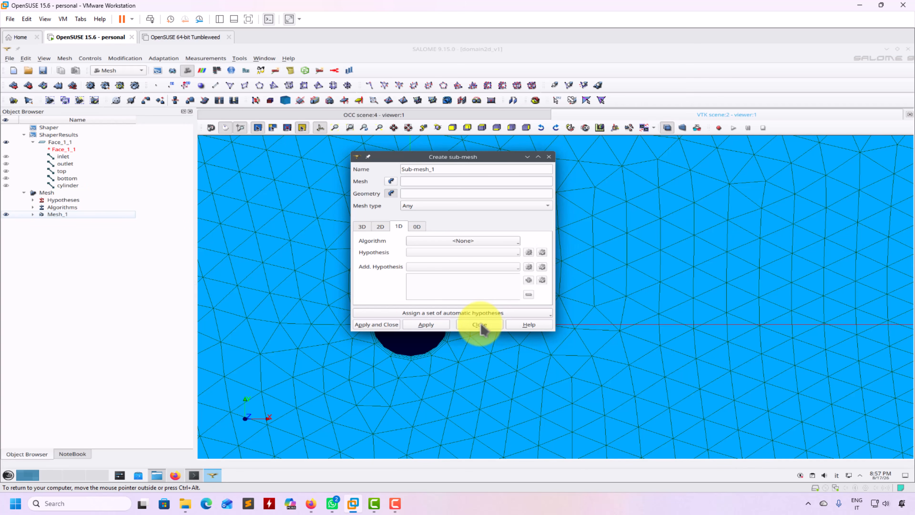
Start a sub-mesh of Mesh_1 with the cylinder edge group as its geometry.
left_click(63, 215)
left_click(65, 58)
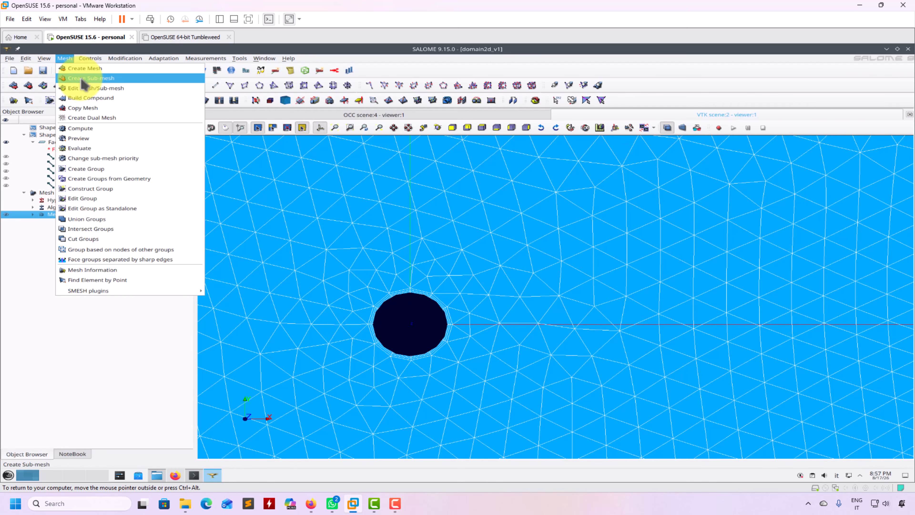
left_click(83, 79)
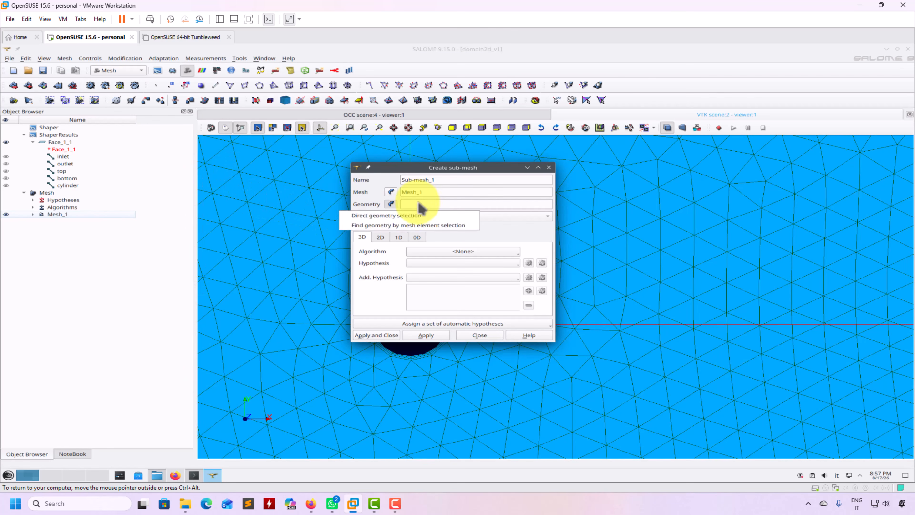
left_click(418, 202)
left_click(68, 185)
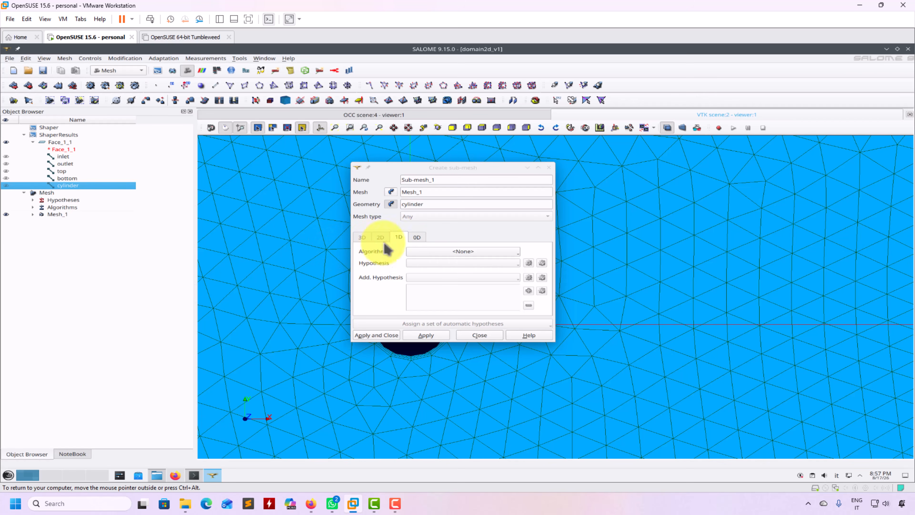
Give the cylinder sub-mesh the Wire Discretisation algorithm with the Local Length_1 hypothesis, review its arguments, and create the sub-mesh.
left_click(486, 251)
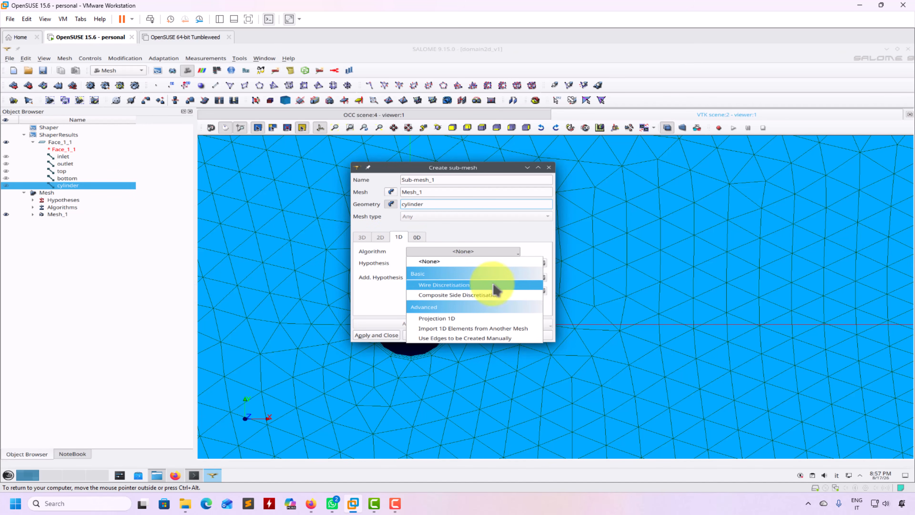
left_click(491, 286)
left_click(500, 266)
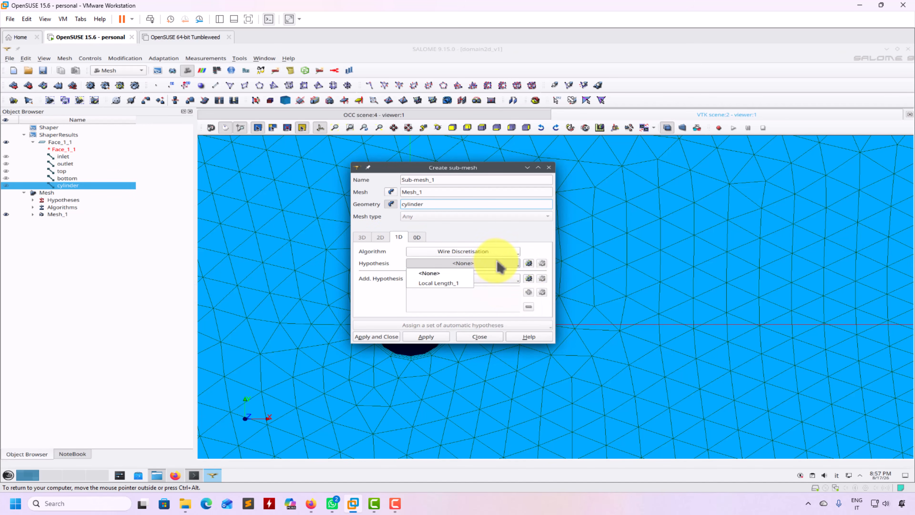
left_click(454, 284)
left_click(542, 263)
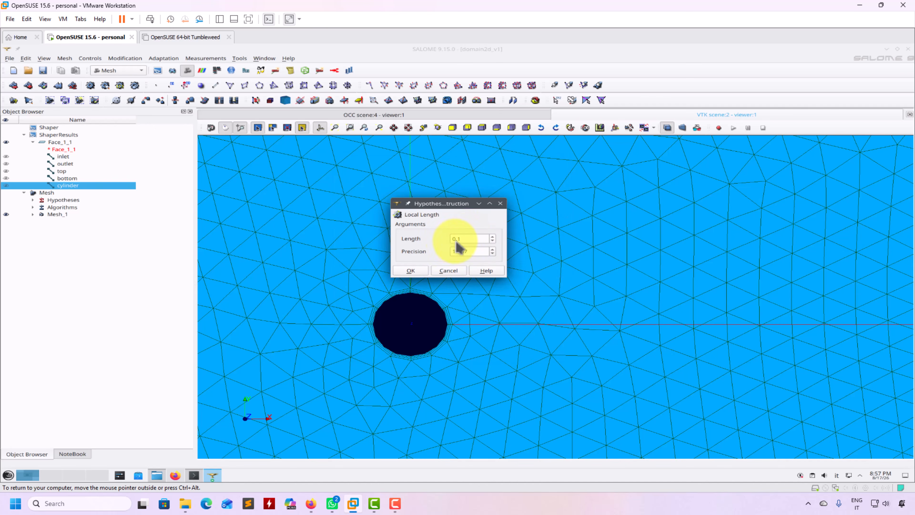
left_click(410, 270)
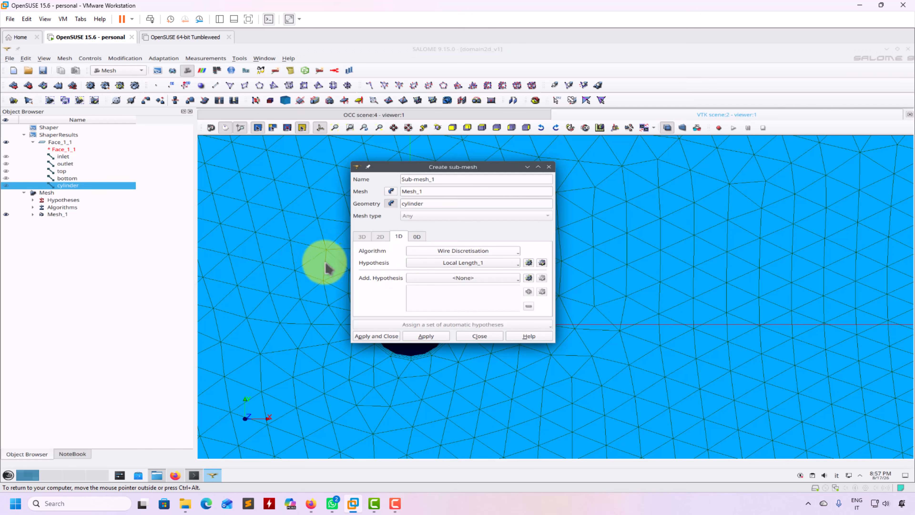
left_click(377, 335)
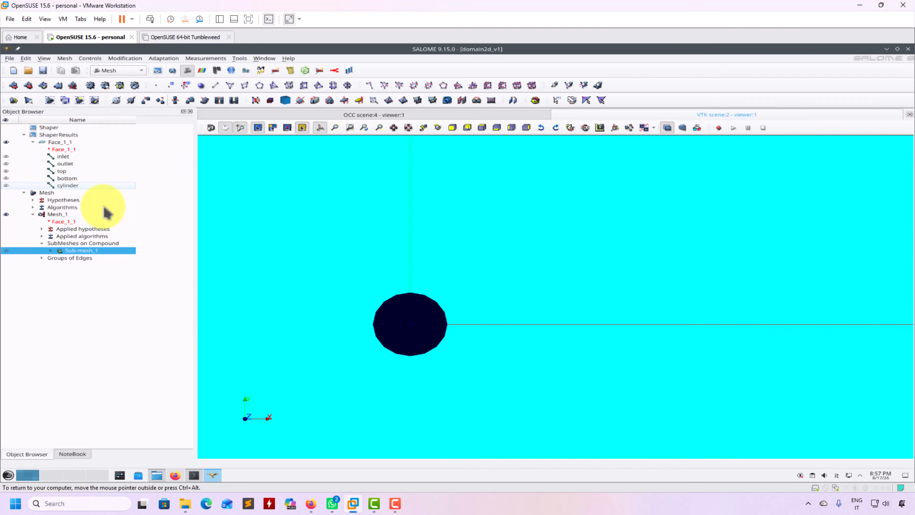
Recompute Mesh_1 with the cylinder sub-mesh and dismiss the computation report.
right_click(54, 215)
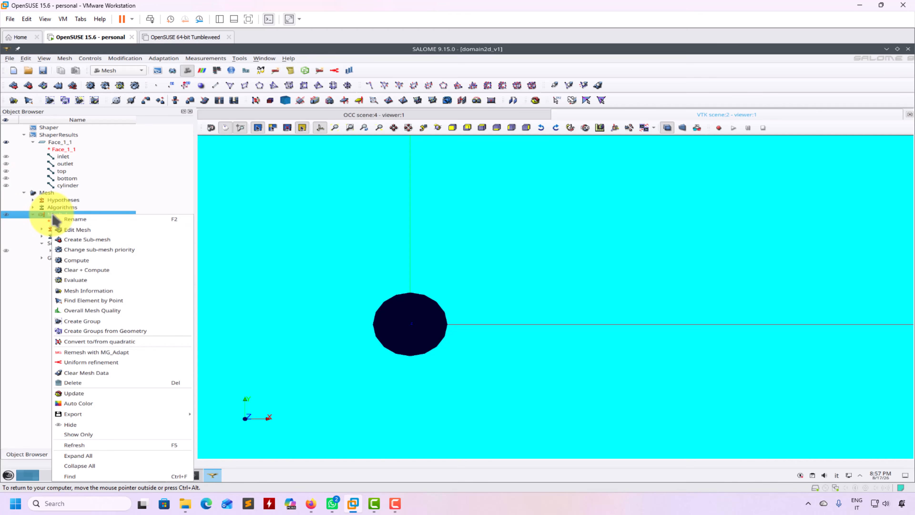
left_click(100, 278)
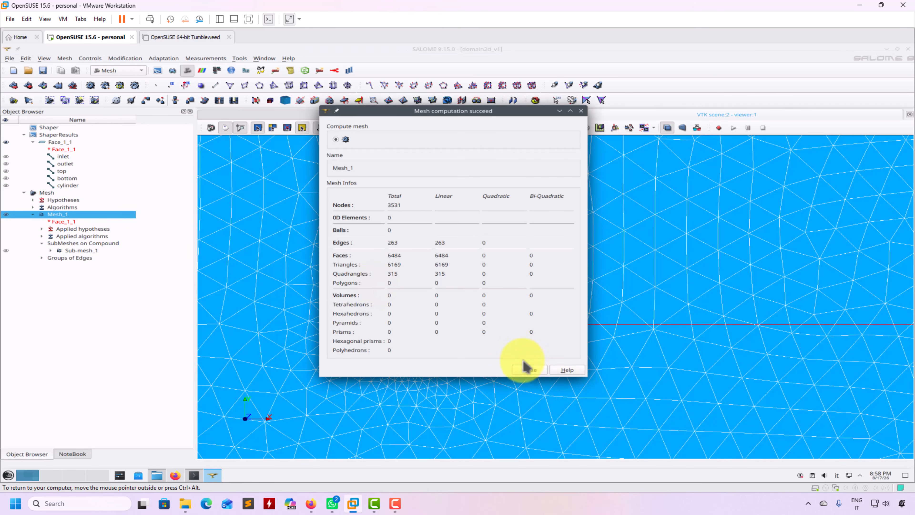
left_click(528, 369)
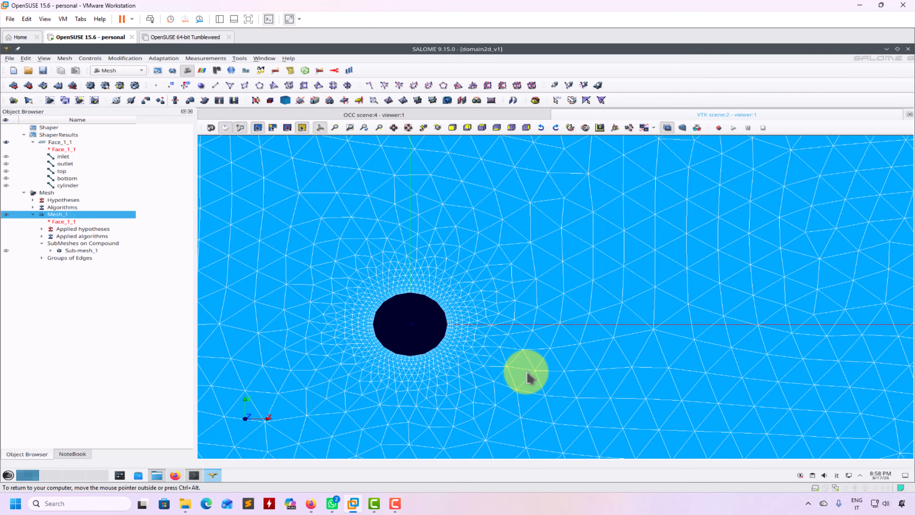
Hide the axes trihedron and examine the refined cells and viscous layers around the cylinder hole.
scroll(497, 363, "down", 4)
scroll(470, 361, "up", 5)
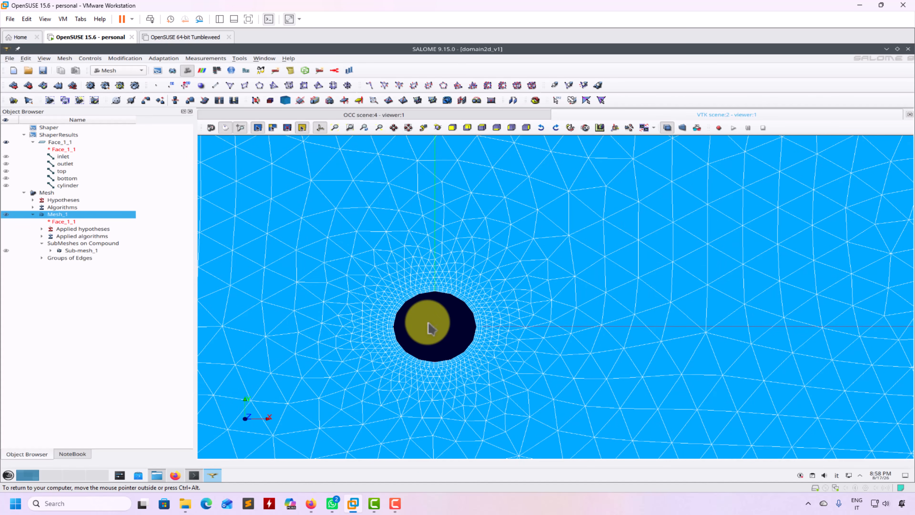
scroll(427, 326, "up", 3)
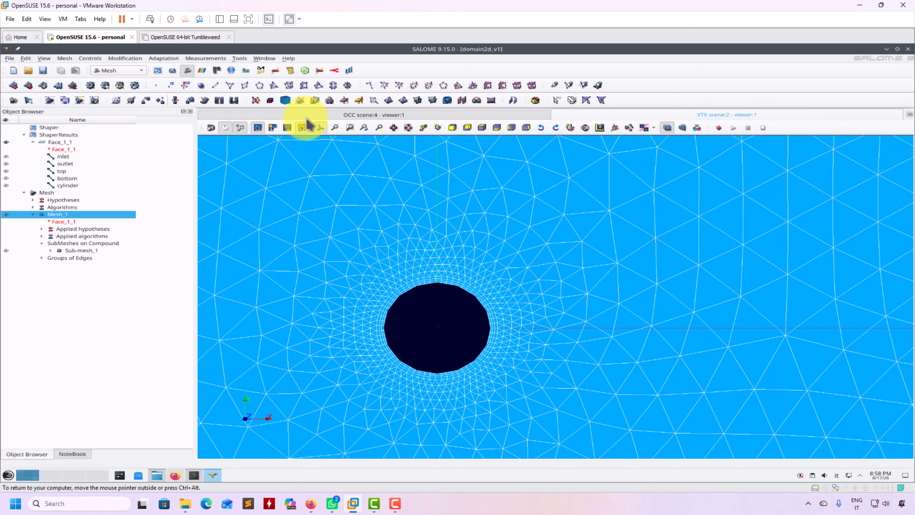
left_click(319, 128)
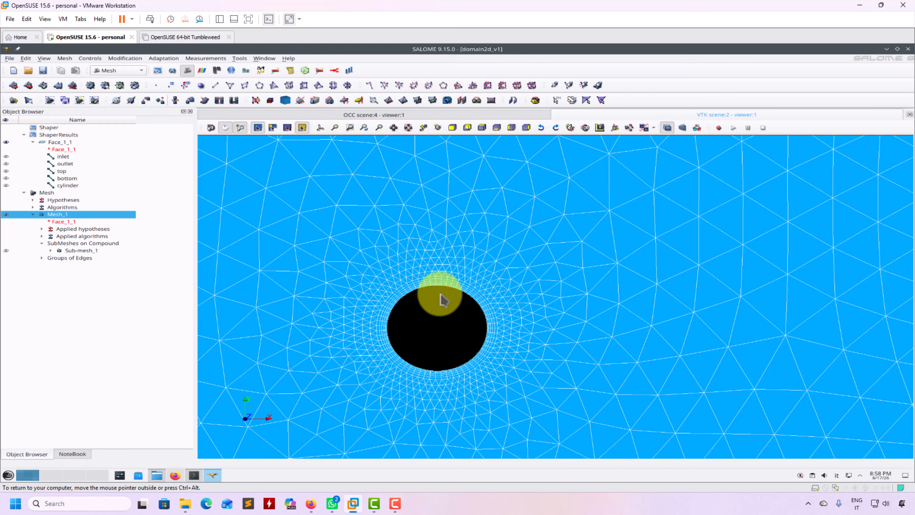
scroll(469, 311, "down", 1)
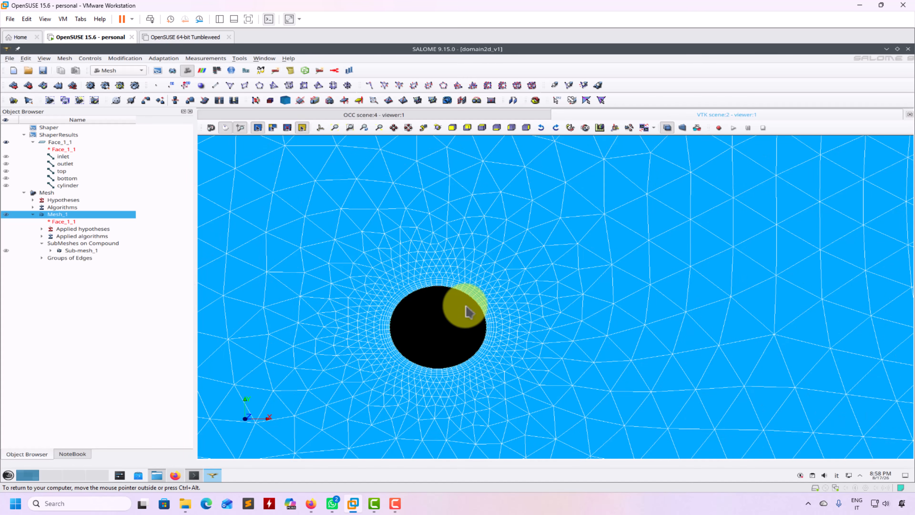
scroll(496, 346, "up", 1)
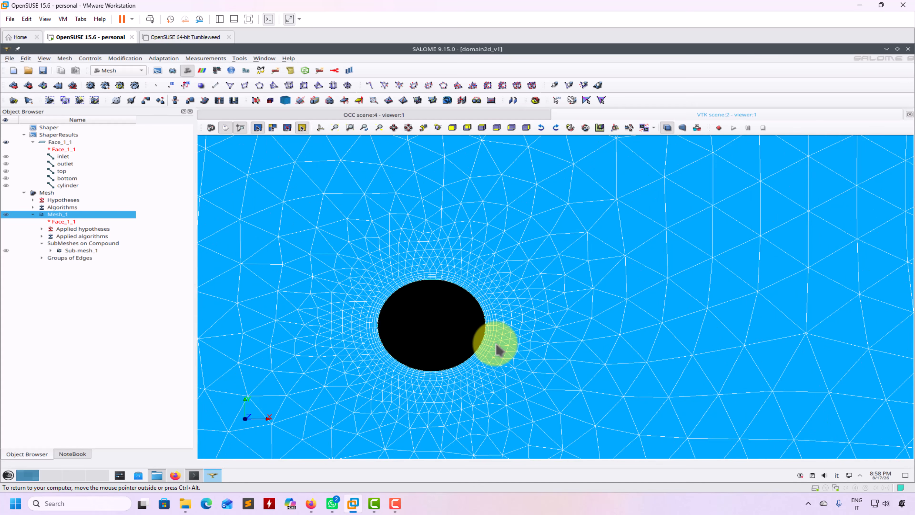
scroll(496, 351, "down", 2)
scroll(496, 357, "down", 5)
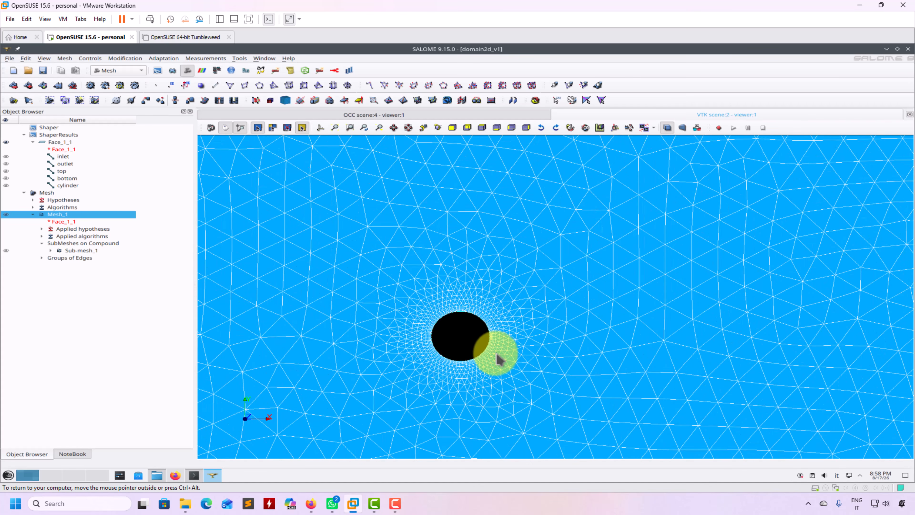
scroll(509, 356, "down", 4)
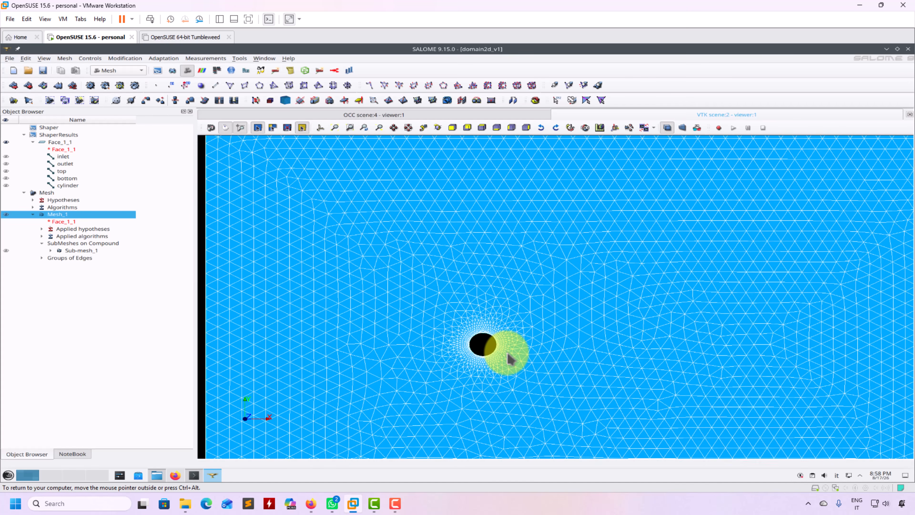
Hide Mesh_1 and Face_1_1 and show the edge groups inlet, outlet, top, bottom and cylinder of the mesh.
left_click(42, 258)
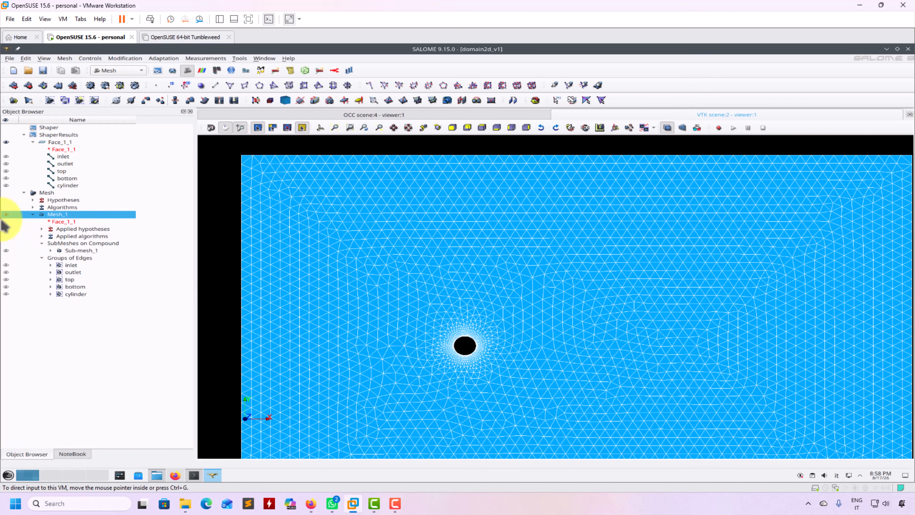
left_click(6, 214)
left_click(6, 265)
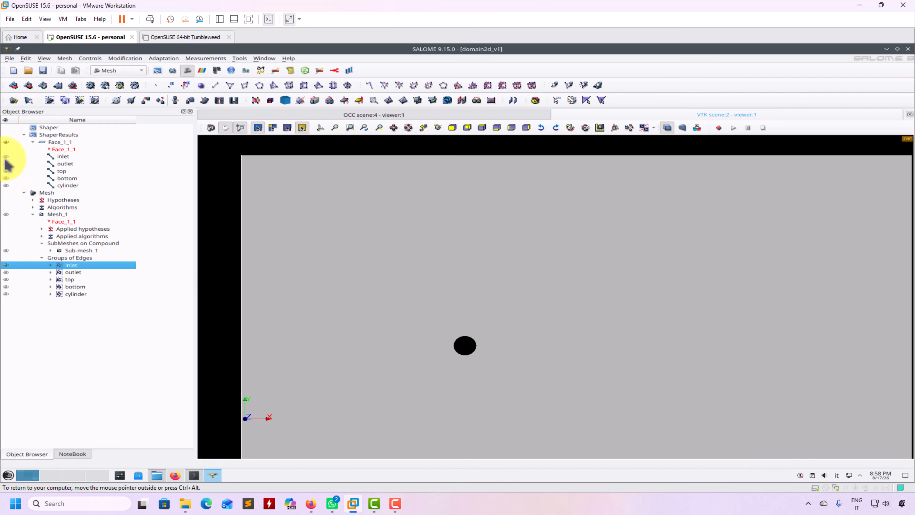
left_click(6, 142)
left_click(6, 272)
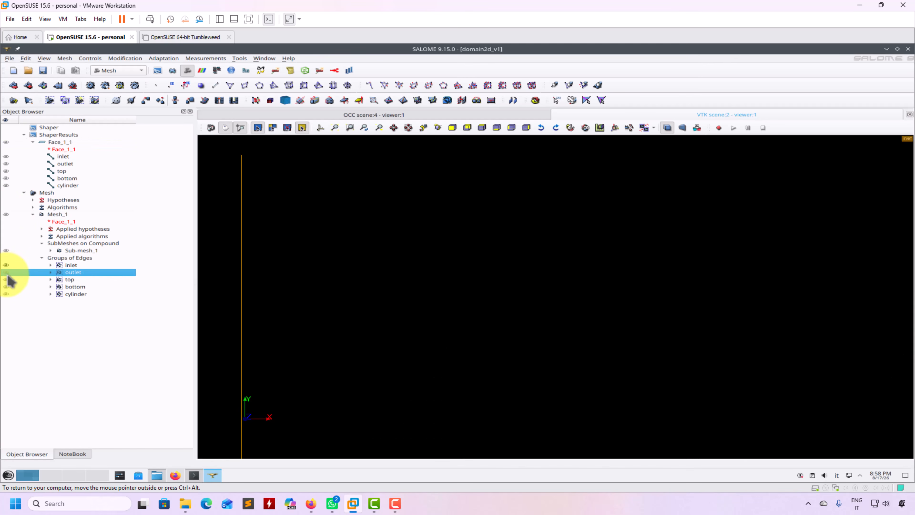
left_click(6, 279)
left_click(6, 286)
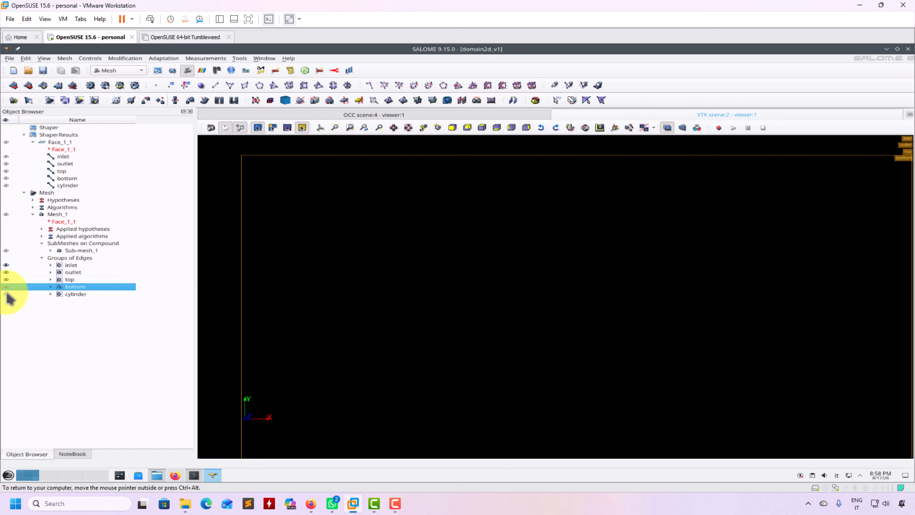
left_click(6, 294)
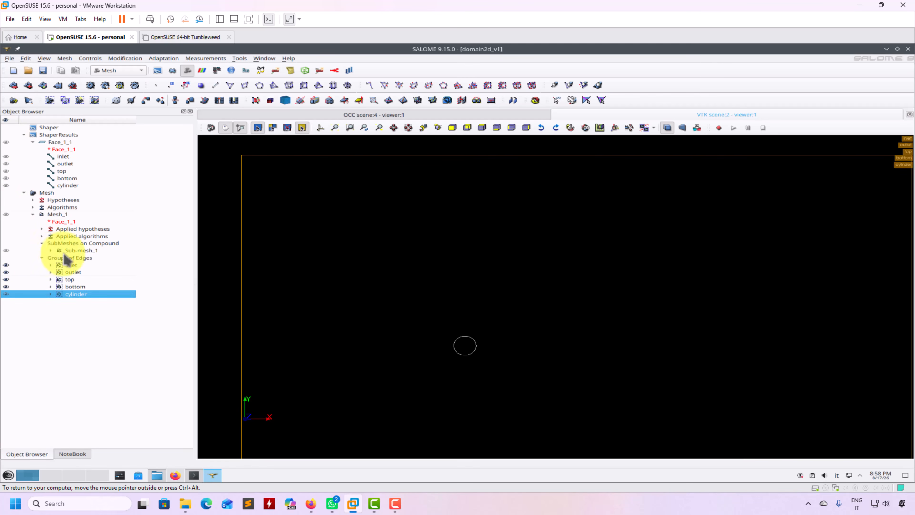
left_click(56, 215)
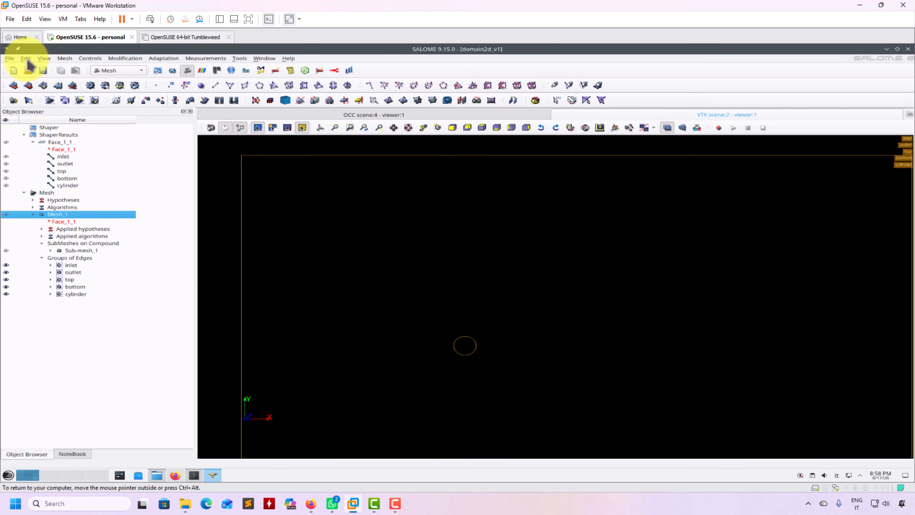
left_click(8, 58)
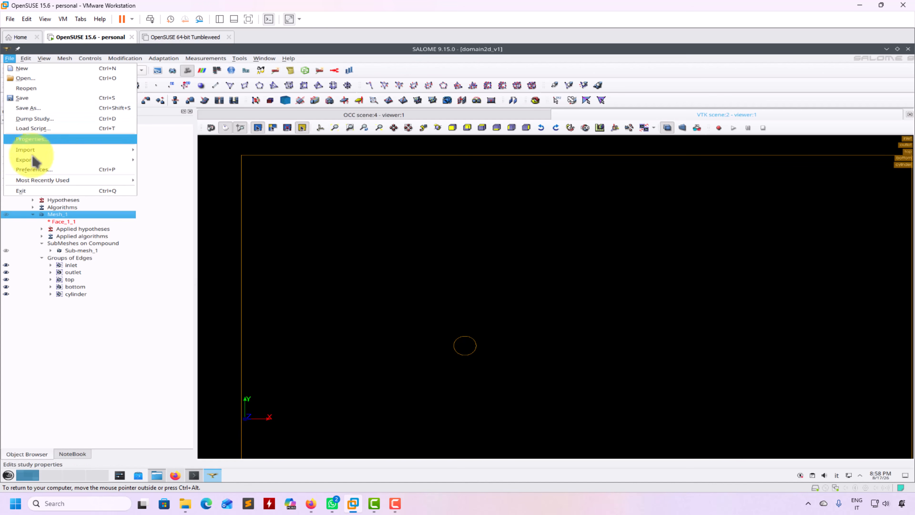
mouse_move(47, 160)
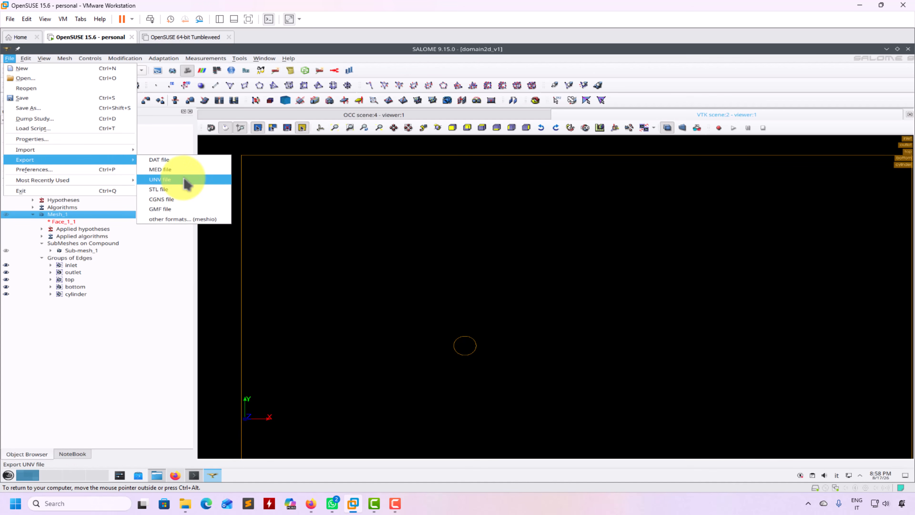
left_click(192, 219)
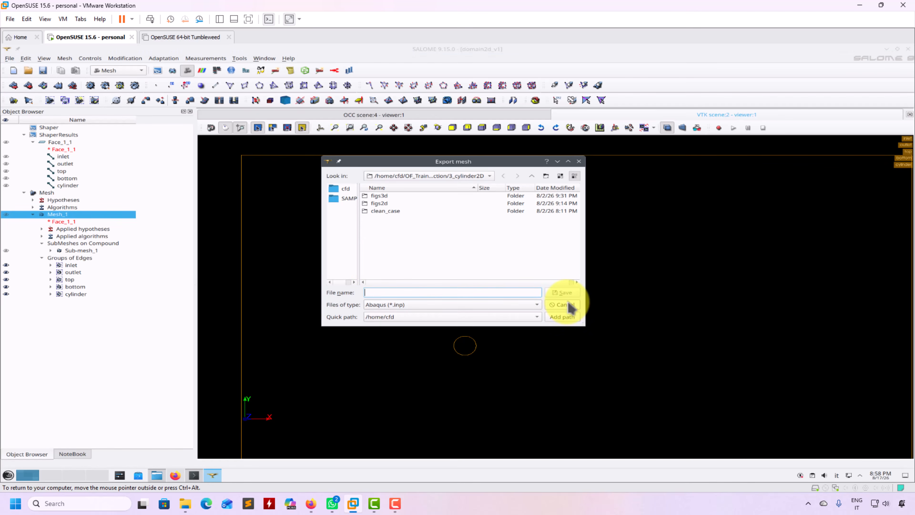
left_click(562, 304)
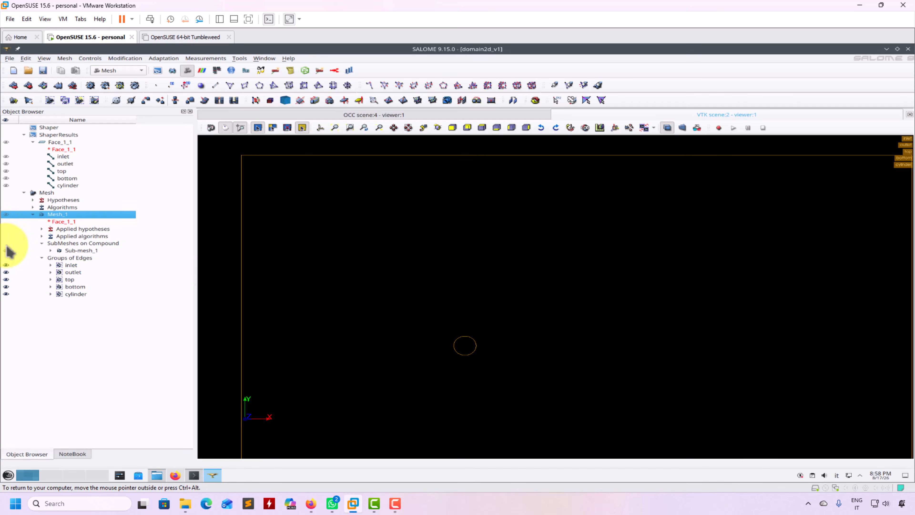
Show Mesh_1 again and view it at an angle.
left_click(6, 215)
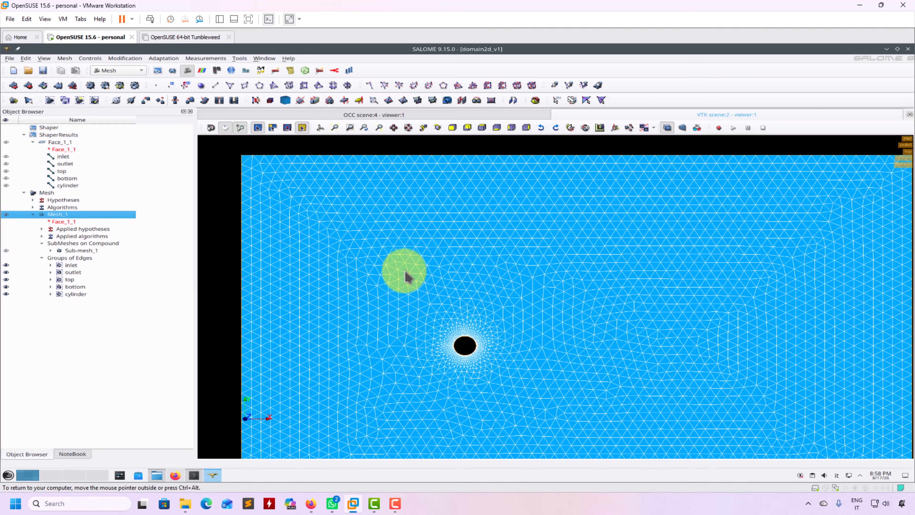
left_click_drag(404, 272, 445, 259)
left_click_drag(484, 327, 562, 333)
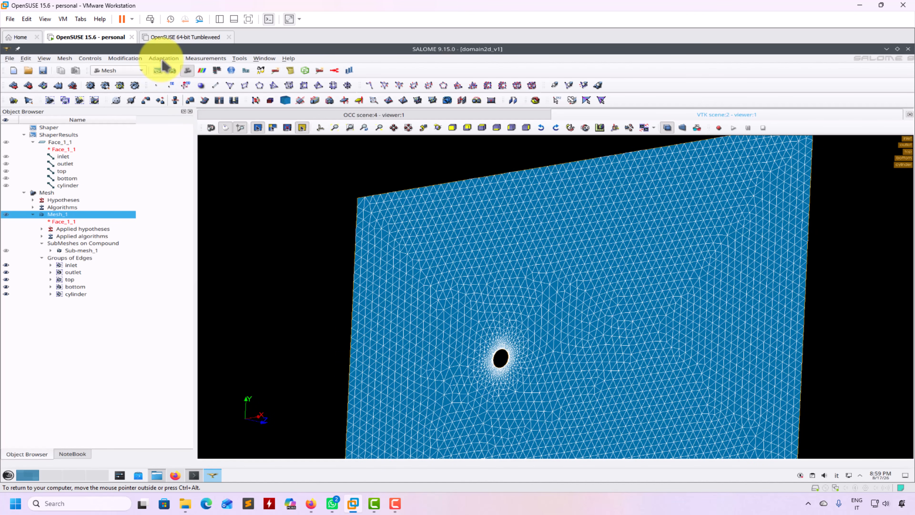
Extrude Mesh_1 as a nodes object along the vector 0, 0, 1 by distance 1 in 1 step, with groups generated.
left_click(132, 59)
mouse_move(133, 69)
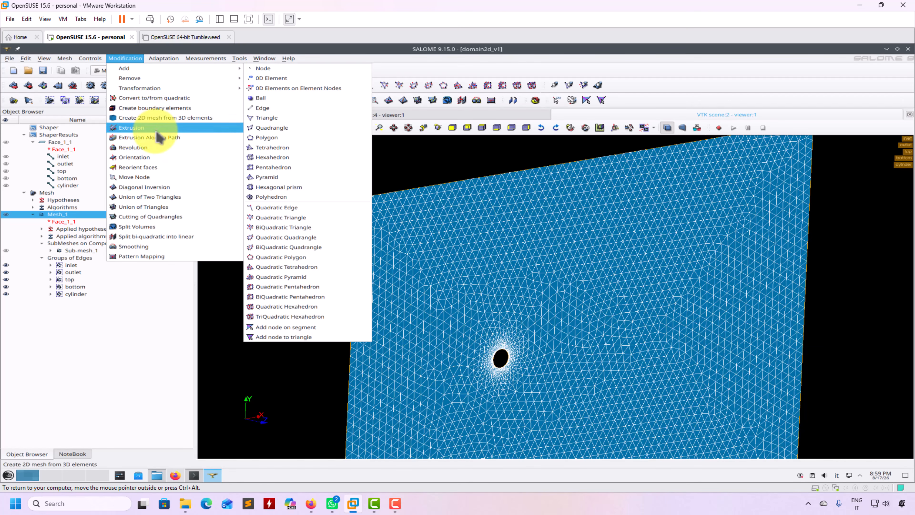
left_click(144, 131)
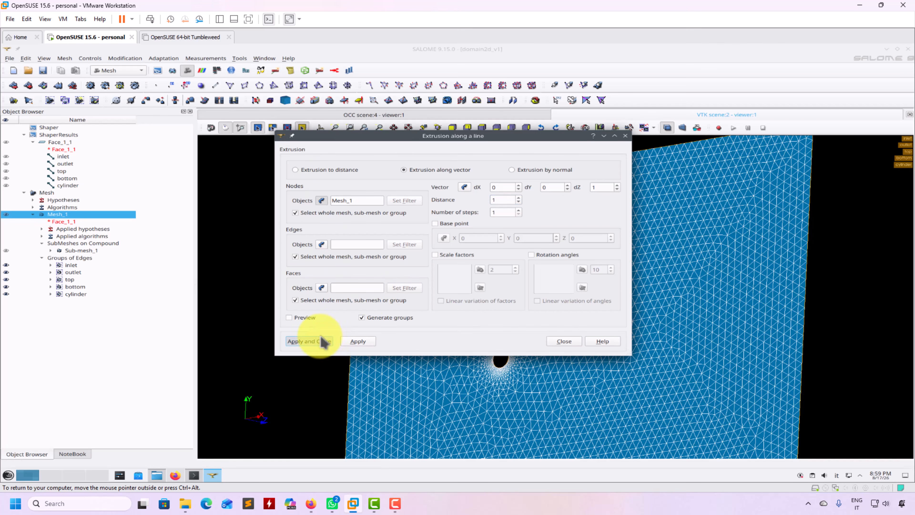
left_click(310, 341)
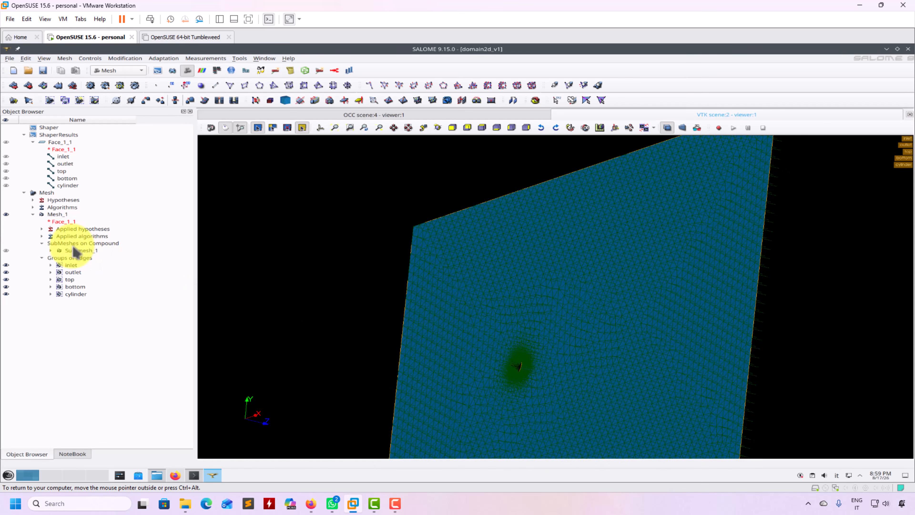
Examine the extruded Mesh_1 from the side to check what the node extrusion produced.
right_click(58, 215)
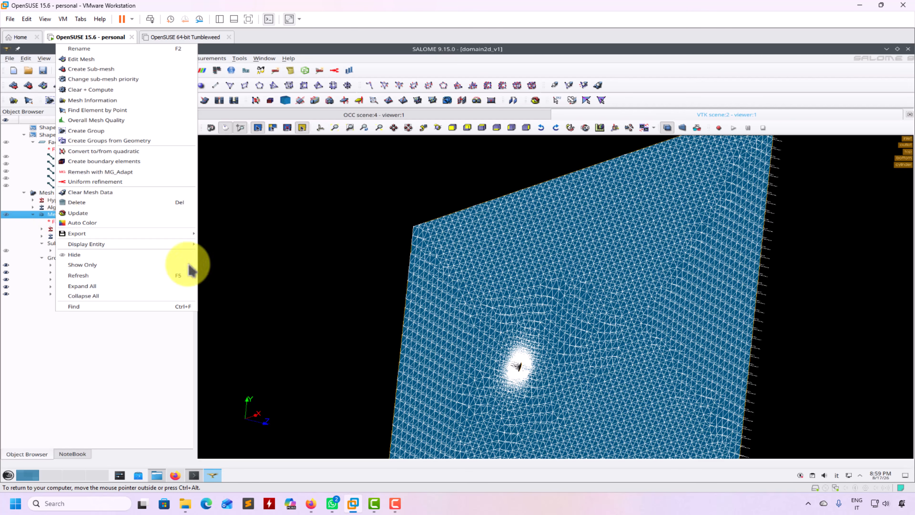
left_click(319, 304)
middle_click_drag(319, 306, 472, 348, "ctrl")
right_click_drag(472, 348, 523, 323, "ctrl")
right_click(46, 214)
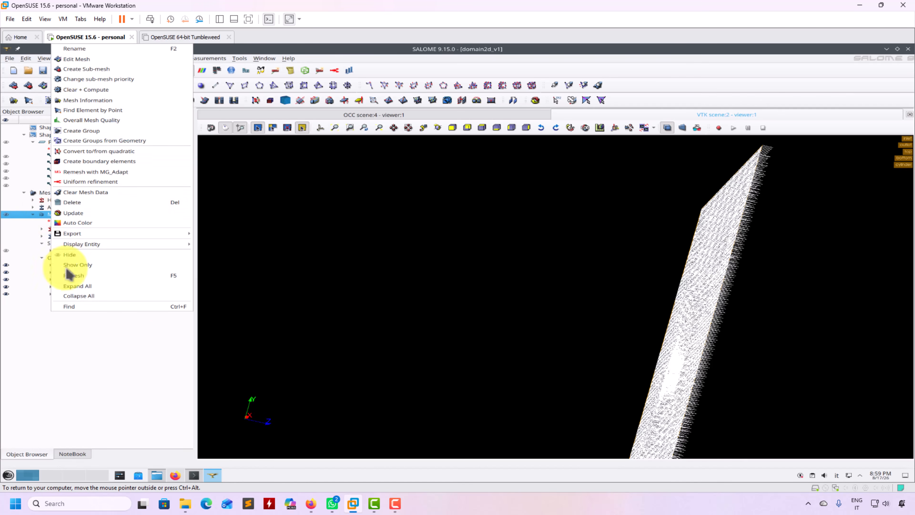
left_click(67, 256)
middle_click_drag(587, 341, 435, 337, "ctrl")
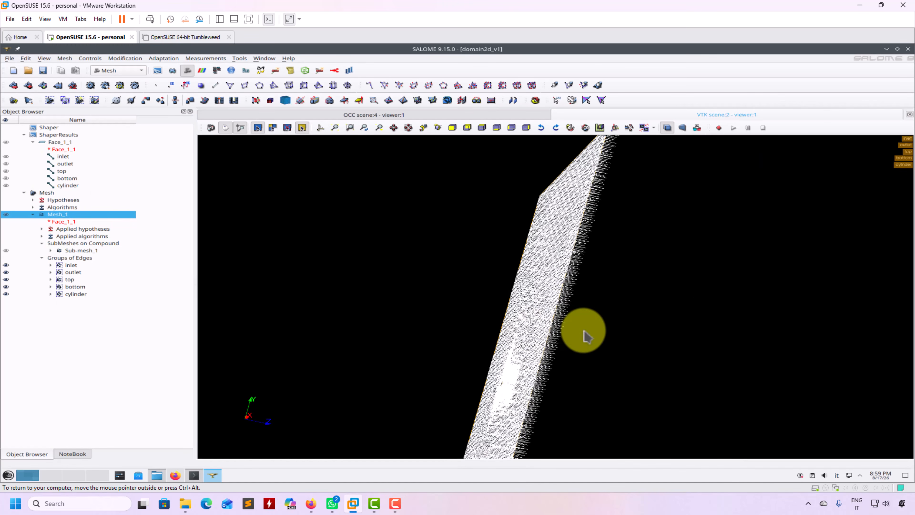
left_click(78, 251)
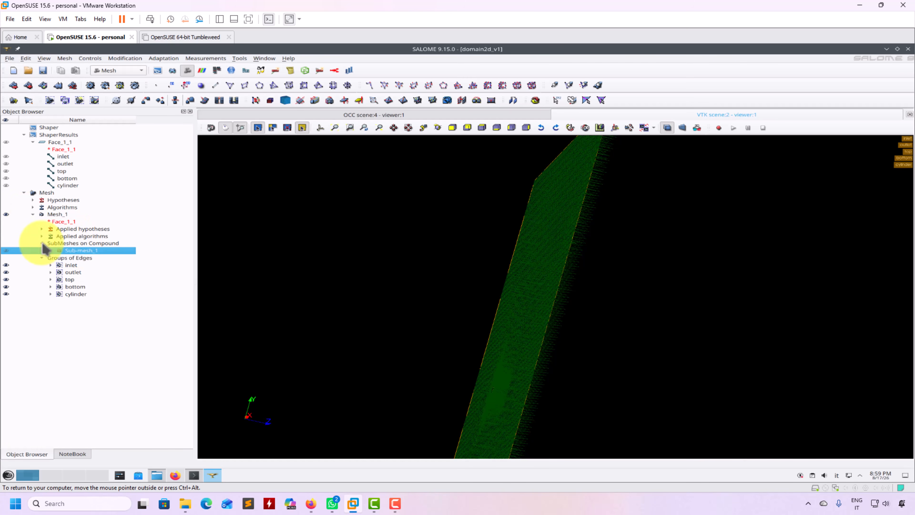
right_click(78, 244)
left_click(53, 245)
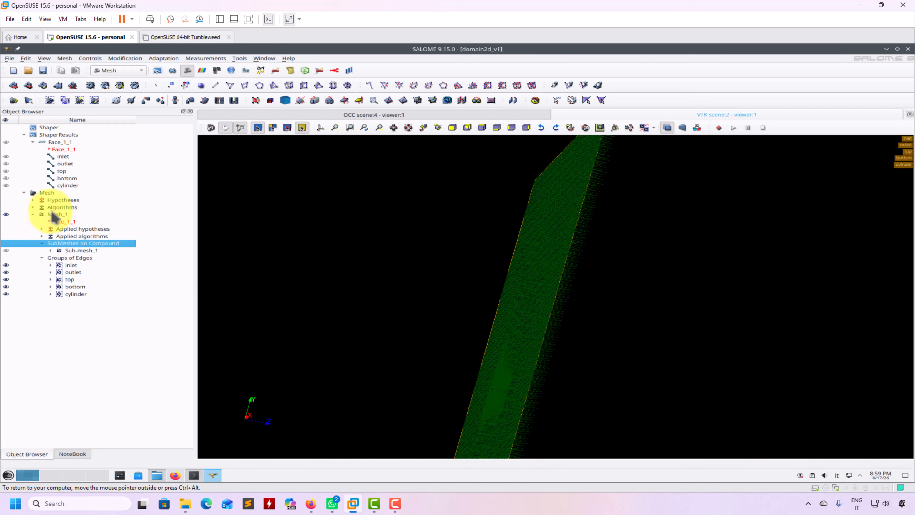
Clear and recompute Mesh_1 to discard the node extrusion, and dismiss the computation report.
right_click(56, 212)
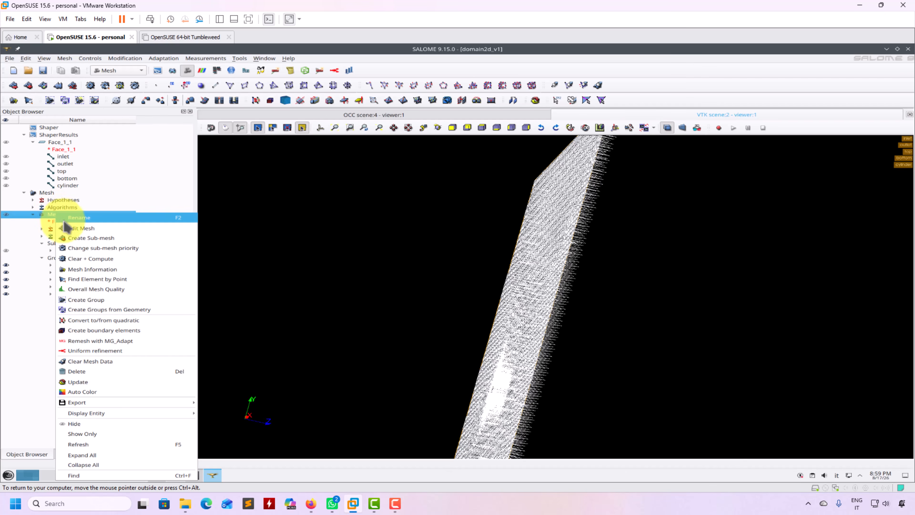
left_click(104, 259)
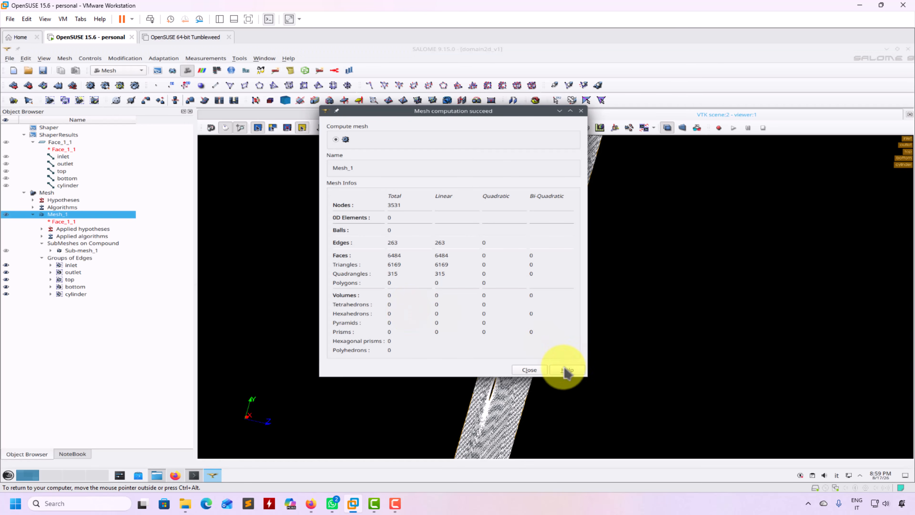
left_click(528, 370)
left_click_drag(390, 311, 432, 341)
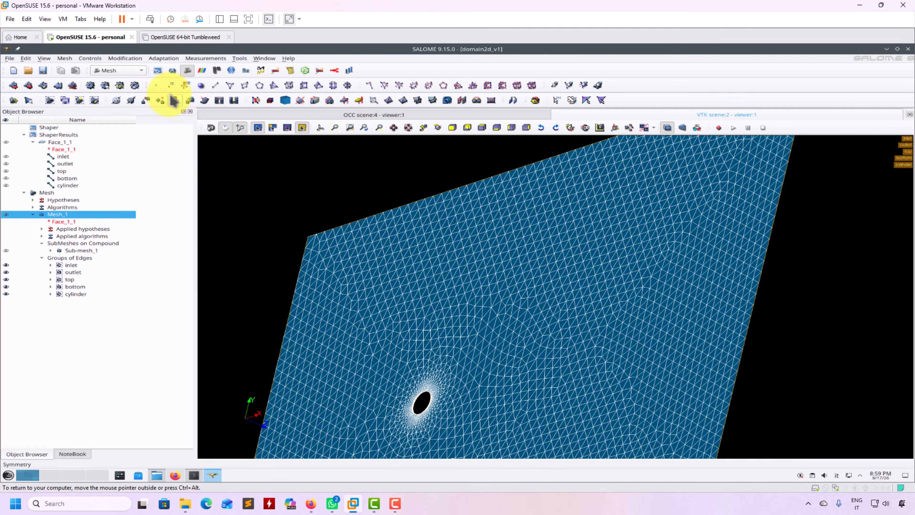
Extrude the faces of Mesh_1 by normal with distance 1 and 1 step, generating groups, and close the extrusion dialog.
left_click(139, 58)
mouse_move(198, 55)
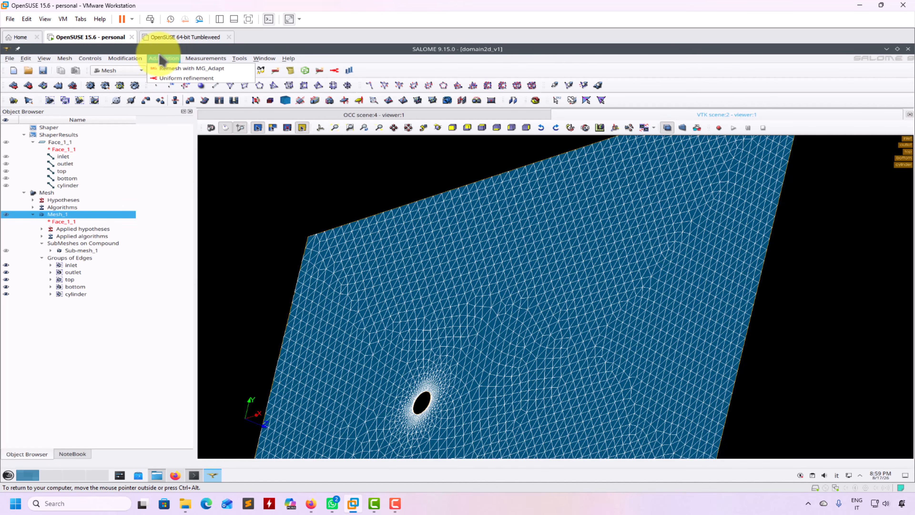
mouse_move(131, 60)
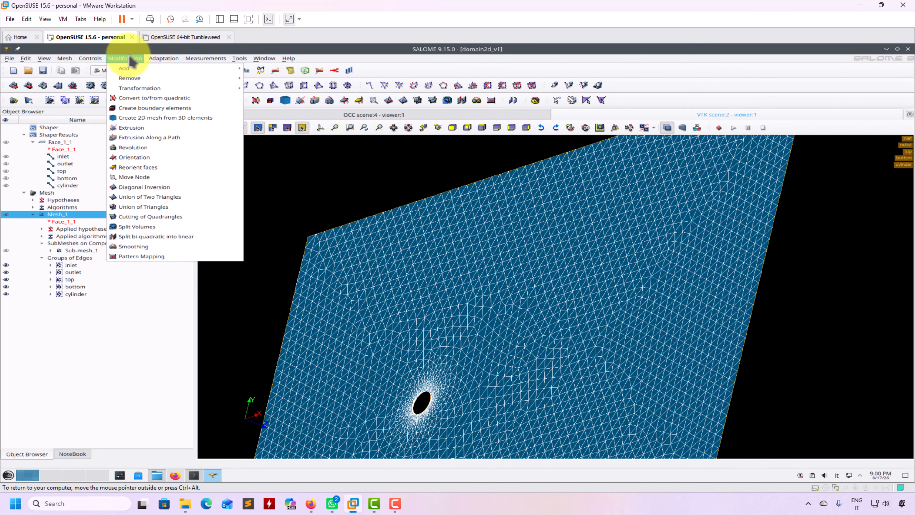
left_click(151, 128)
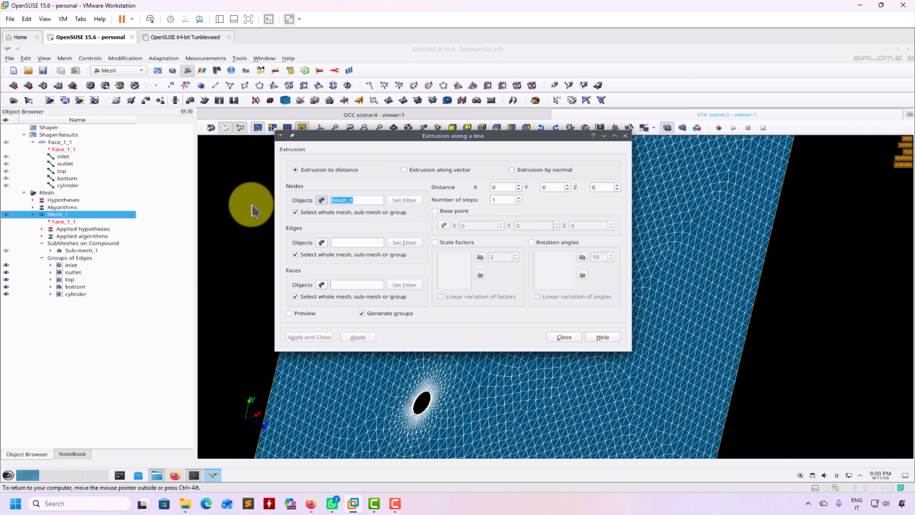
left_click(531, 169)
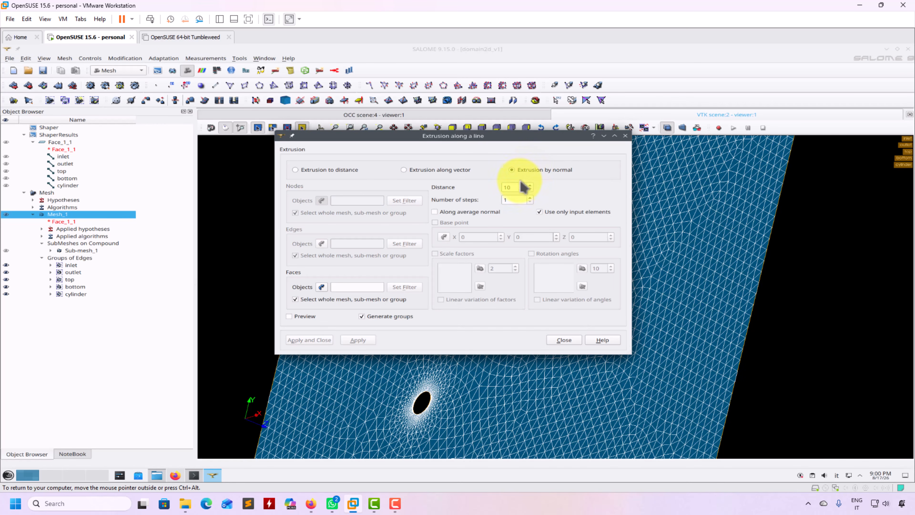
type("1")
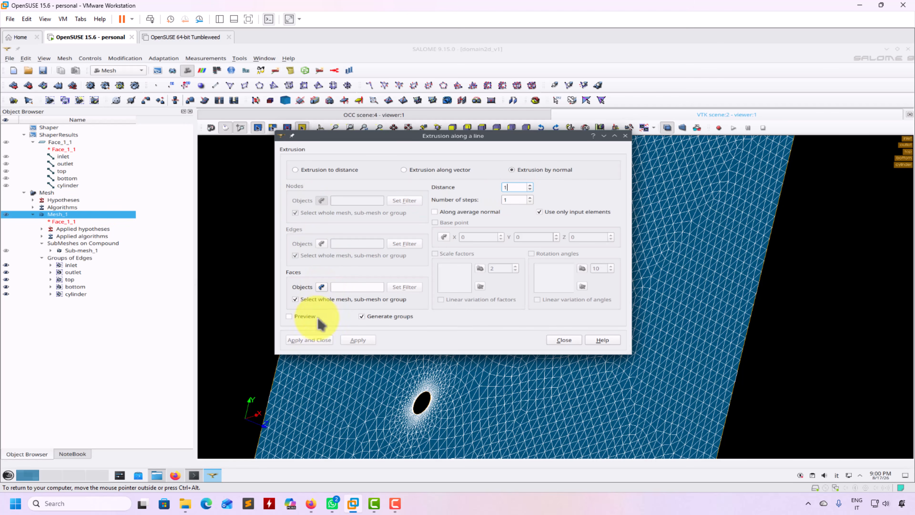
left_click(54, 214)
left_click(321, 291)
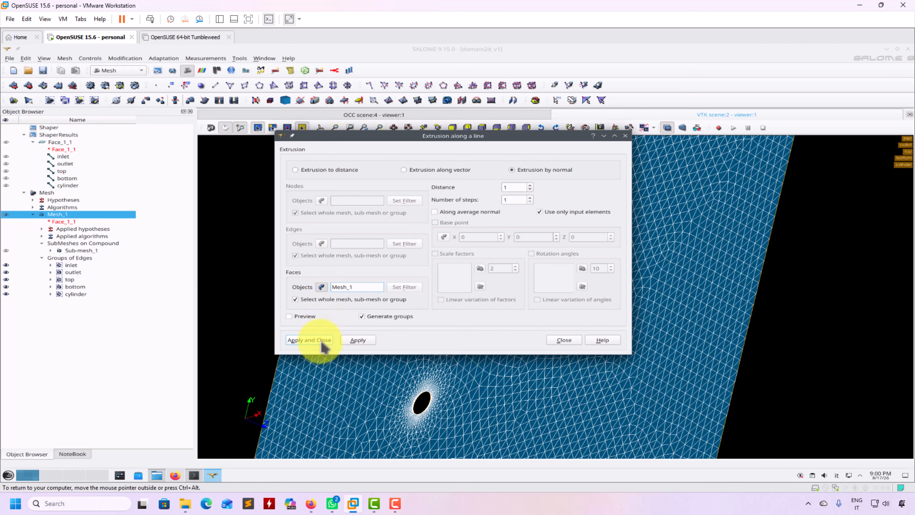
left_click(358, 339)
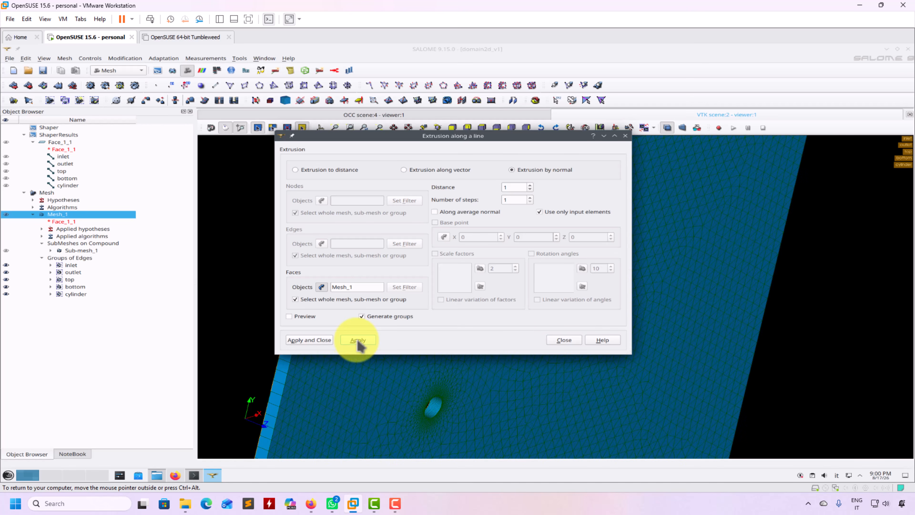
left_click(565, 340)
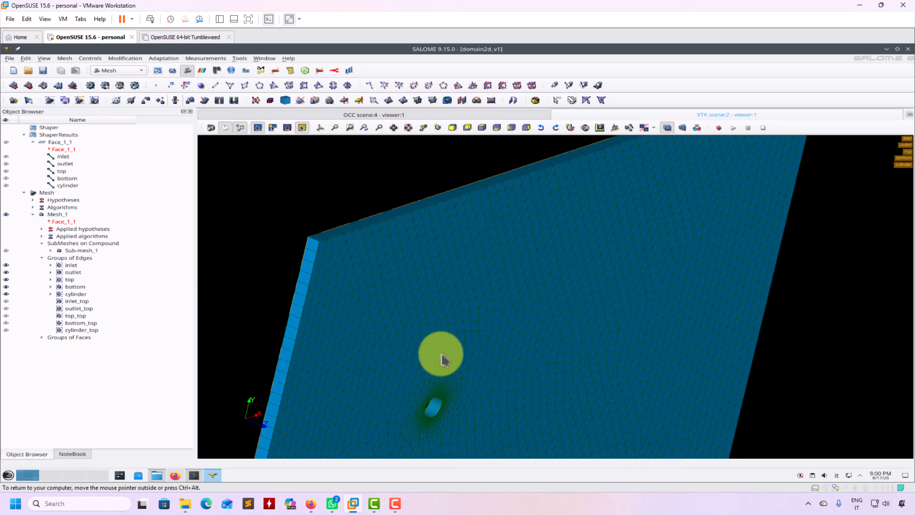
Inspect the extruded mesh, and hide the edge groups inlet, outlet, top, bottom and cylinder together with Mesh_1.
scroll(505, 351, "down", 3)
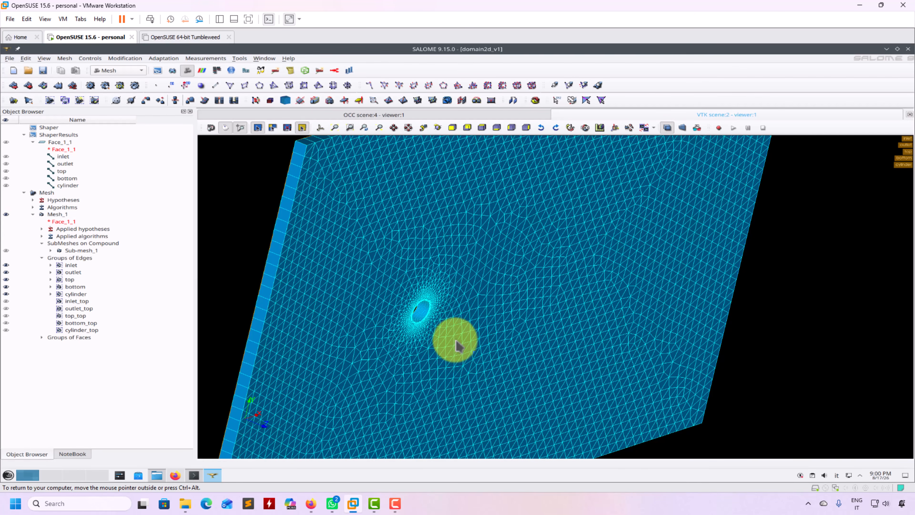
middle_click_drag(401, 315, 434, 375)
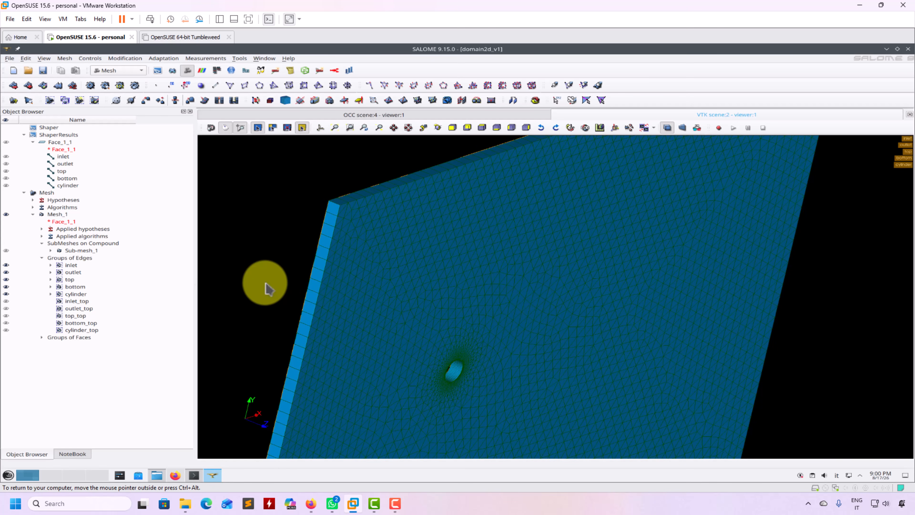
left_click(6, 265)
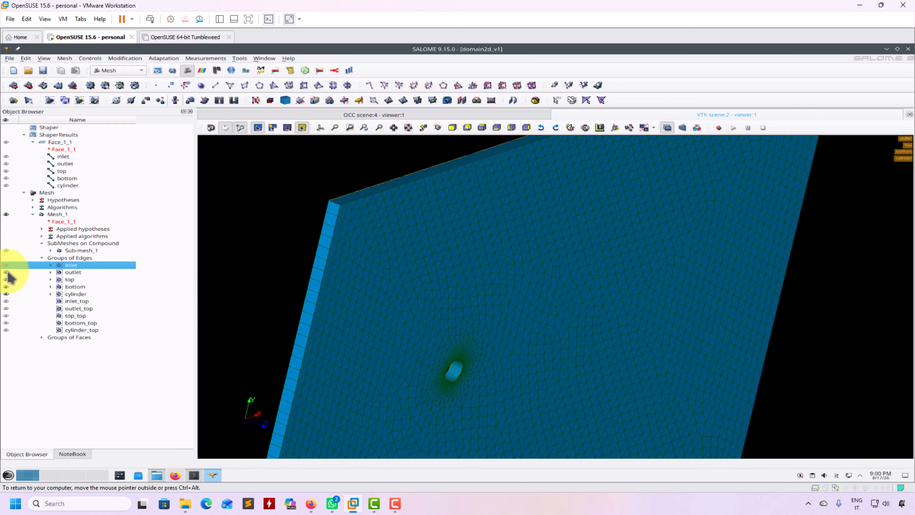
left_click(6, 272)
left_click(6, 280)
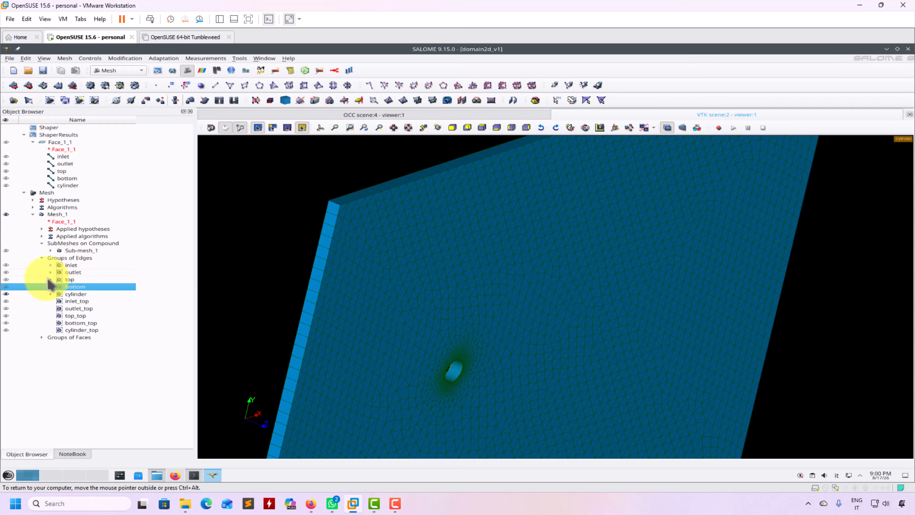
left_click(6, 294)
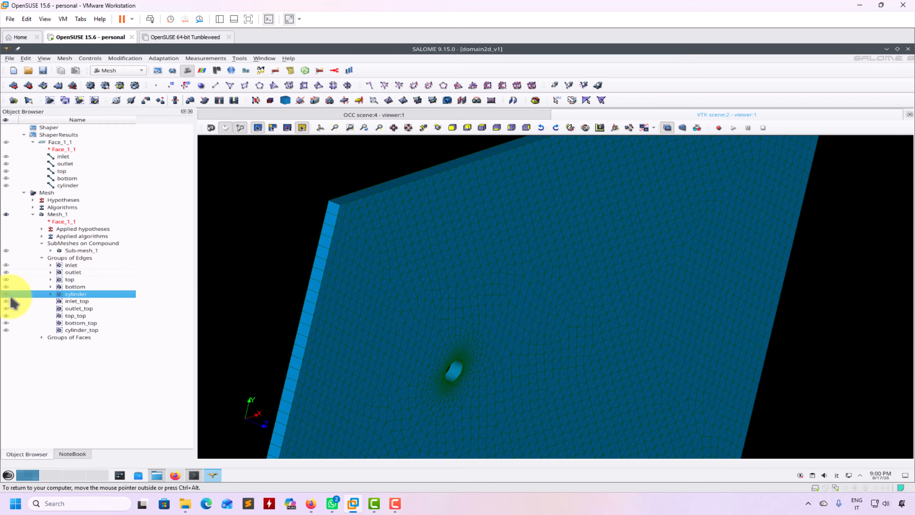
left_click(6, 214)
Show the inlet_top and inlet edge groups together to compare them, expand inlet, and hide inlet_top again.
left_click(6, 302)
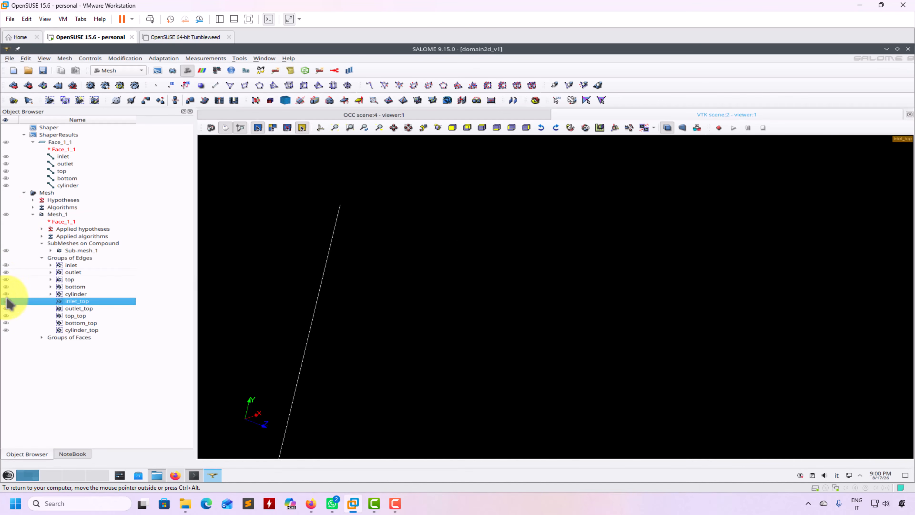
left_click(7, 265)
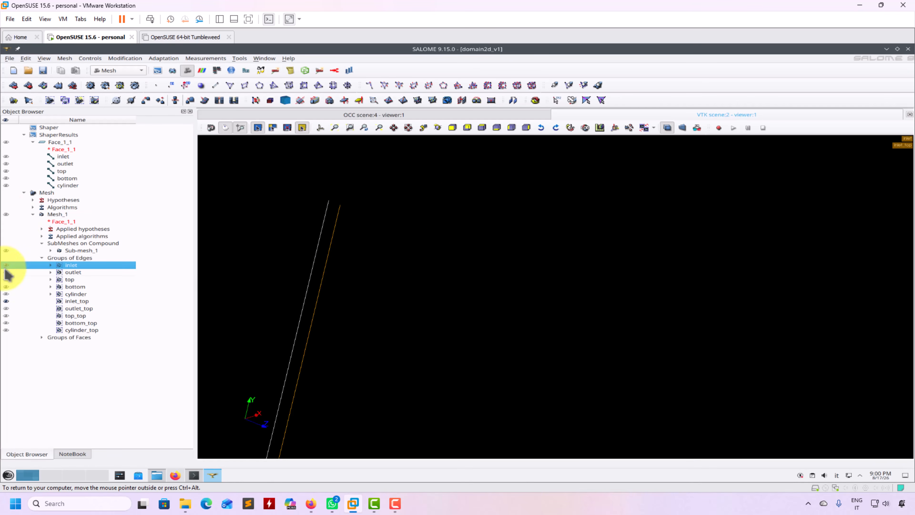
left_click(51, 265)
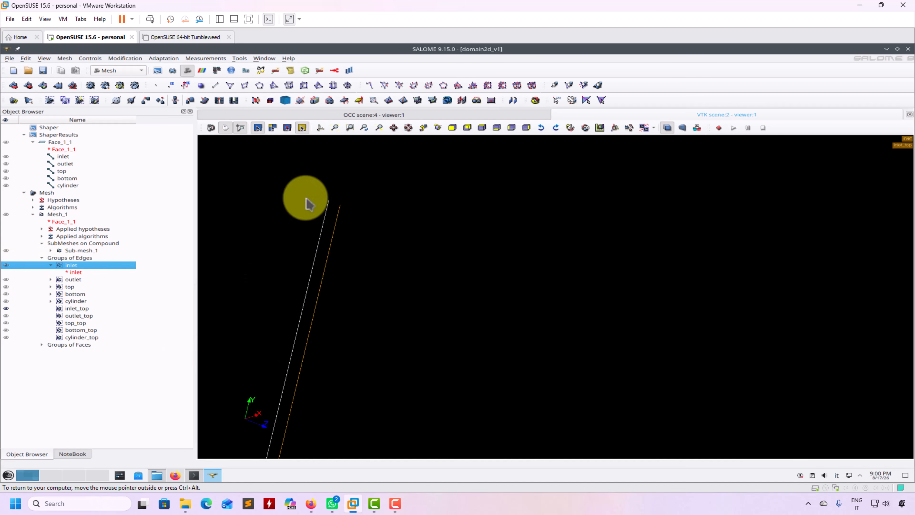
left_click(6, 309)
left_click(6, 265)
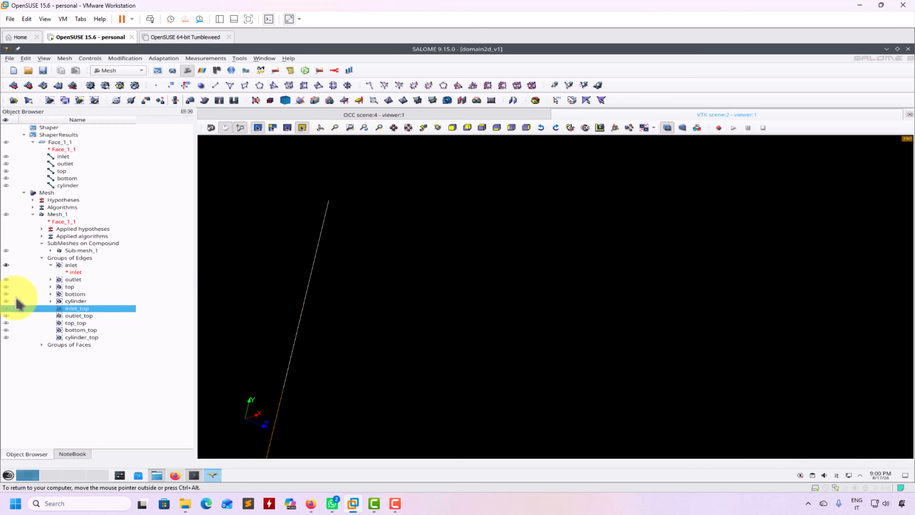
Expand the face groups and display inlet_extruded, outlet_extruded, top_extruded, bottom_extruded and cylinder_extruded to inspect the extruded boundaries.
left_click(42, 346)
left_click(6, 353)
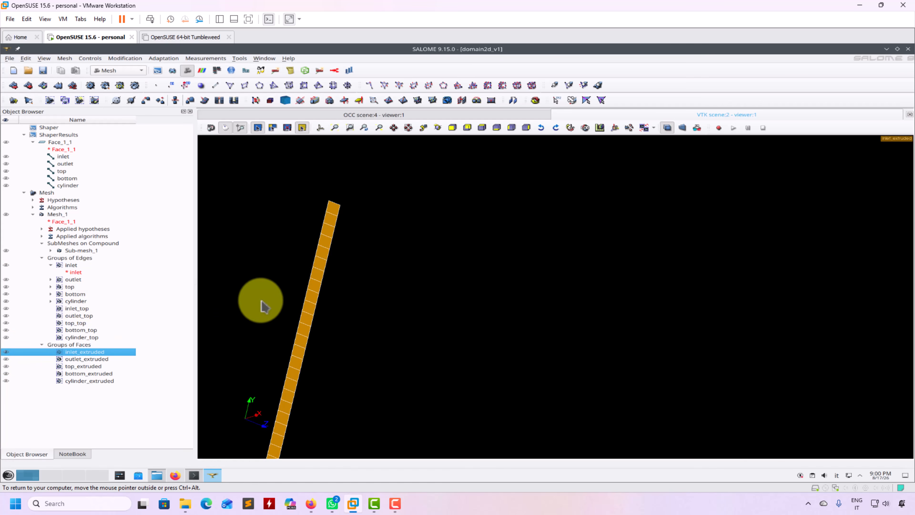
left_click(6, 359)
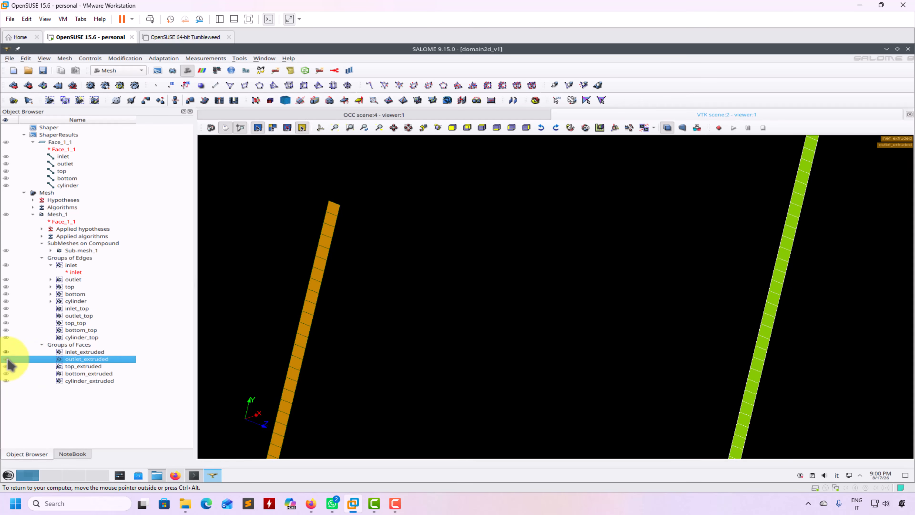
left_click(6, 367)
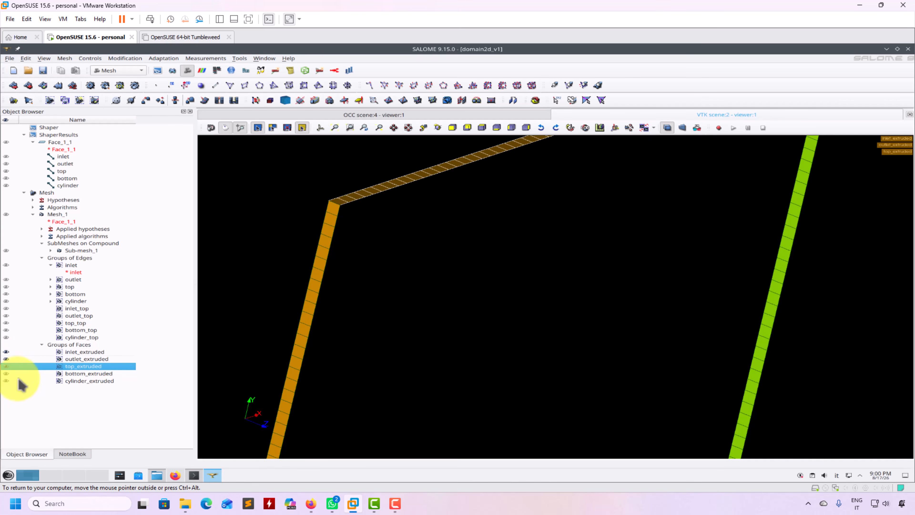
left_click(6, 374)
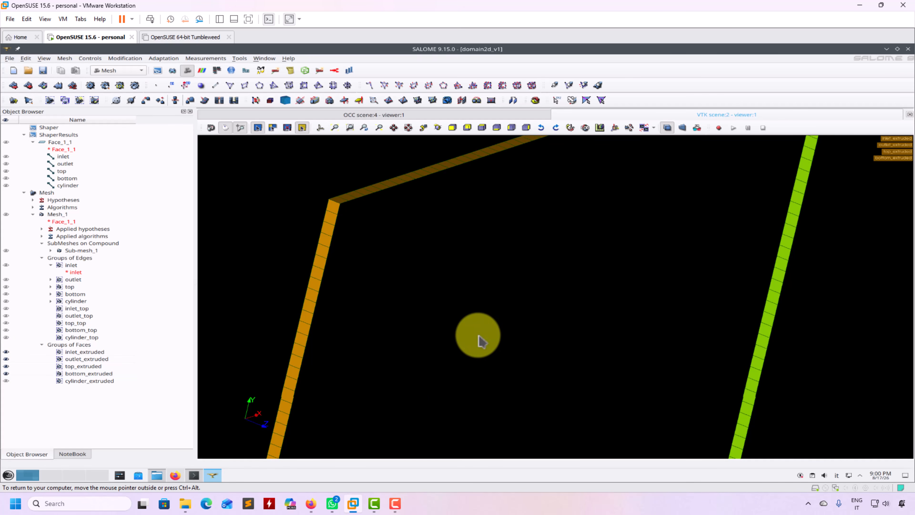
middle_click_drag(480, 339, 463, 346, "ctrl")
left_click(7, 381)
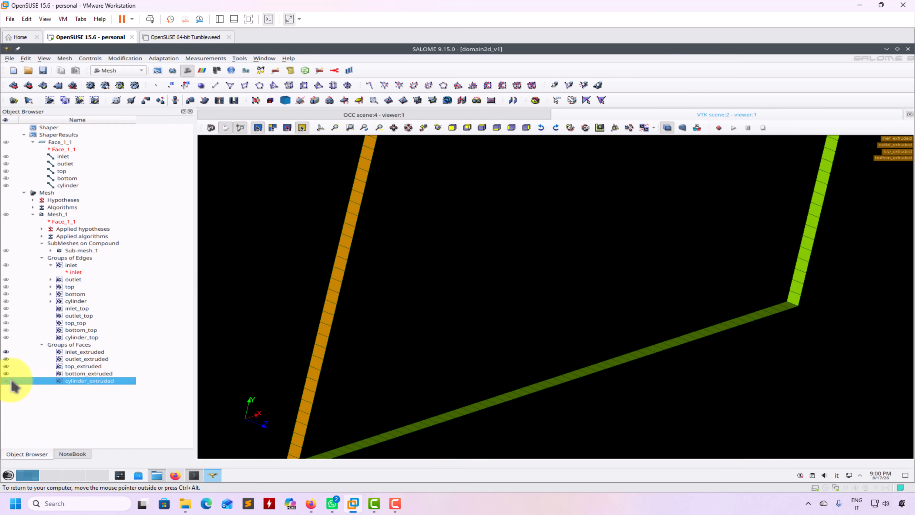
middle_click_drag(405, 300, 367, 420, "ctrl")
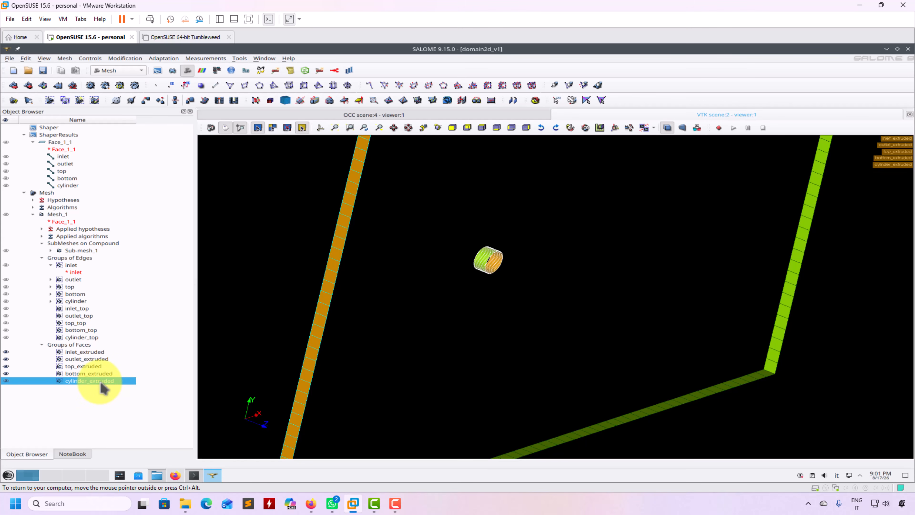
left_click(72, 258)
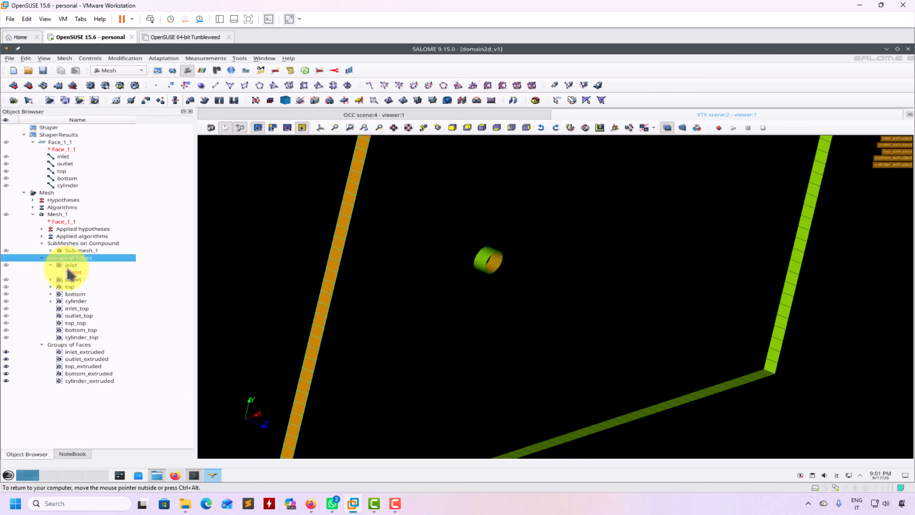
left_click(70, 266)
left_click(89, 339, "shift")
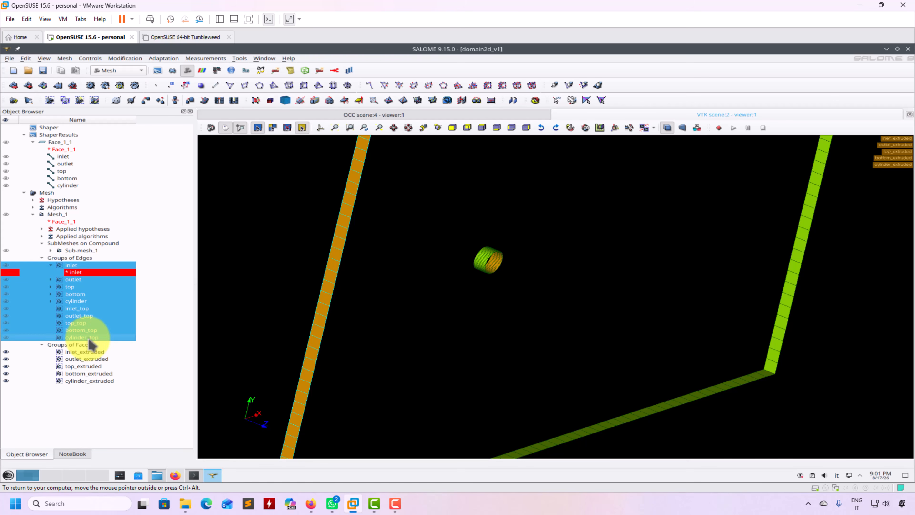
right_click(89, 340)
key("Escape")
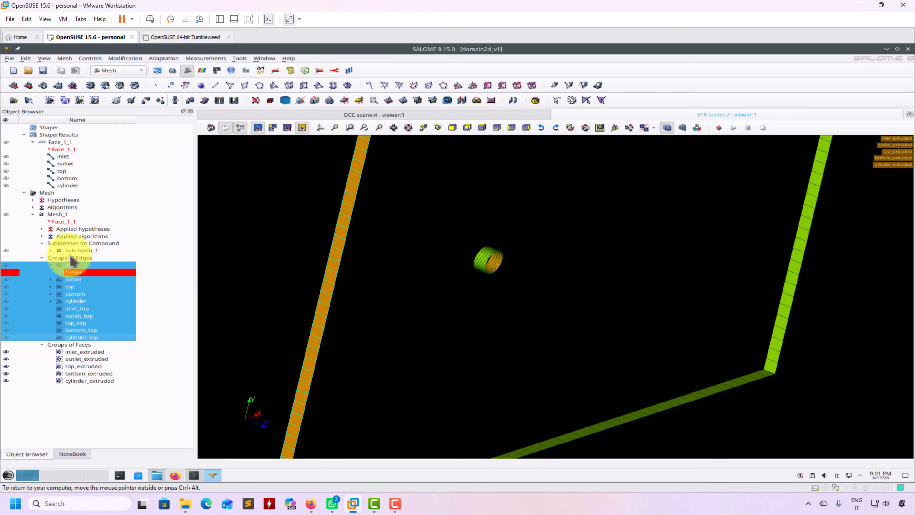
right_click(72, 259)
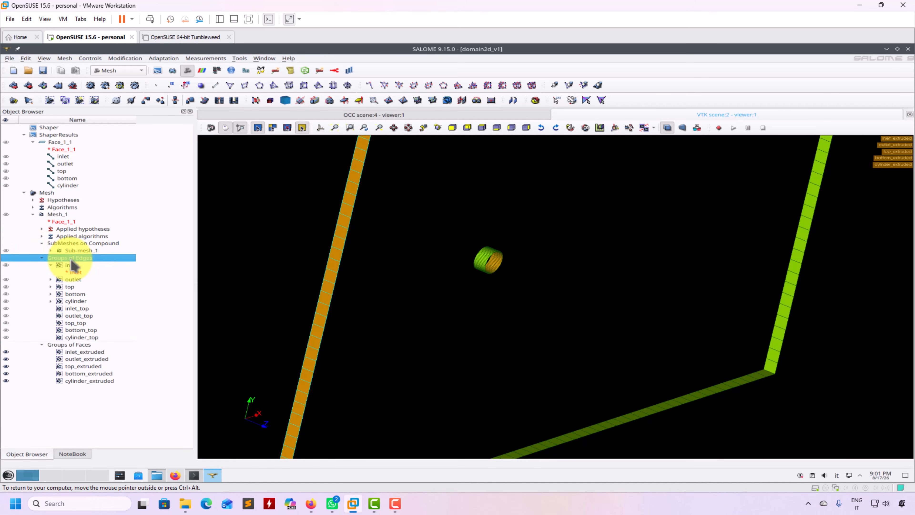
left_click(43, 293)
left_click(41, 302)
left_click(41, 257)
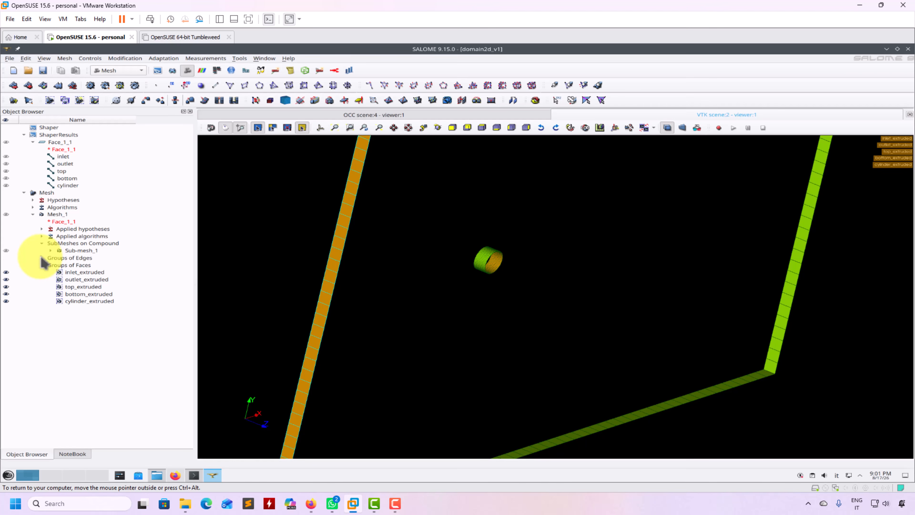
right_click(49, 259)
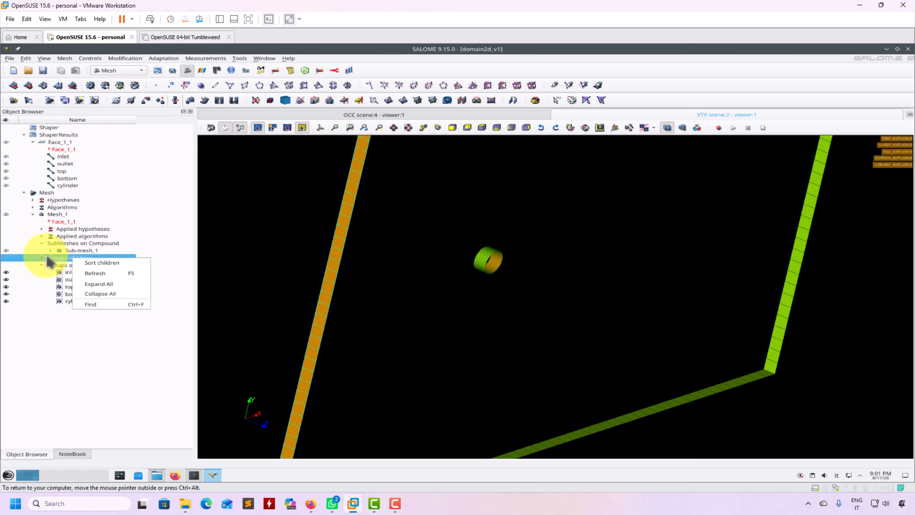
left_click(48, 267)
left_click(43, 258)
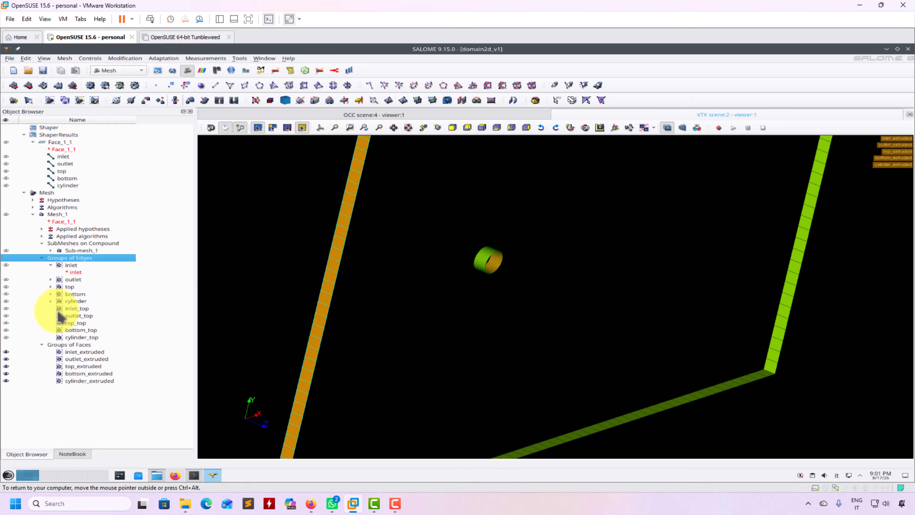
Delete the edge groups inlet_top, cylinder and outlet from Mesh_1 one by one.
right_click(76, 310)
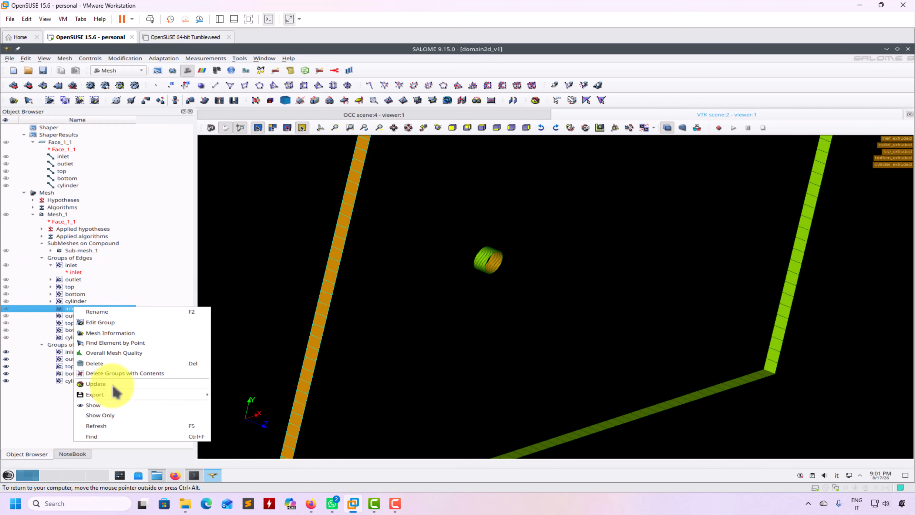
left_click(109, 363)
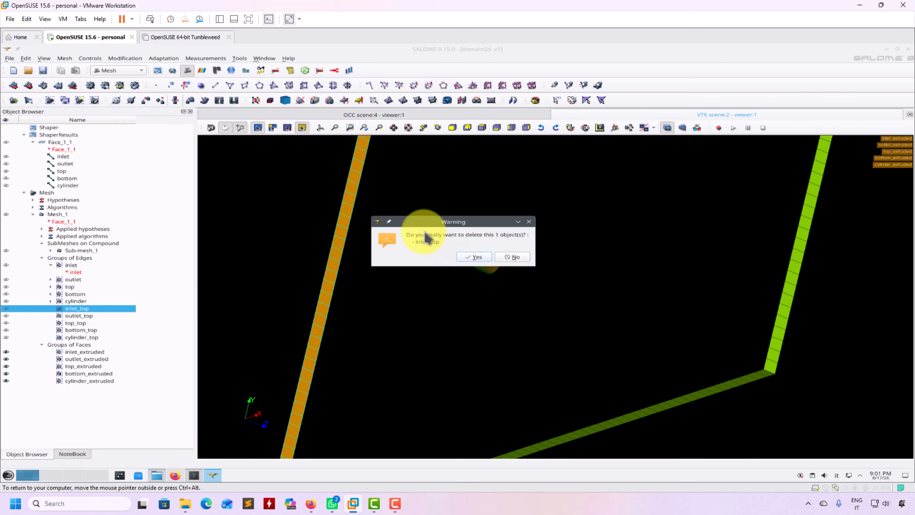
left_click(475, 257)
left_click(77, 301)
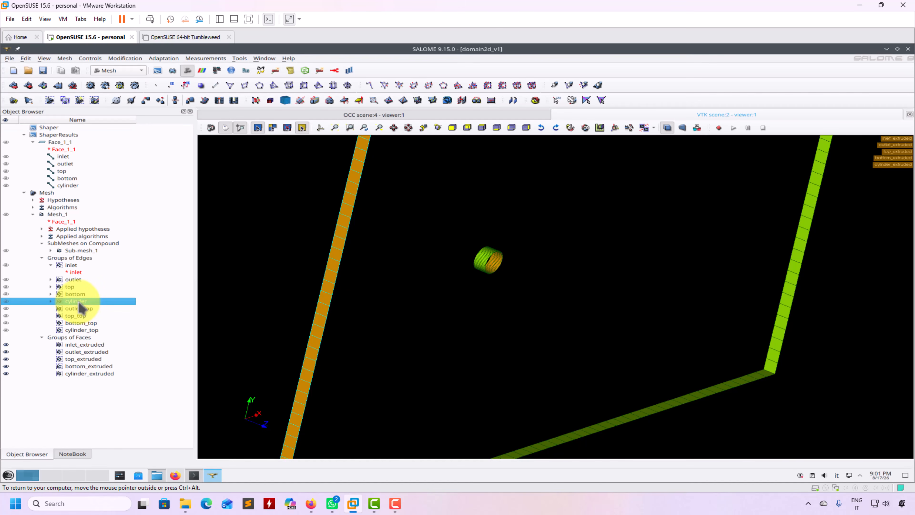
right_click(77, 302)
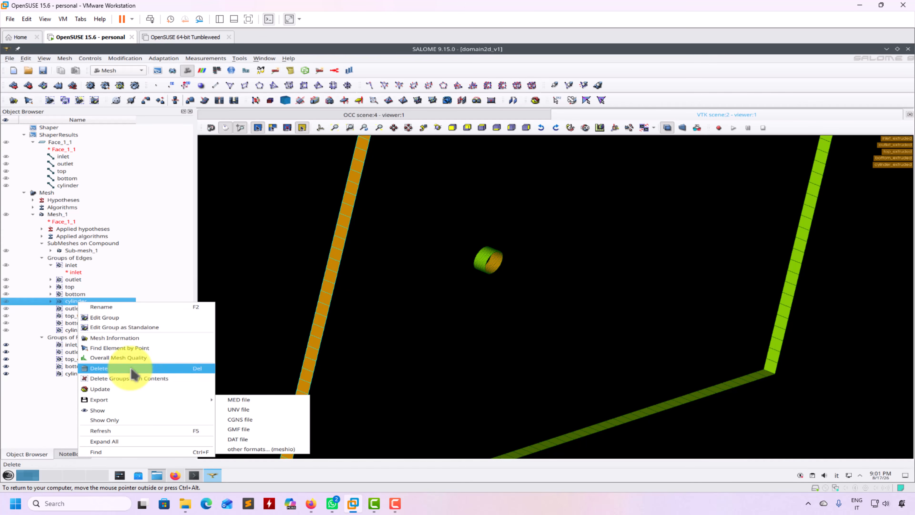
left_click(119, 368)
left_click(483, 259)
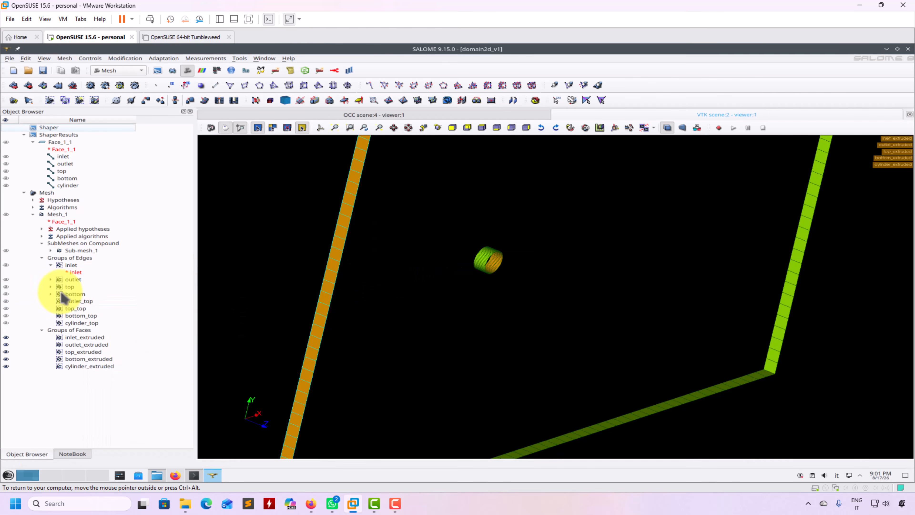
left_click(73, 279)
right_click(74, 279)
left_click(144, 348)
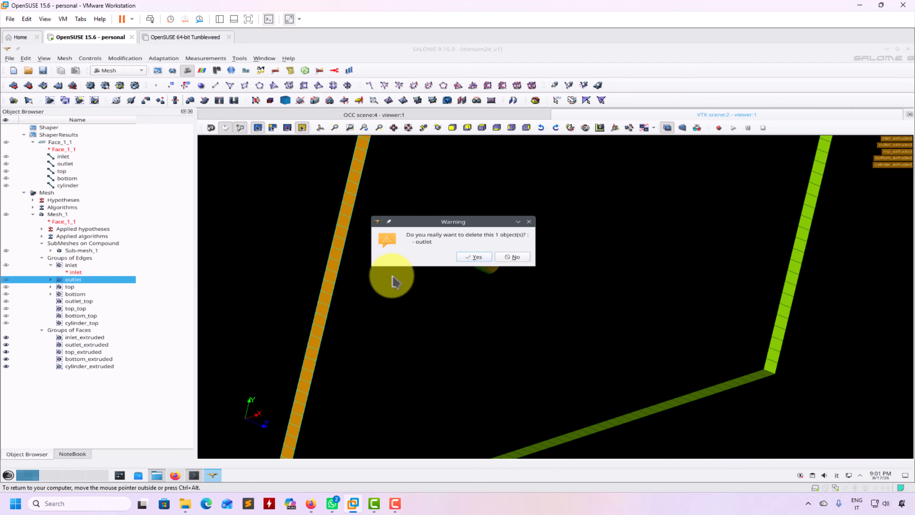
left_click(480, 258)
Delete the edge groups inlet, top and bottom together with their contents.
right_click(76, 258)
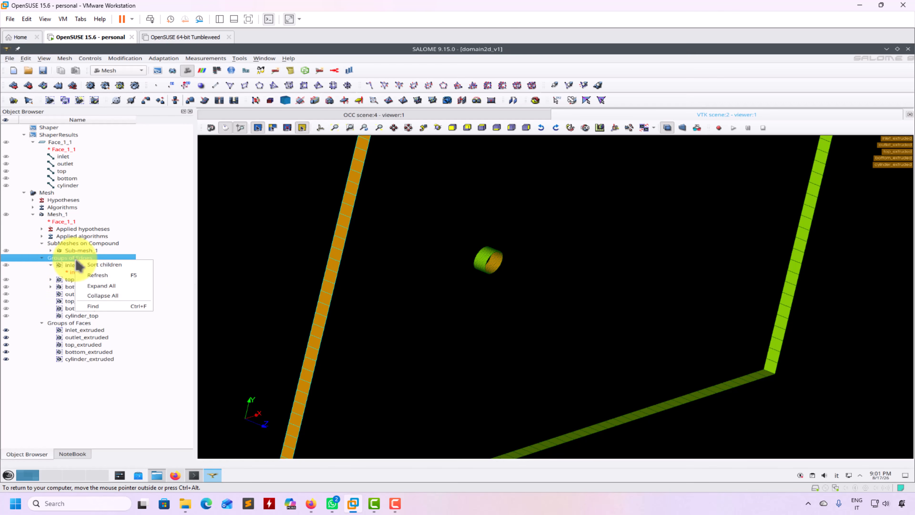
left_click(70, 265)
double_click(74, 265)
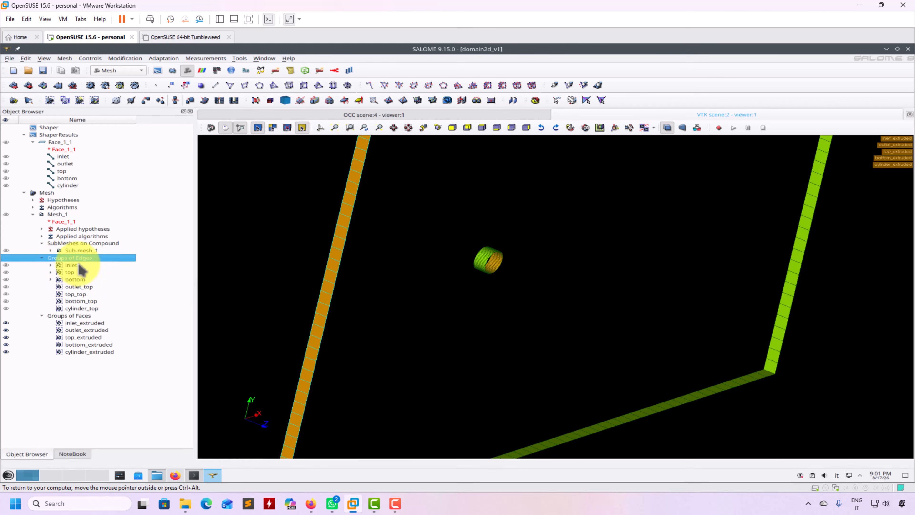
left_click(75, 280, "shift")
right_click(75, 280)
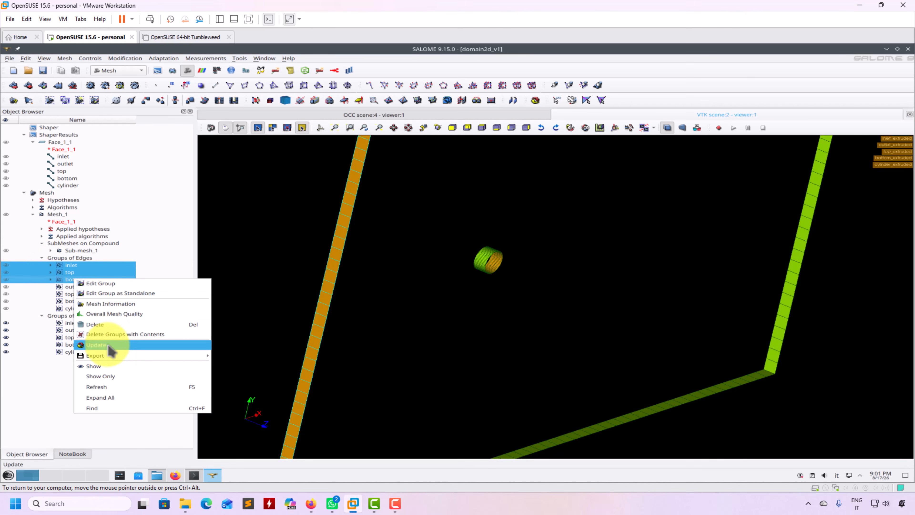
left_click(116, 334)
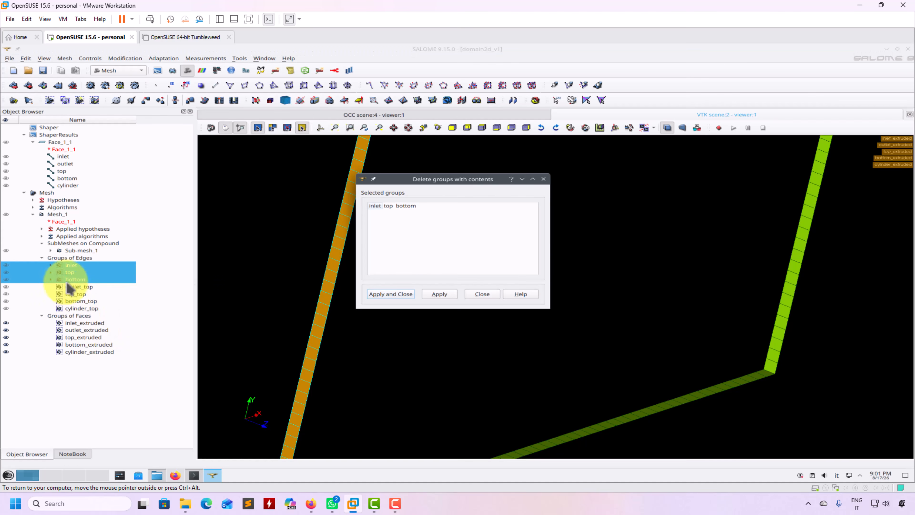
left_click(391, 294)
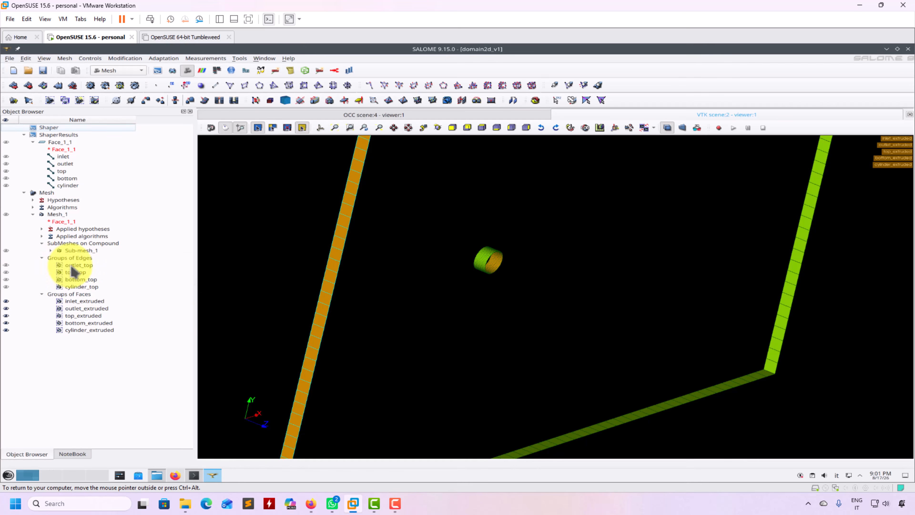
Delete the edge groups outlet_top, top_top, bottom_top and cylinder_top together with their contents.
left_click(73, 266)
left_click(81, 287, "shift")
right_click(81, 288)
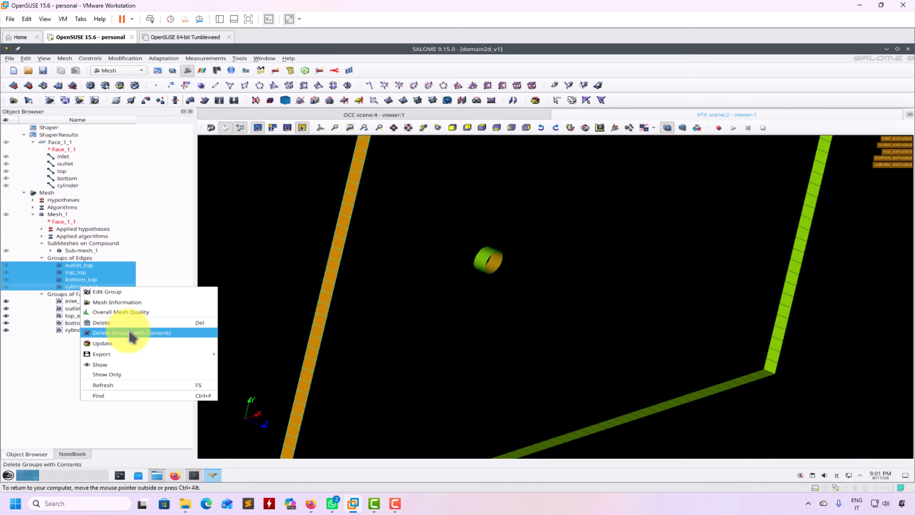
left_click(129, 333)
left_click(392, 293)
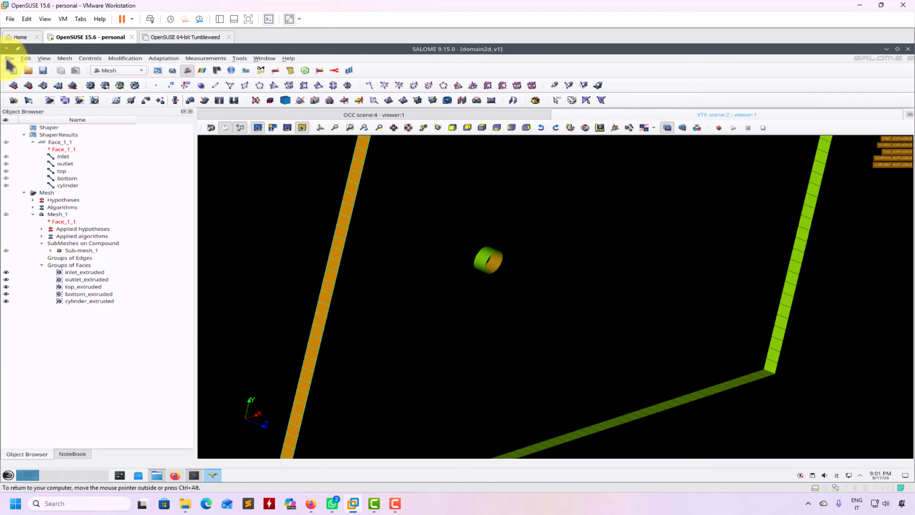
Save the study as domain2d_v1tmp in the 3_cylinder2D folder.
left_click(9, 59)
left_click(22, 109)
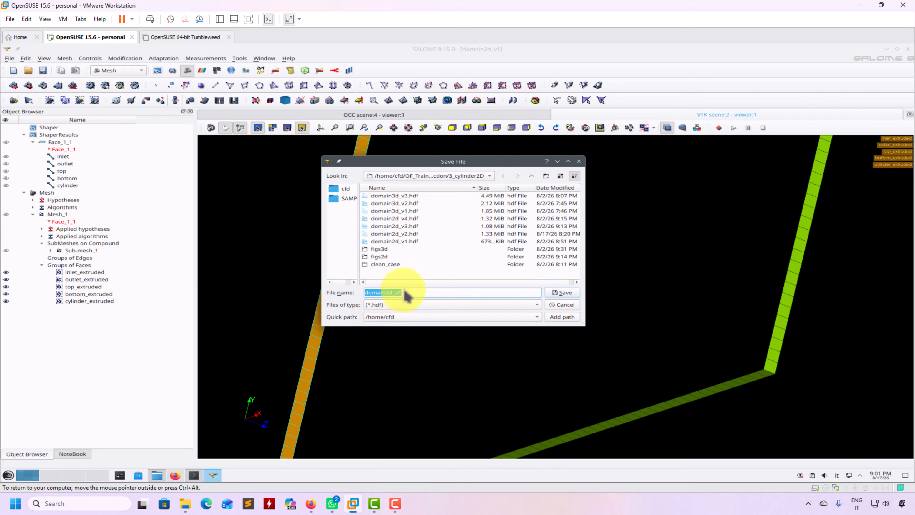
type("tmp")
key("Return")
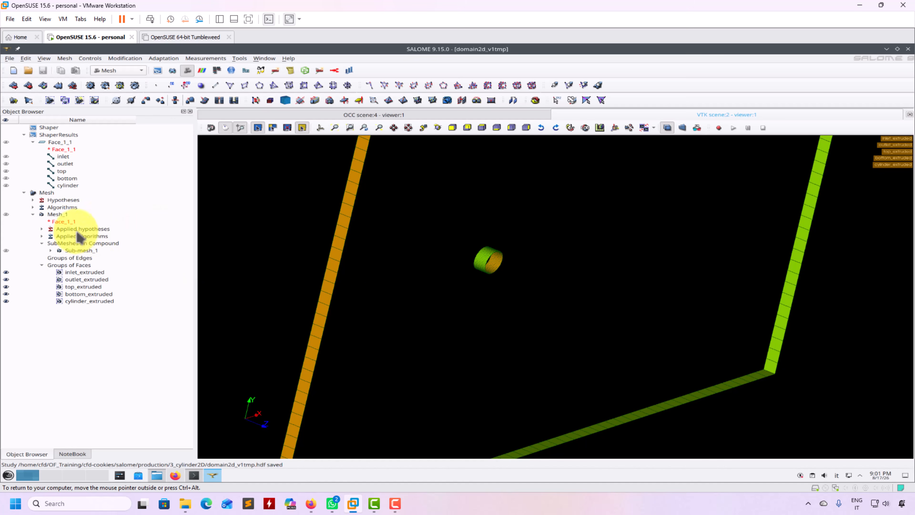
Export Mesh_1 as a UNV file named Mesh_1 in the 3_cylinder2D folder.
left_click(55, 214)
left_click(10, 58)
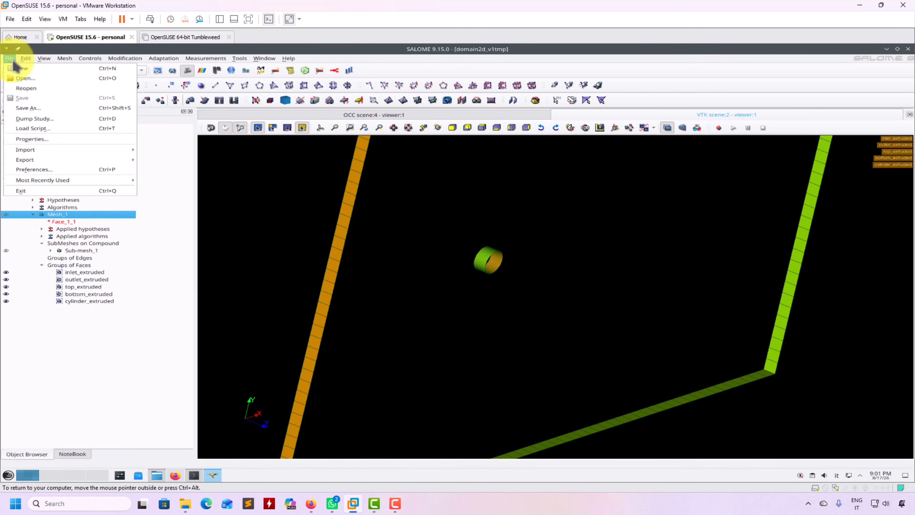
mouse_move(61, 161)
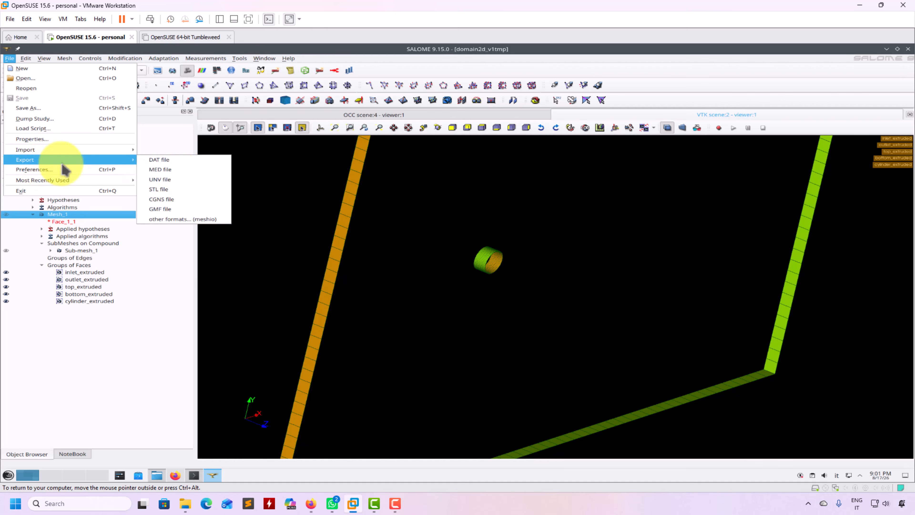
left_click(180, 179)
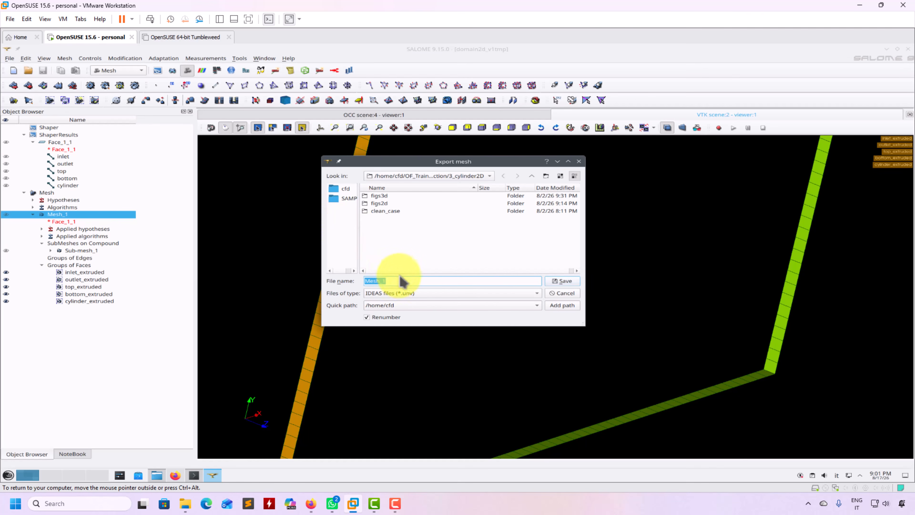
left_click(561, 281)
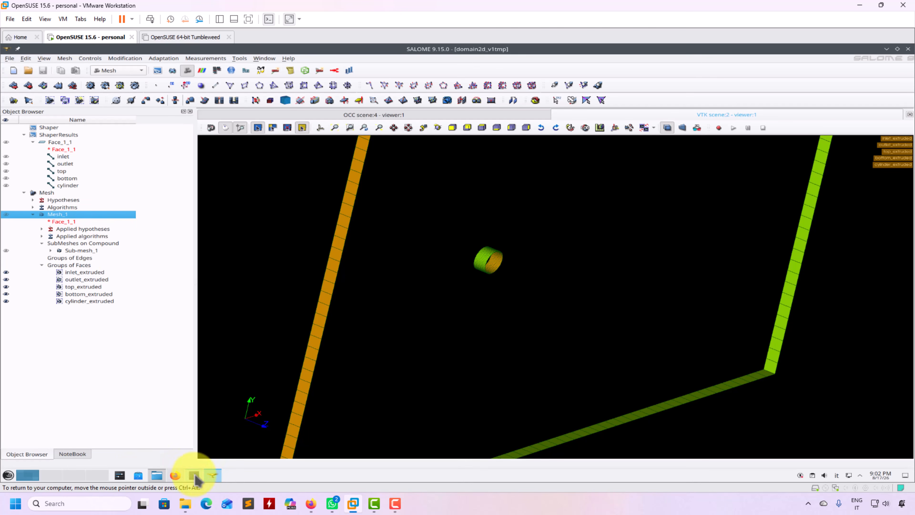
Bring up the 3_cylinder2D folder in Dolphin, switch to Konsole and enter clean_case in a new terminal tab.
left_click(157, 475)
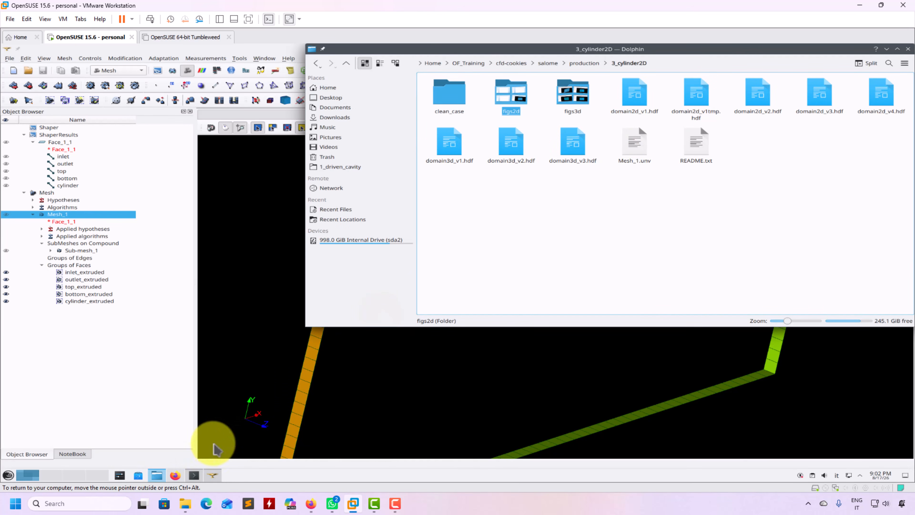
left_click(194, 476)
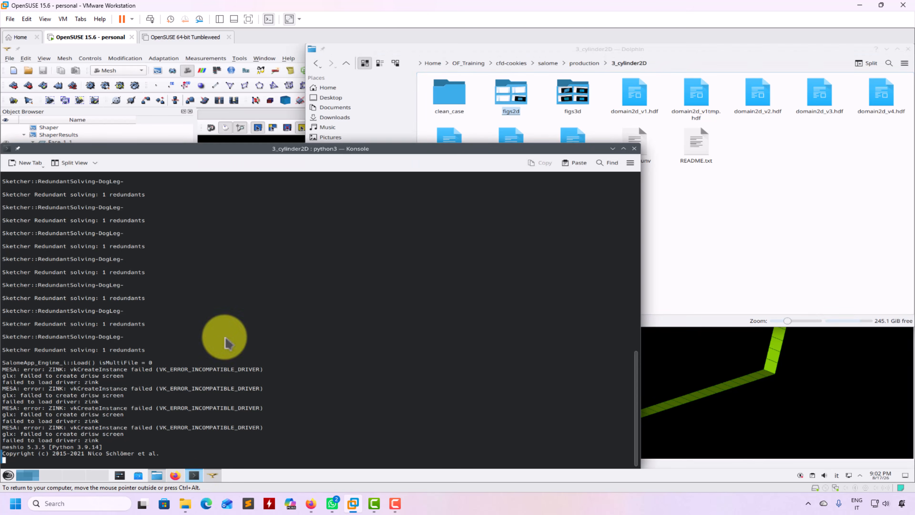
left_click(16, 163)
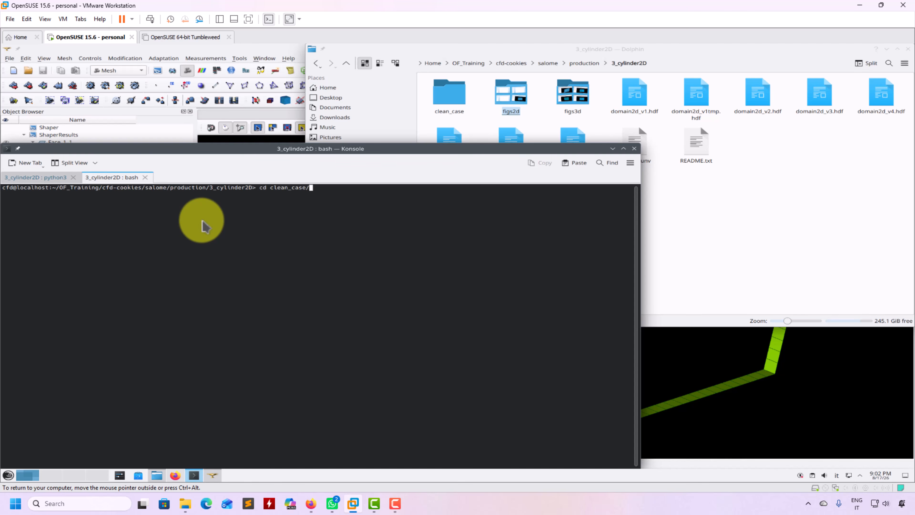
key("Return")
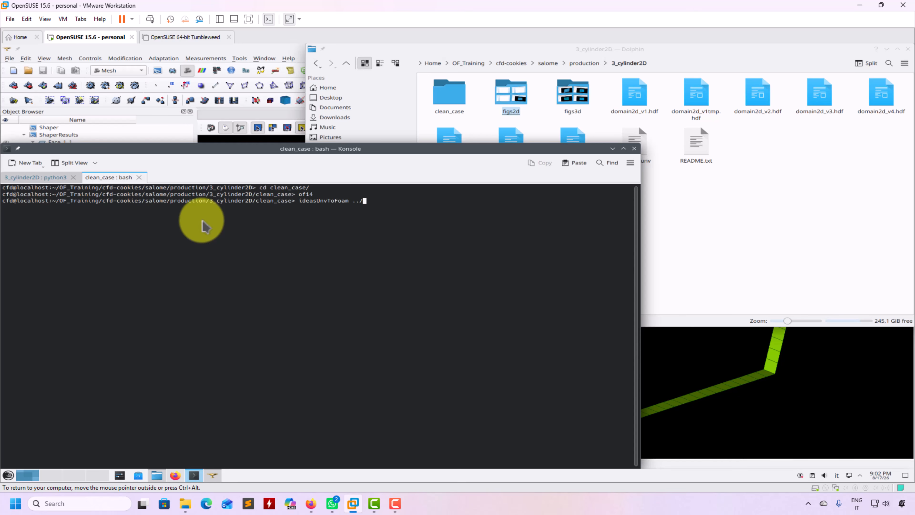
Load the OpenFOAM environment with of14 and convert the exported Mesh_1.unv from the parent folder using ideasUnvToFoam.
key("Tab")
key("Return")
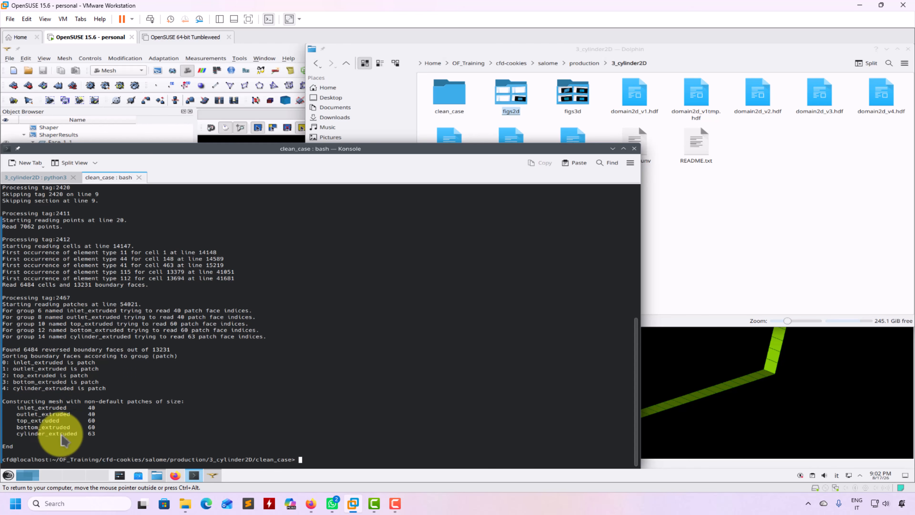
Check the converted mesh's topology and geometry with checkMesh, and return to outlet_extruded in SALOME.
left_click_drag(178, 144, 420, 137)
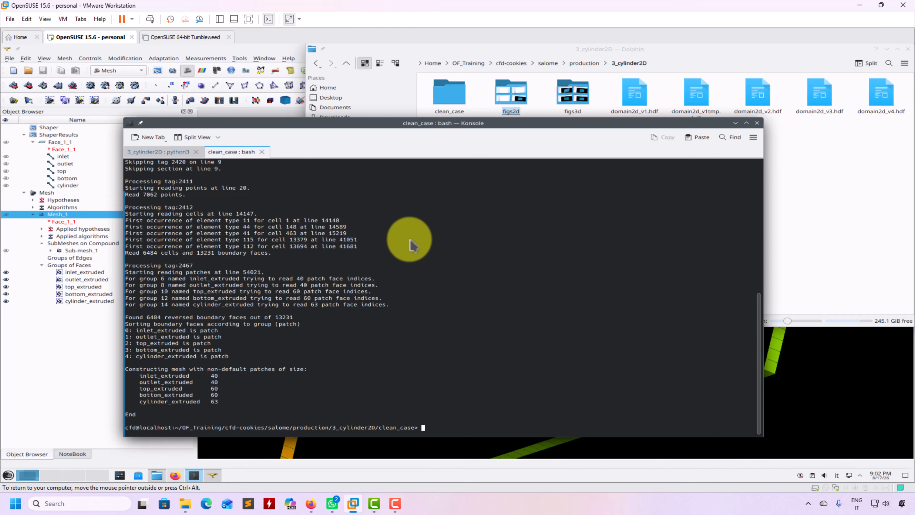
key("Return")
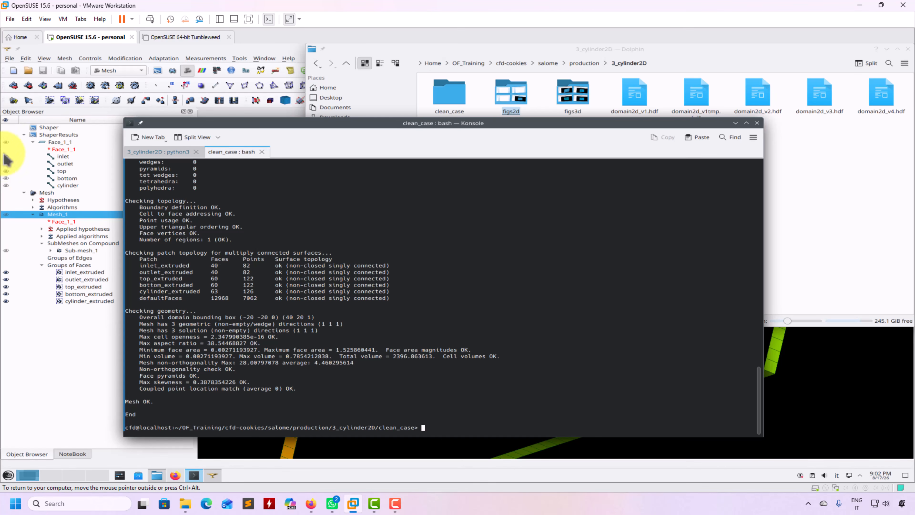
left_click(60, 281)
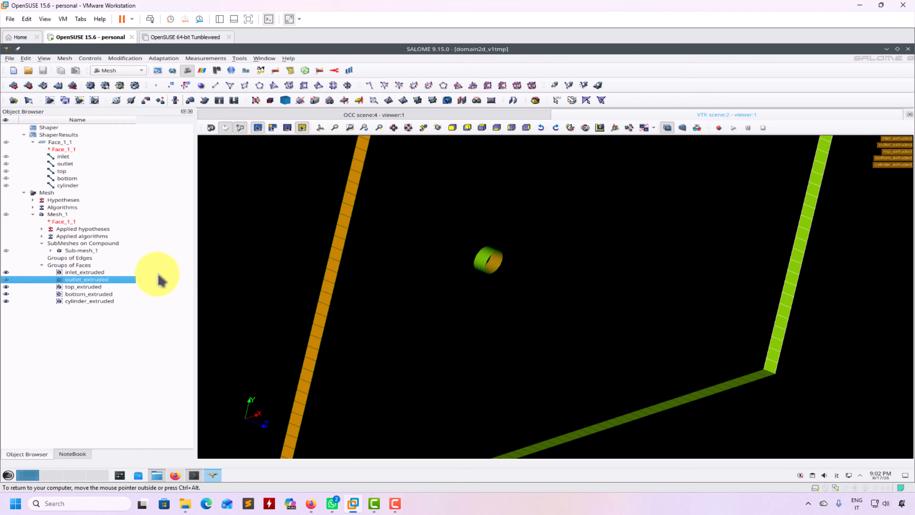